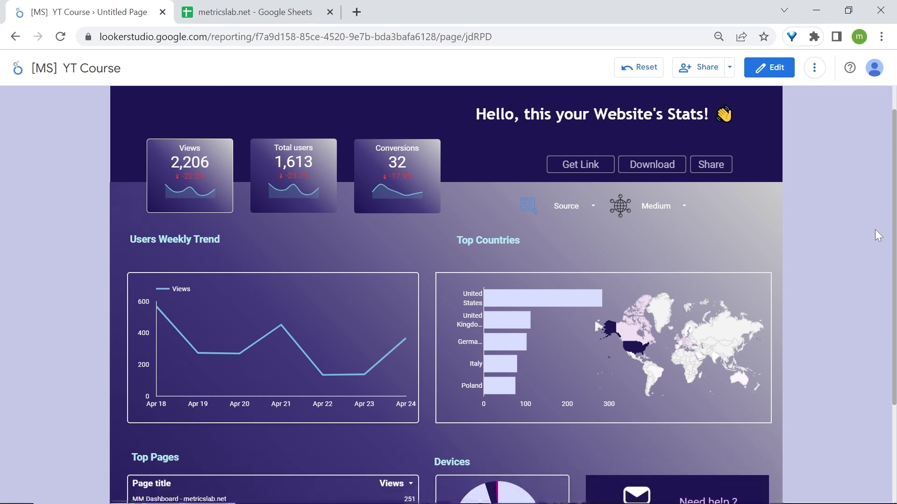
Scroll through the [MS] YT Course example report, then go to the Looker Studio home tab.
scroll(875, 229, "down", 1)
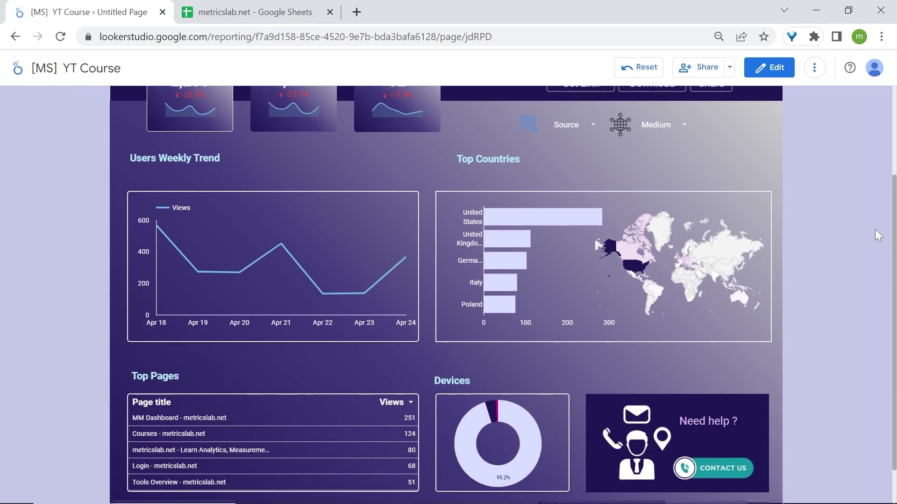
scroll(875, 230, "down", 1)
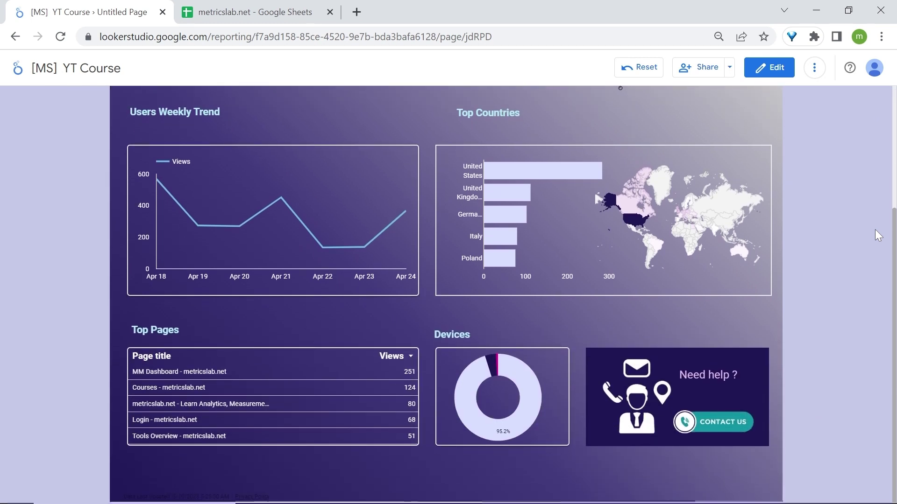
scroll(875, 229, "up", 3)
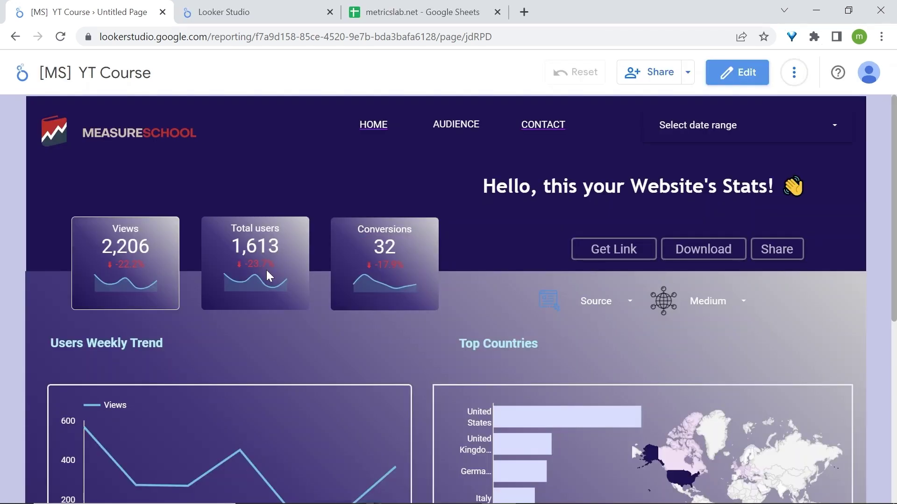
scroll(266, 270, "down", 5)
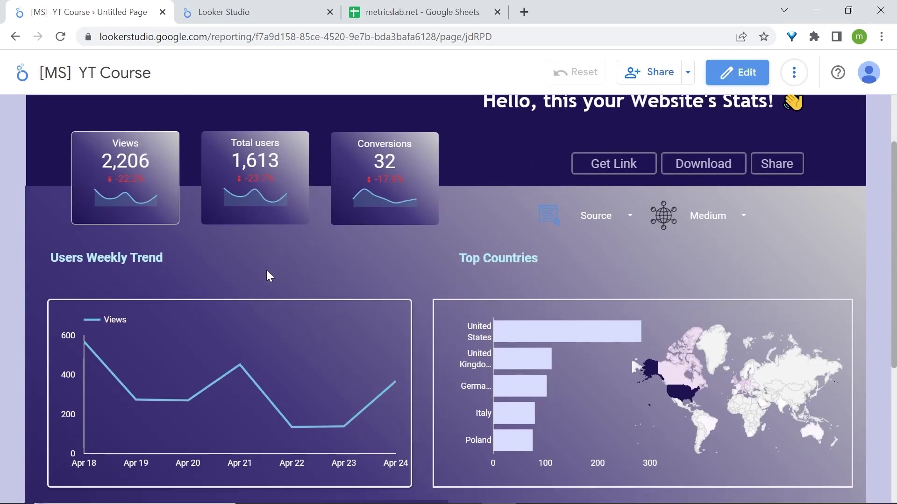
scroll(266, 269, "down", 3)
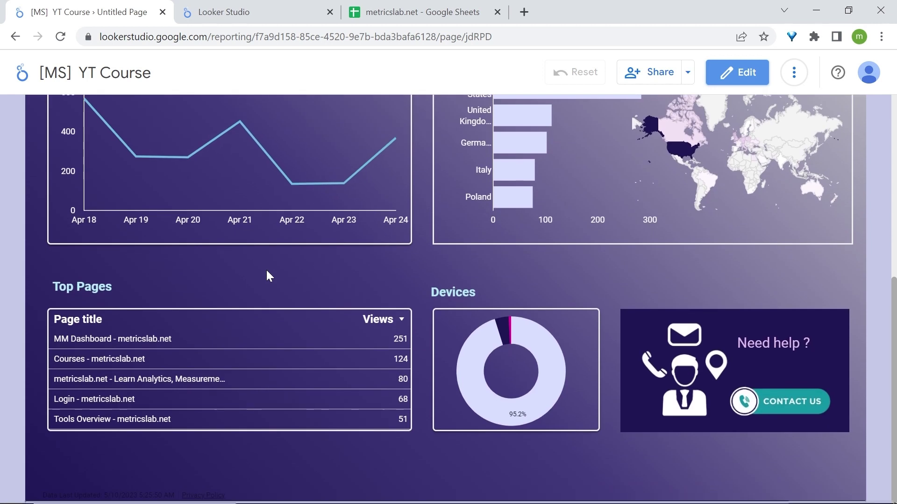
scroll(267, 270, "up", 2)
scroll(266, 274, "up", 5)
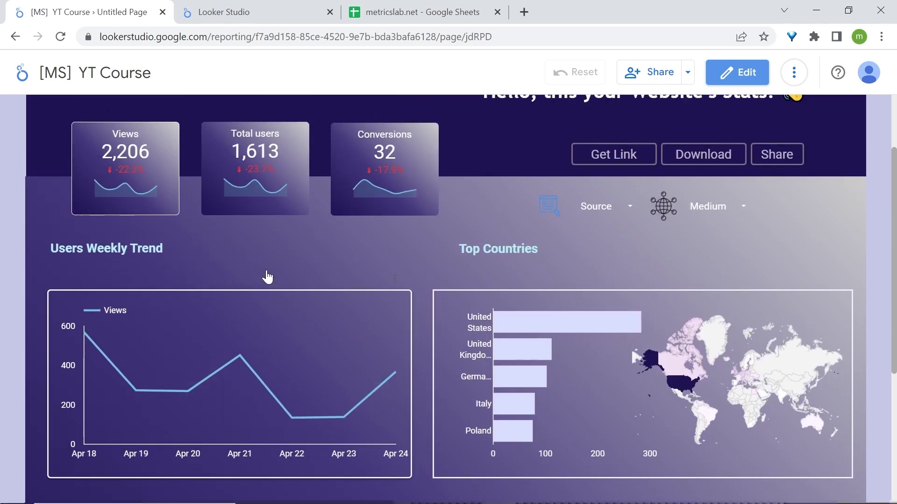
key("ctrl+Tab")
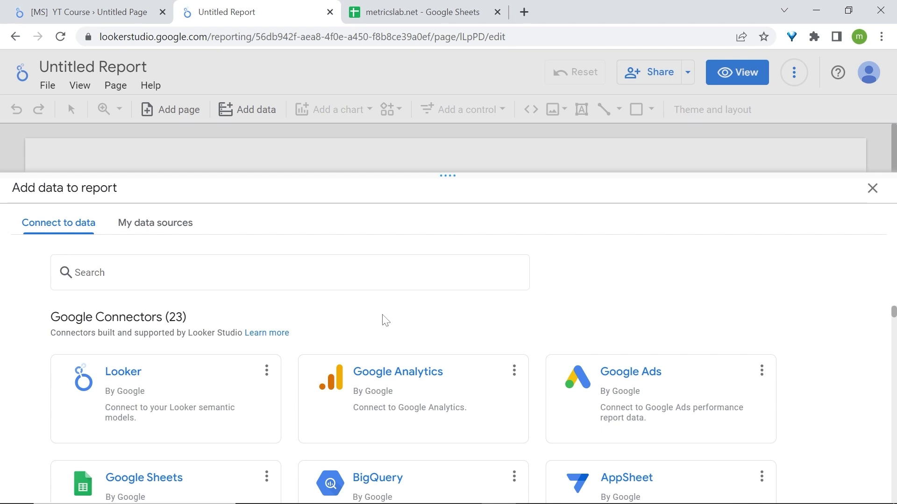
Switch to the spreadsheet tab holding the source data.
left_click(443, 7)
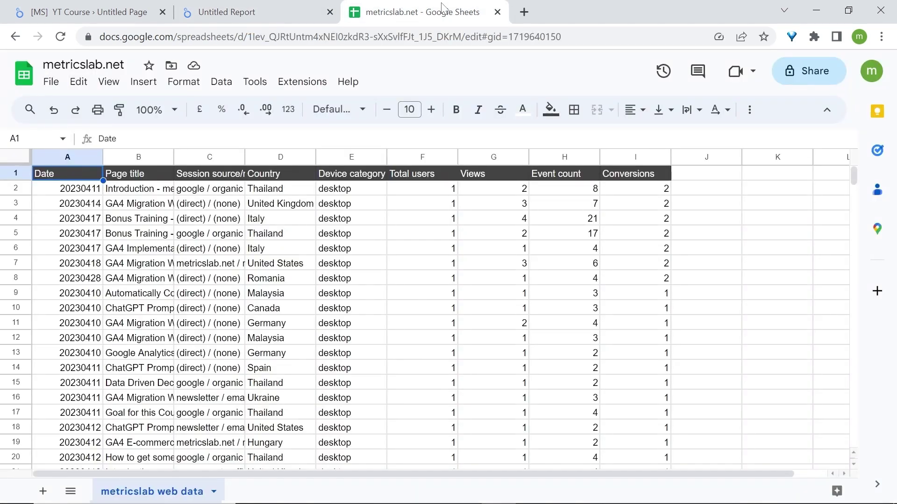
Check the metricslab.net spreadsheet title and 'metricslab web data' sheet name, then return to the report.
left_click(84, 65)
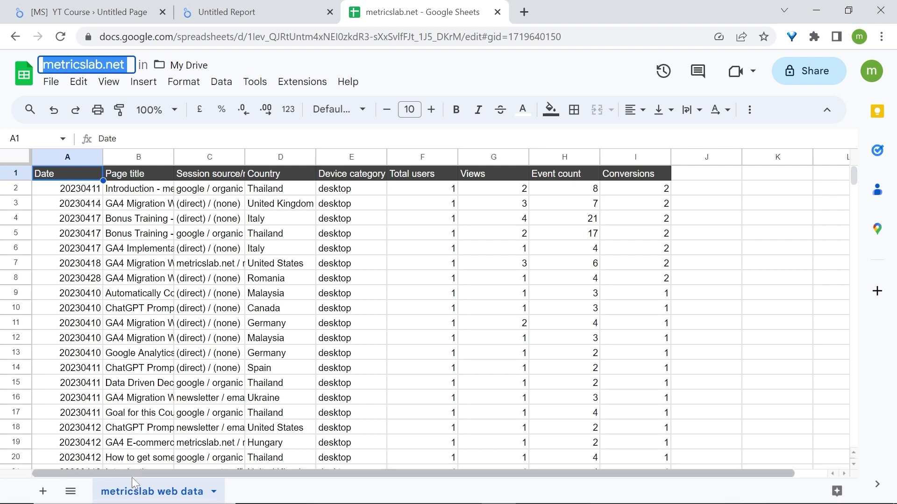
double_click(155, 492)
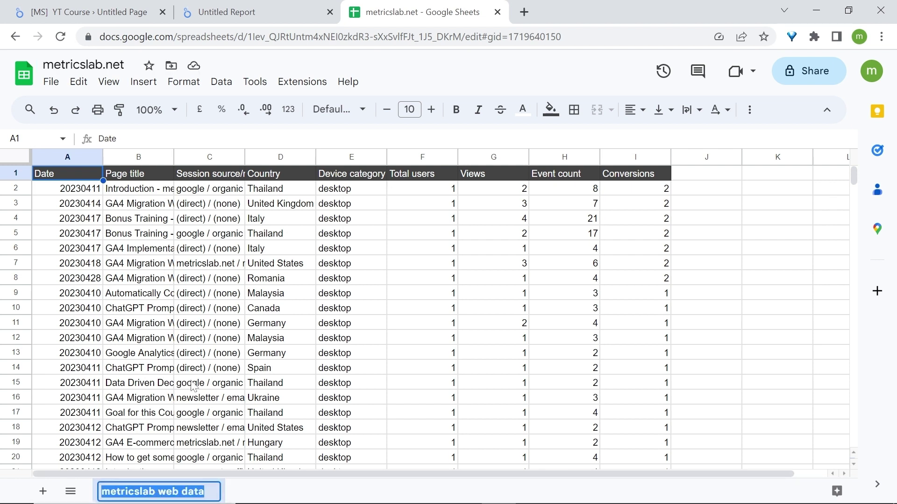
left_click(232, 6)
Add the metricslab.net 'metricslab web data' worksheet to the report via the Google Sheets connector.
scroll(187, 350, "down", 2)
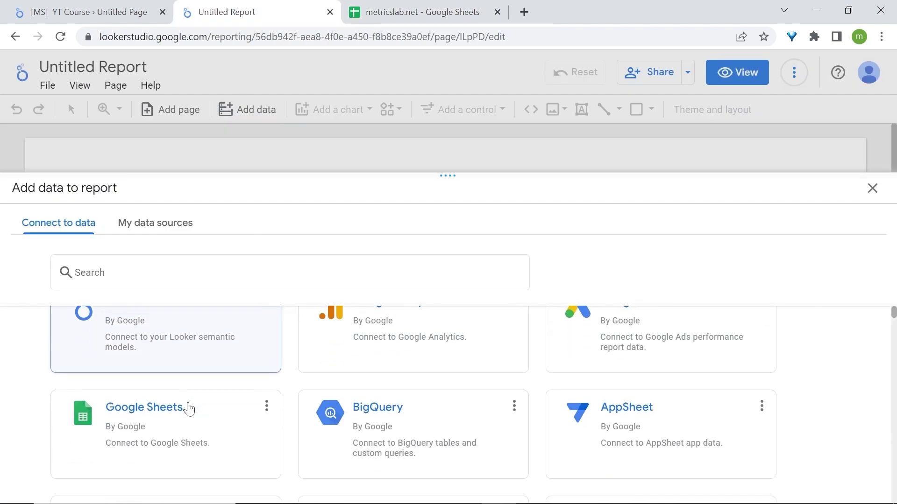
left_click(153, 420)
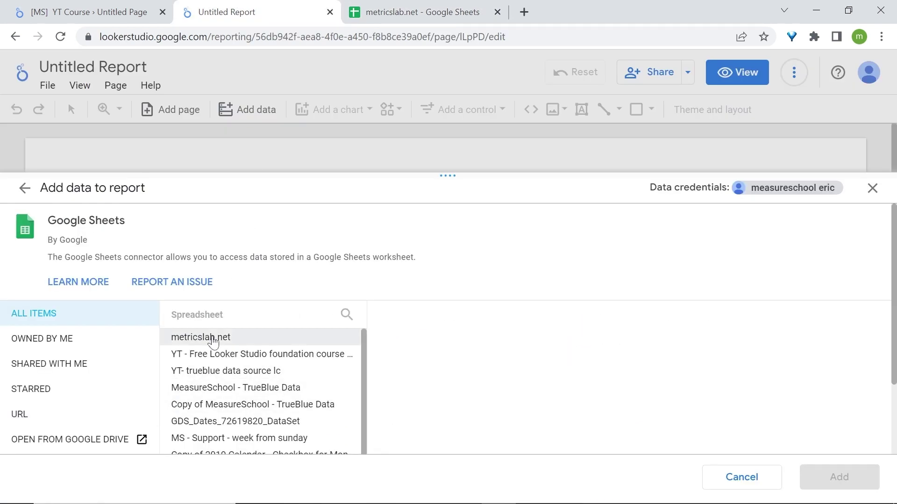
left_click(213, 339)
left_click(460, 338)
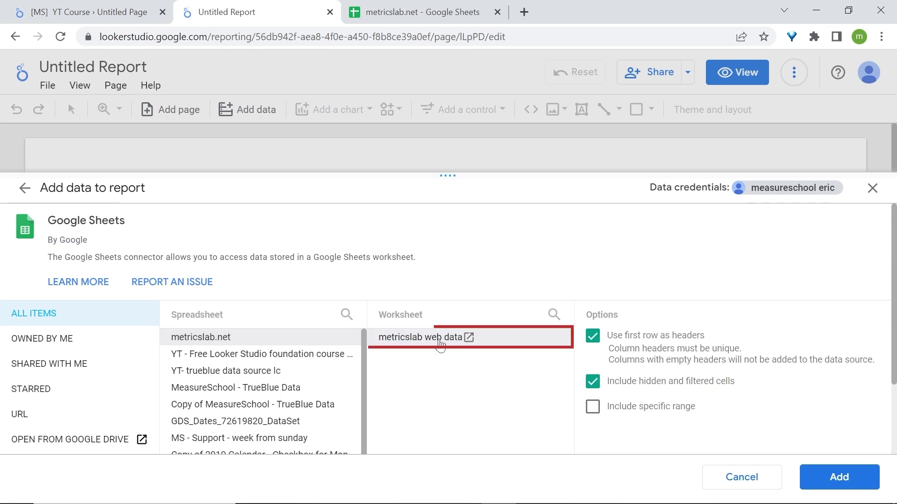
left_click(818, 476)
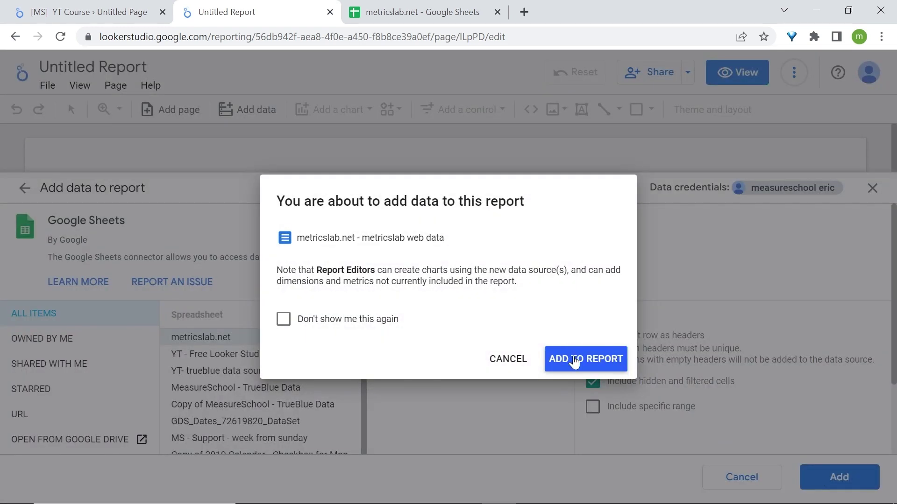
left_click(574, 359)
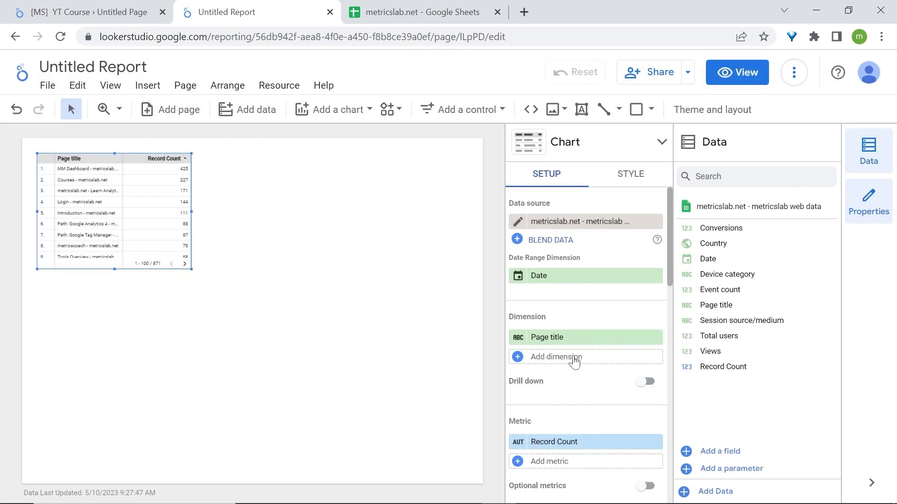
Delete the default table and retitle the report 'Your Awesome Project', briefly checking the example report.
key("Delete")
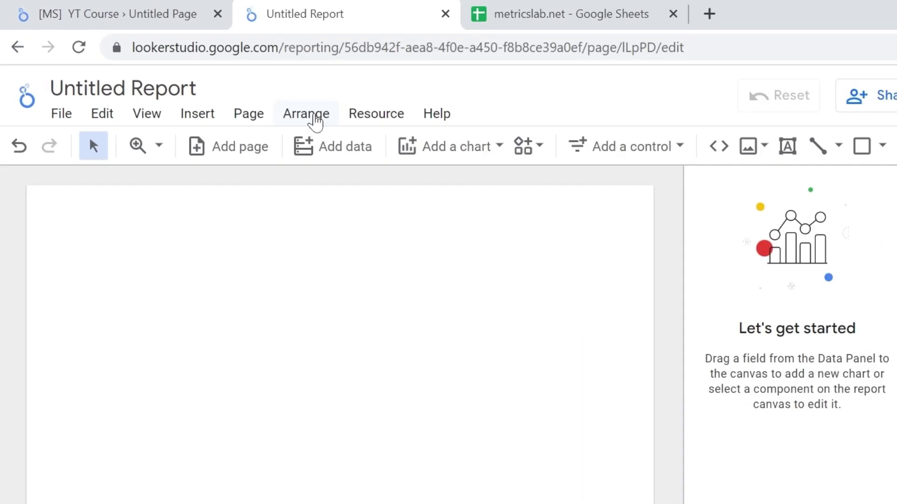
left_click(174, 92)
type("Your Awesome Project")
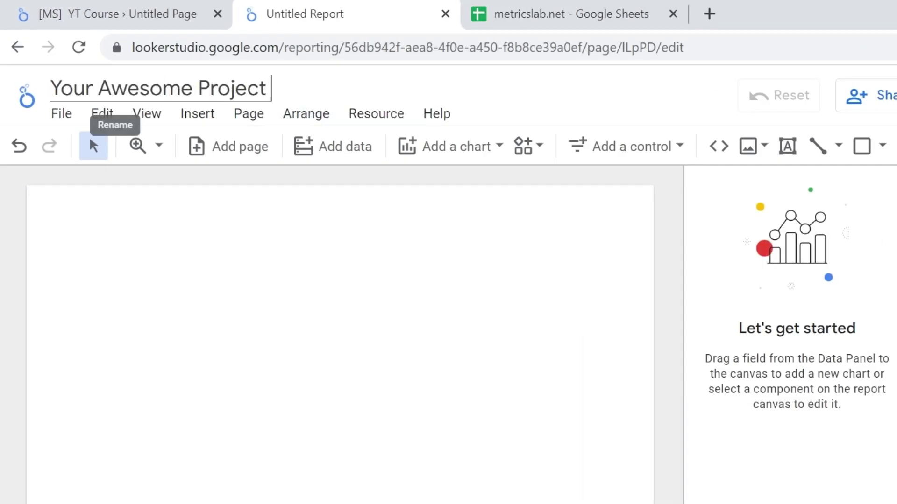
left_click(117, 13)
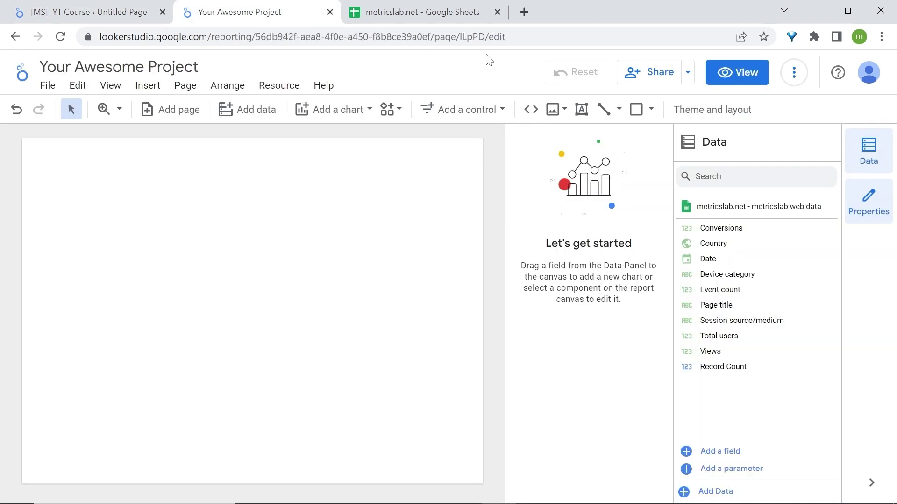
key("ctrl+Tab")
Draw a wide rectangle across the page top and fill it with custom colour #1f1755.
left_click(640, 118)
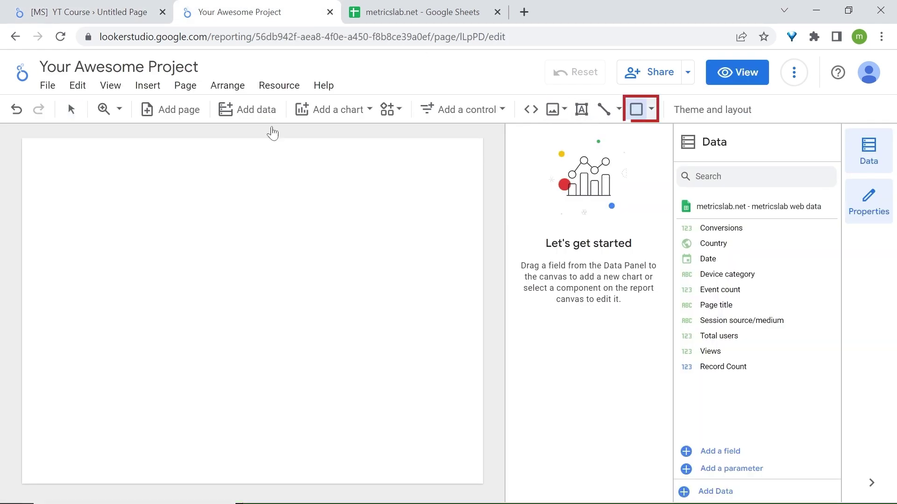
left_click_drag(23, 138, 483, 234)
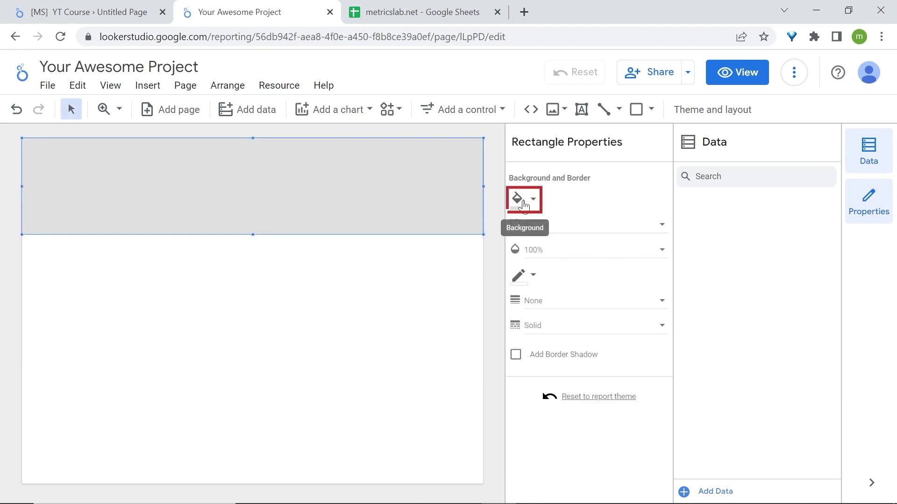
left_click(524, 204)
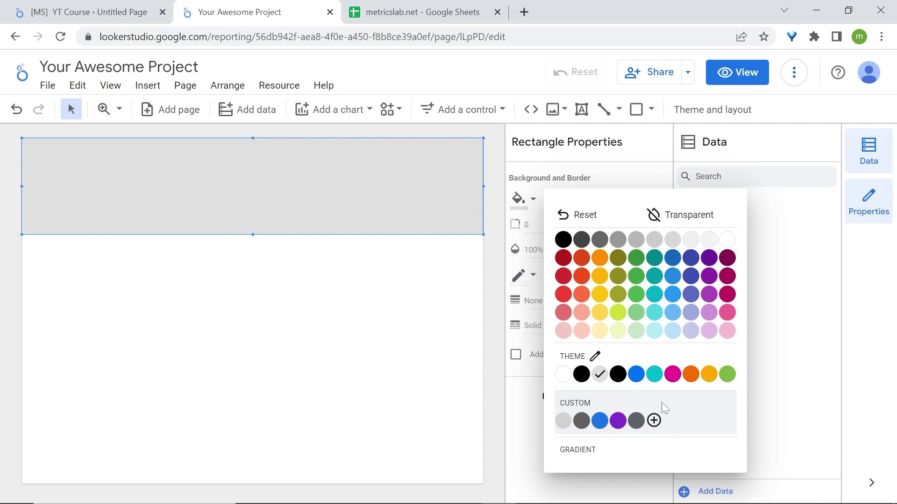
left_click(654, 421)
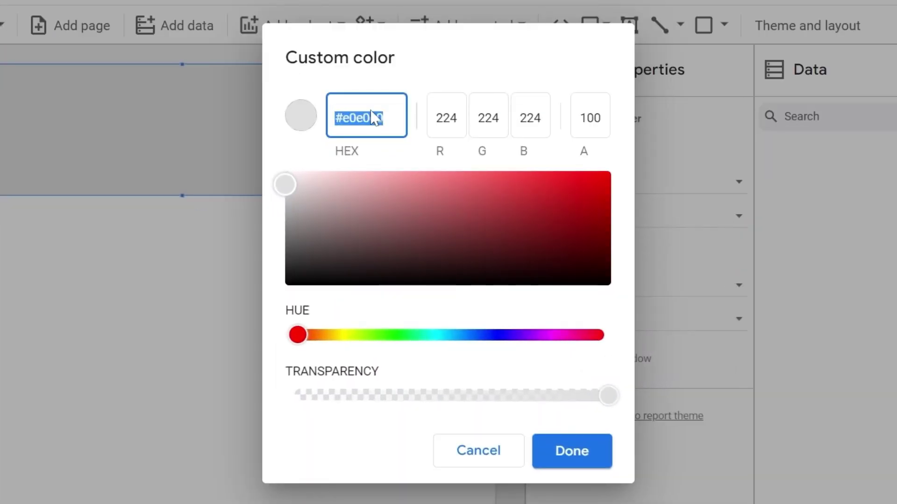
type("#1f1755")
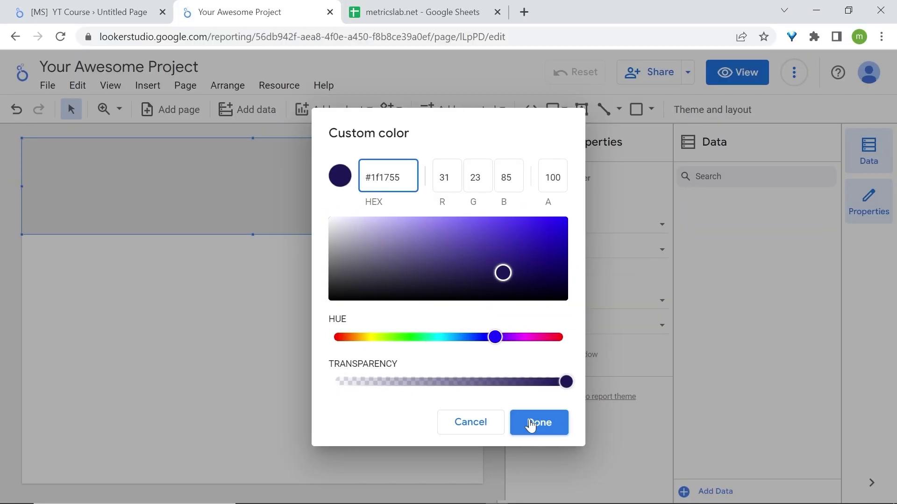
left_click(572, 452)
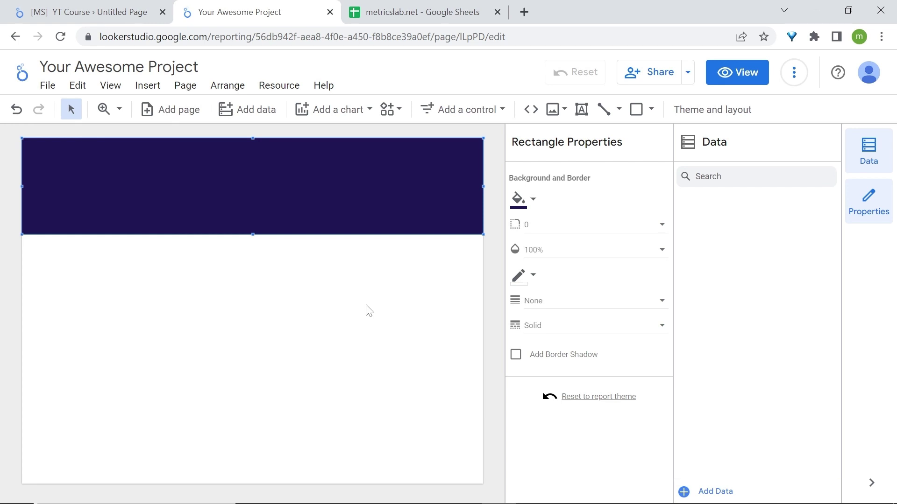
Upload the MEASURESCHOOL logo image and move it into the navy banner.
left_click(554, 109)
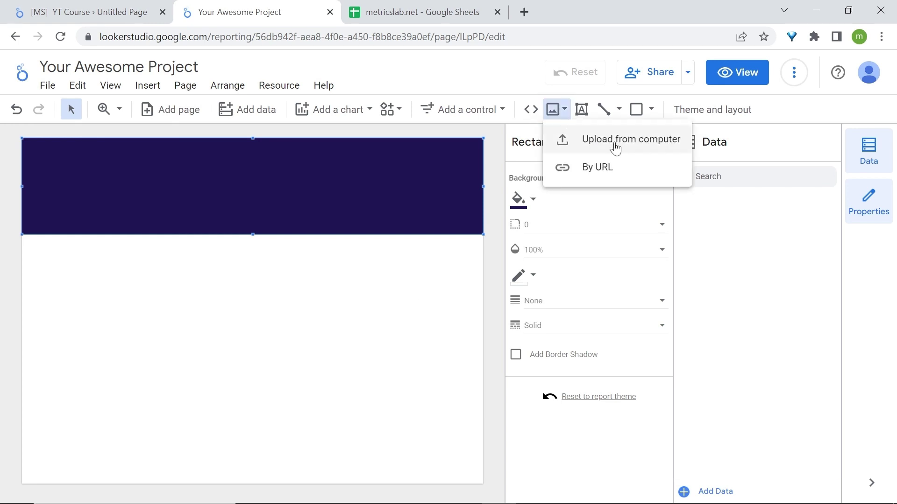
left_click(634, 147)
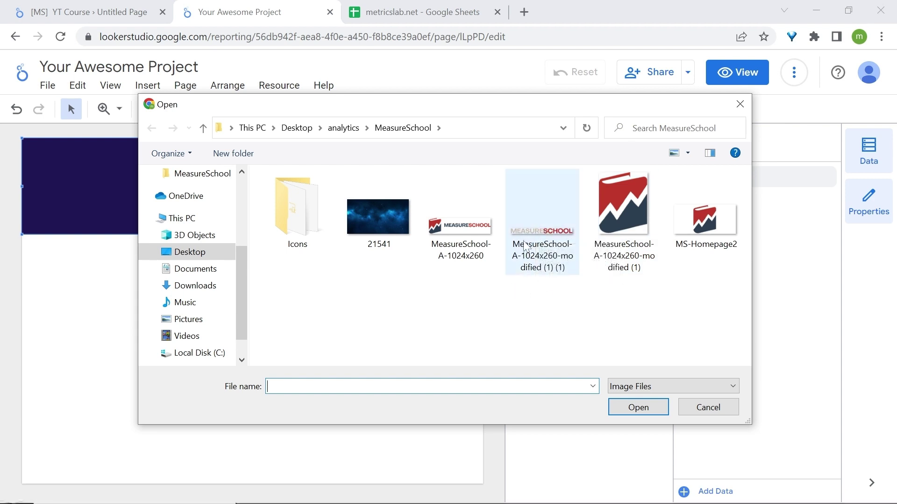
double_click(518, 269)
left_click_drag(300, 290, 293, 185)
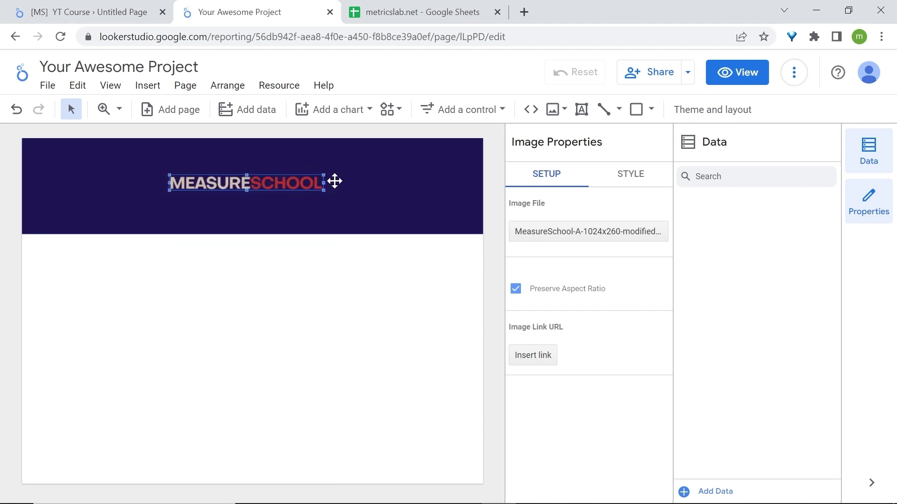
Give the logo a transparent background and shrink it to a smaller size.
left_click(630, 176)
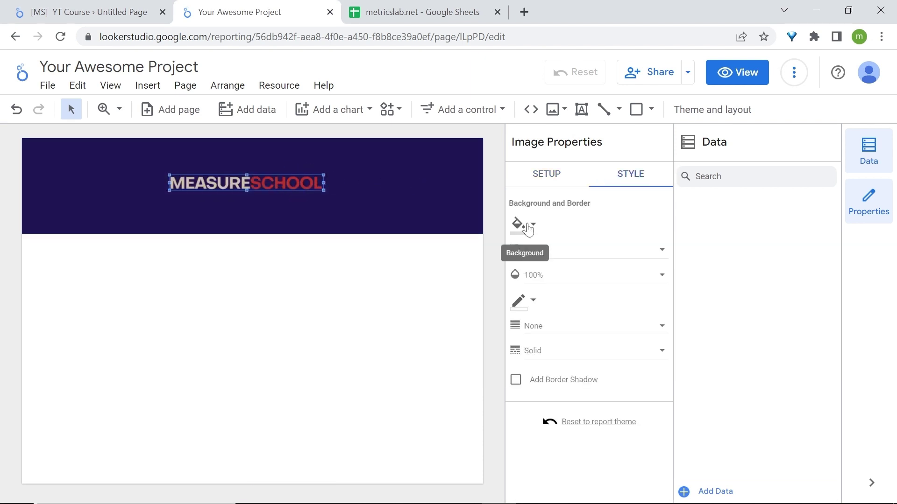
left_click(523, 224)
left_click(676, 240)
left_click(520, 224)
left_click(722, 265)
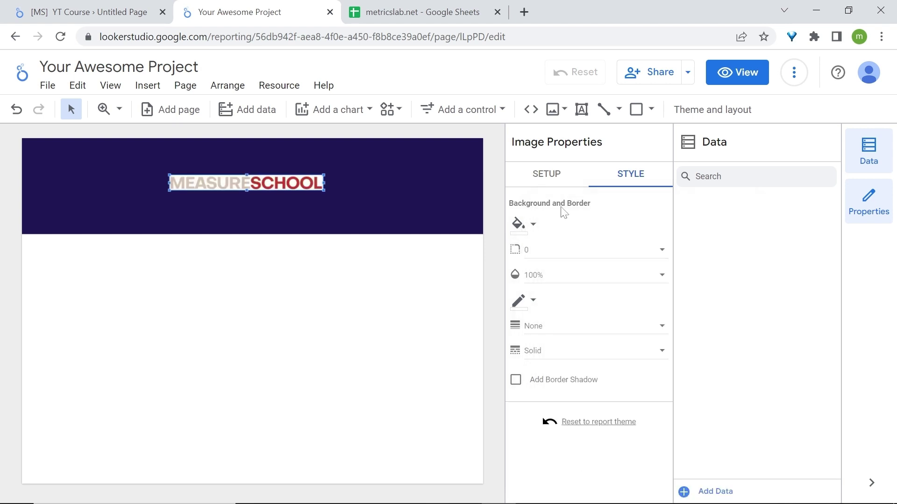
left_click(501, 226)
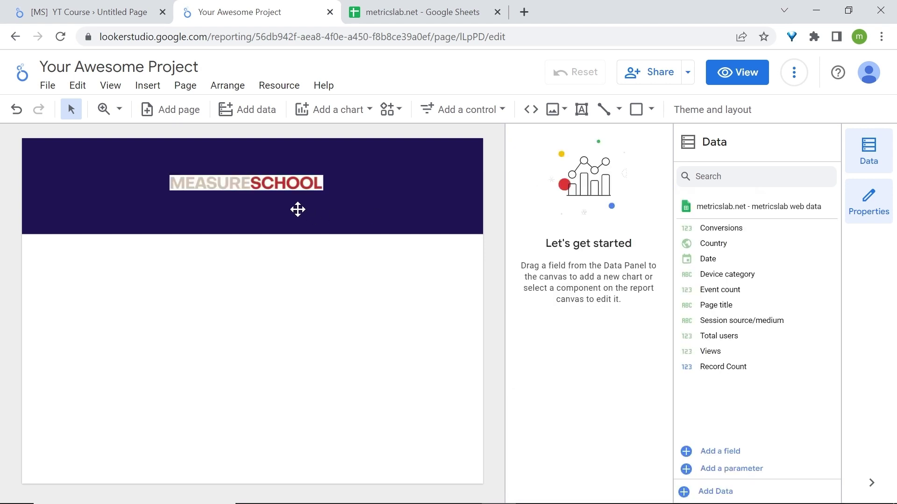
left_click(297, 185)
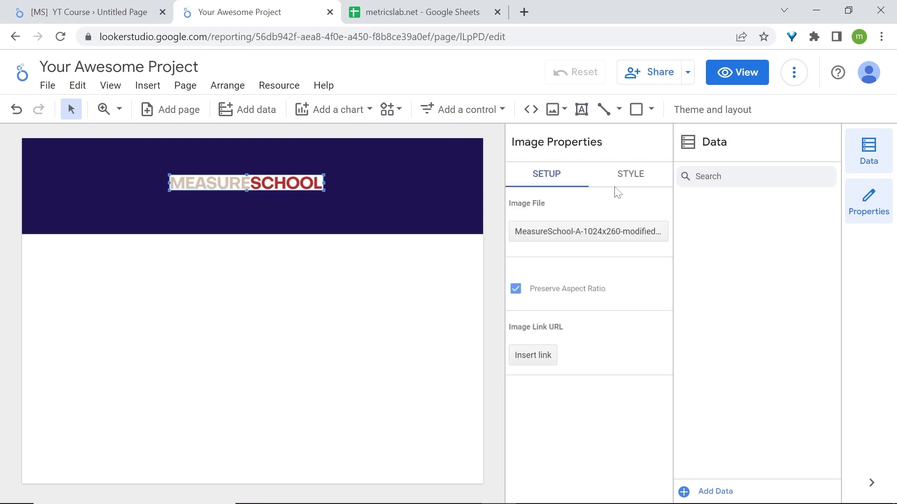
left_click(621, 181)
left_click(522, 226)
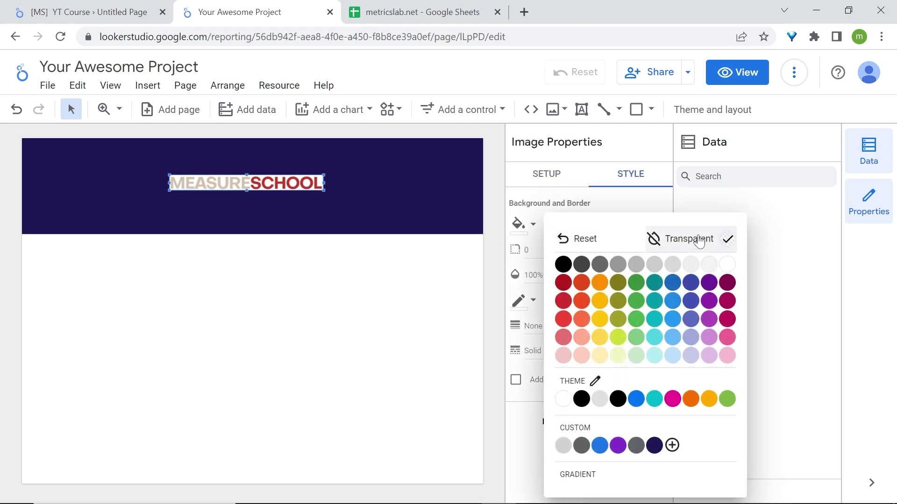
left_click(699, 240)
left_click_drag(325, 173, 243, 182)
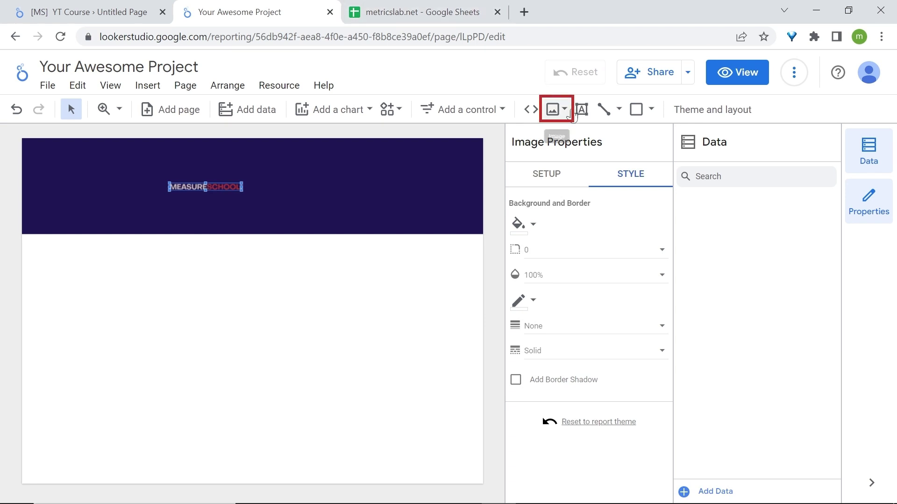
Upload the book icon, shrink it beside the logo, and preview the report.
left_click(560, 115)
left_click(626, 139)
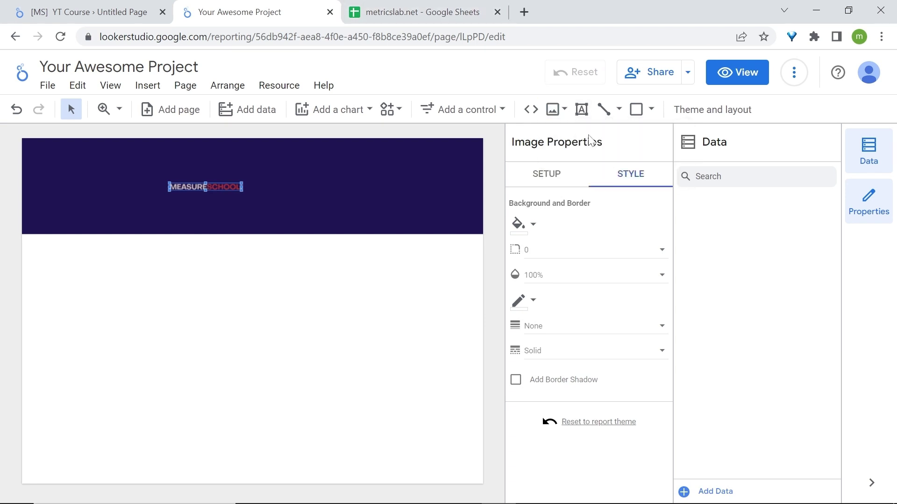
left_click(638, 407)
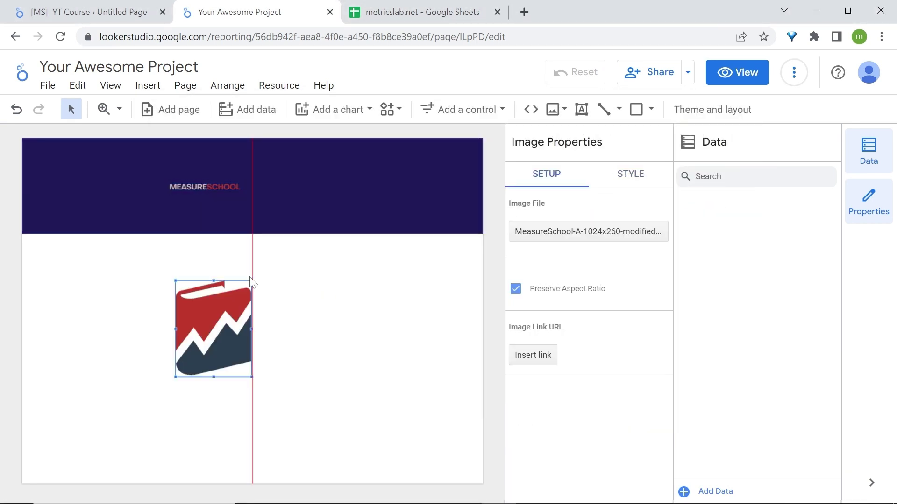
left_click_drag(253, 280, 157, 184)
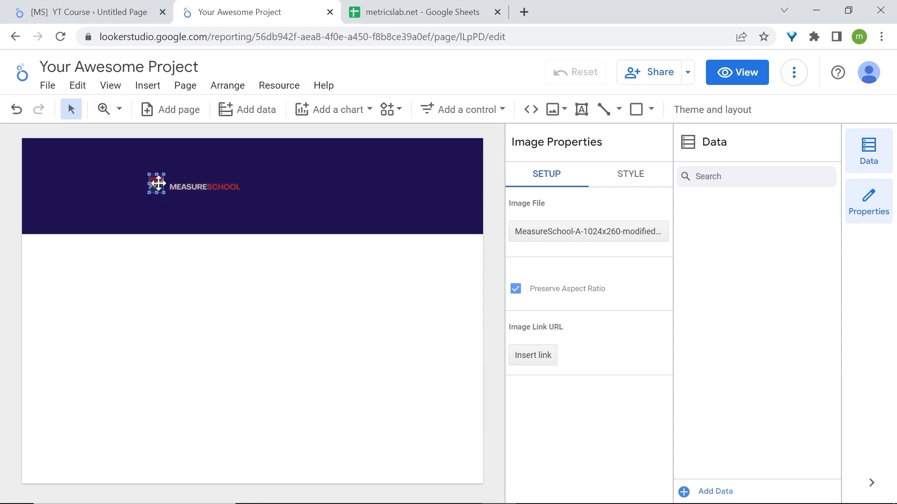
left_click(746, 73)
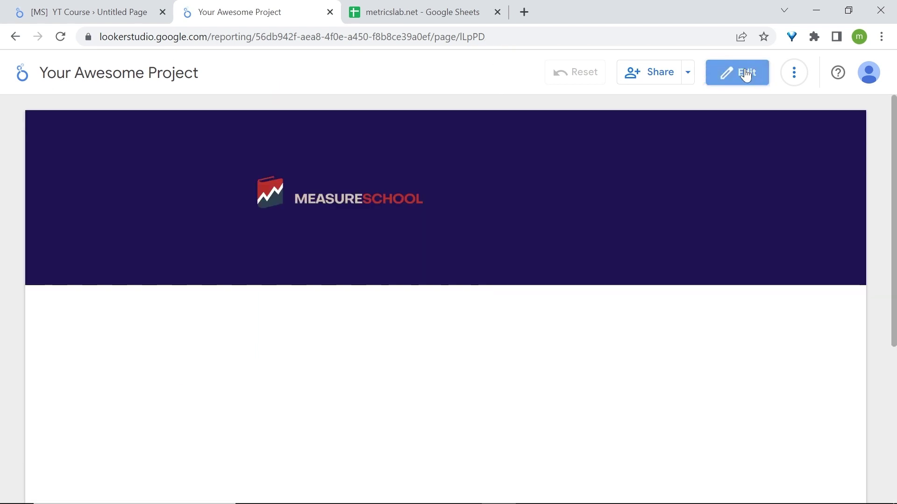
Group the book icon and MEASURESCHOOL text, then drag the group to the banner's top-left.
left_click(746, 73)
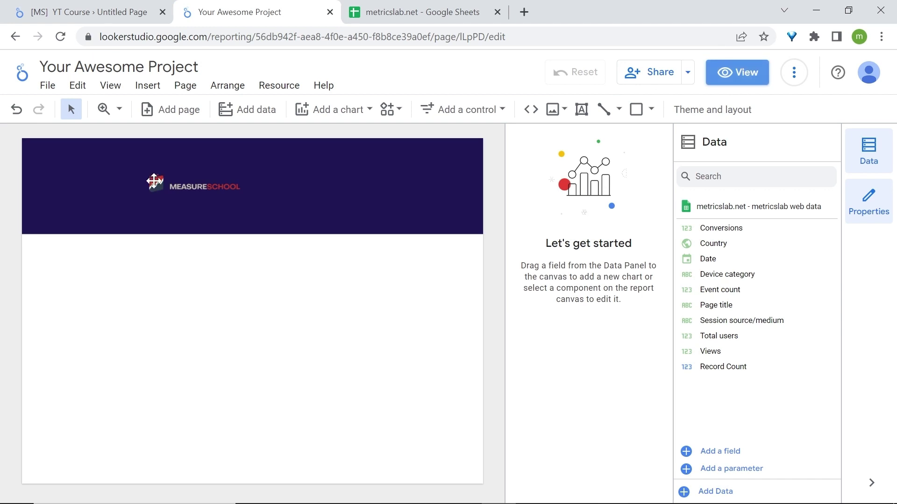
left_click(155, 182)
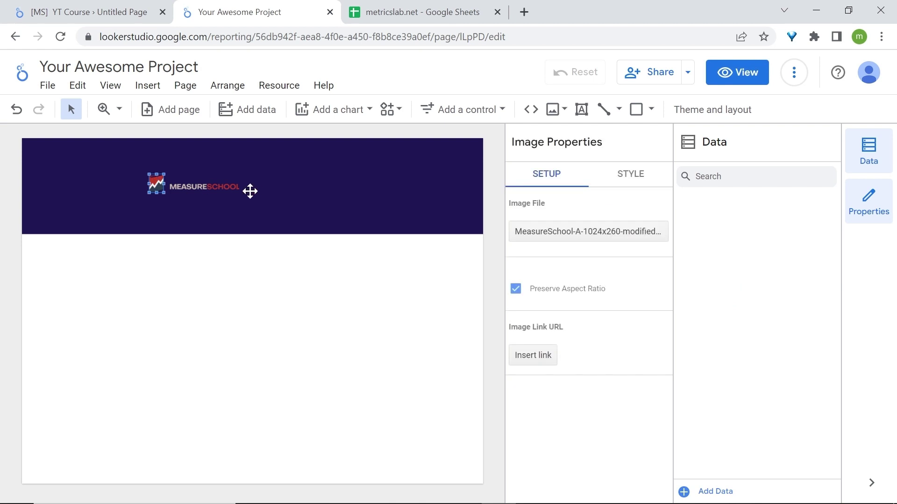
left_click(210, 188, "shift")
right_click(211, 189)
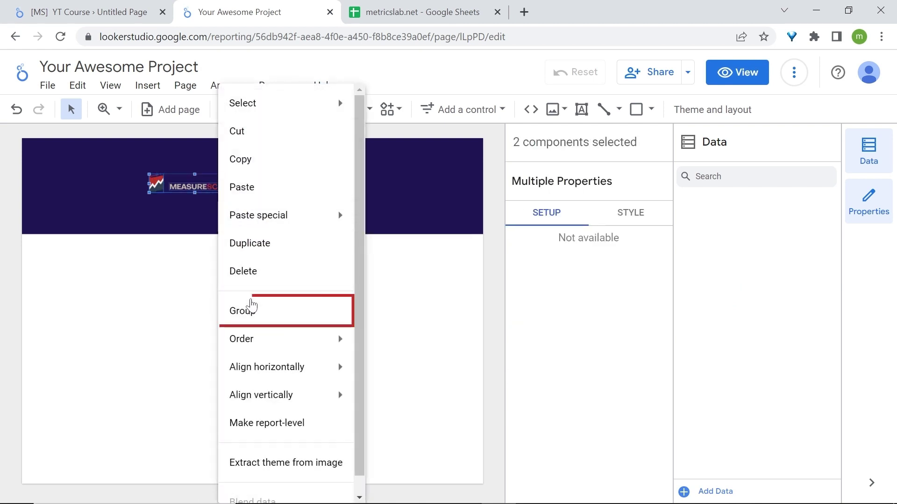
left_click(253, 312)
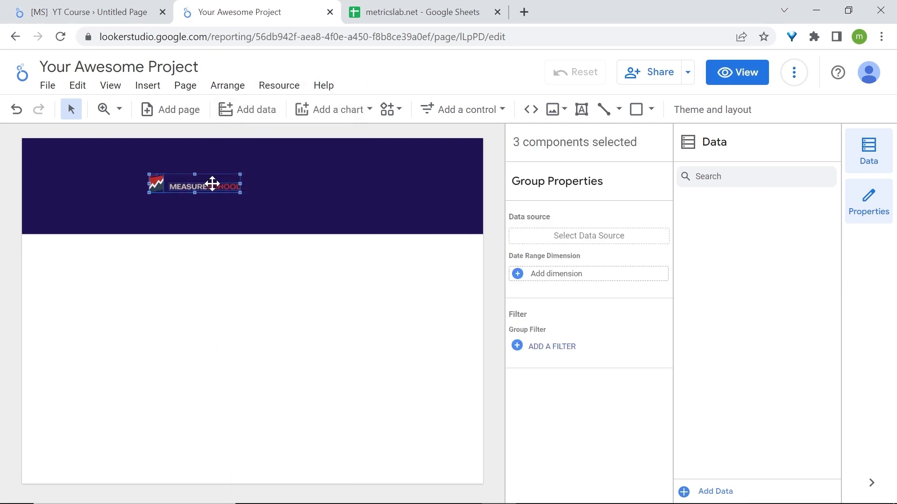
left_click_drag(209, 187, 94, 155)
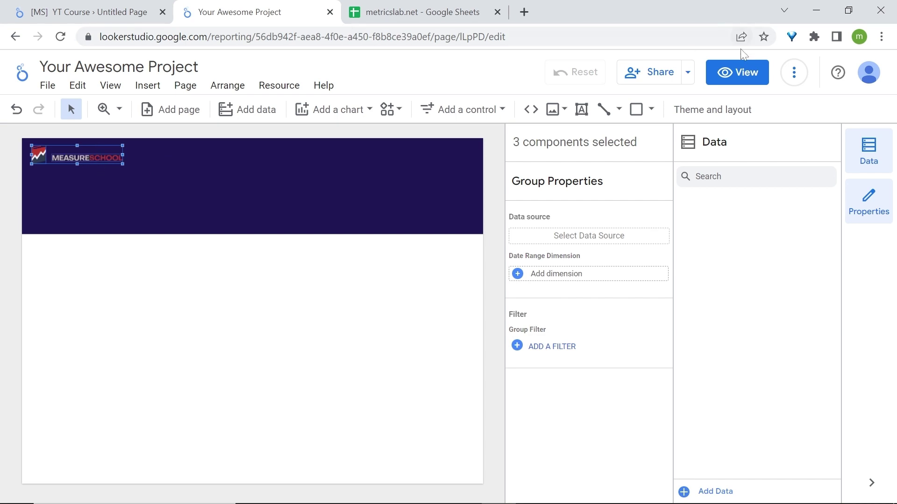
Check the logo placement in View mode, then return to the editor.
left_click(742, 74)
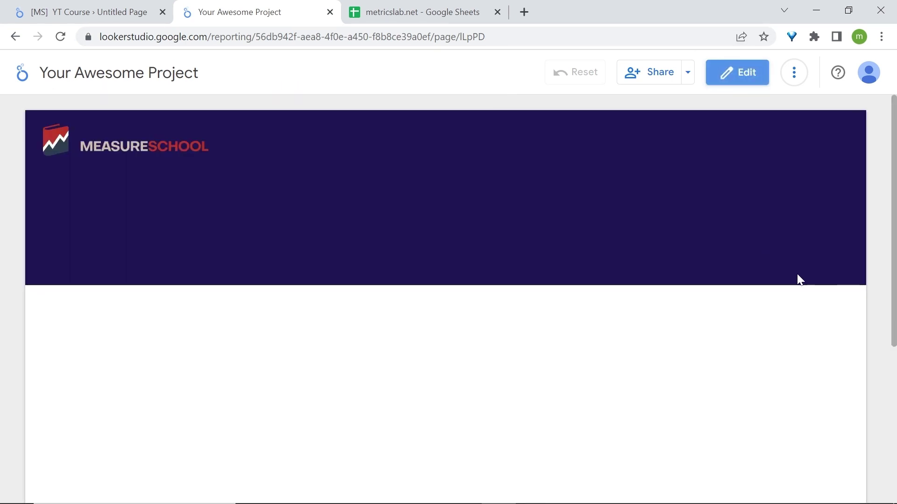
scroll(758, 379, "down", 6)
scroll(758, 379, "up", 6)
scroll(758, 379, "down", 4)
scroll(758, 380, "up", 4)
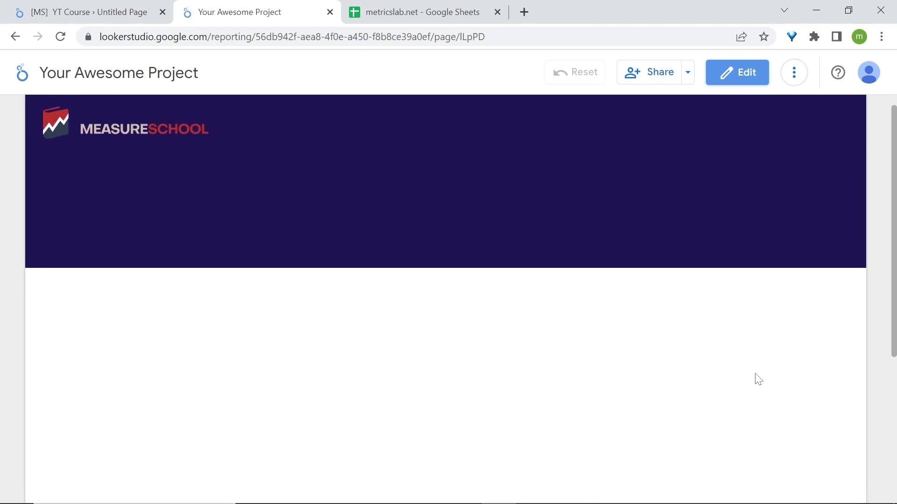
left_click(728, 76)
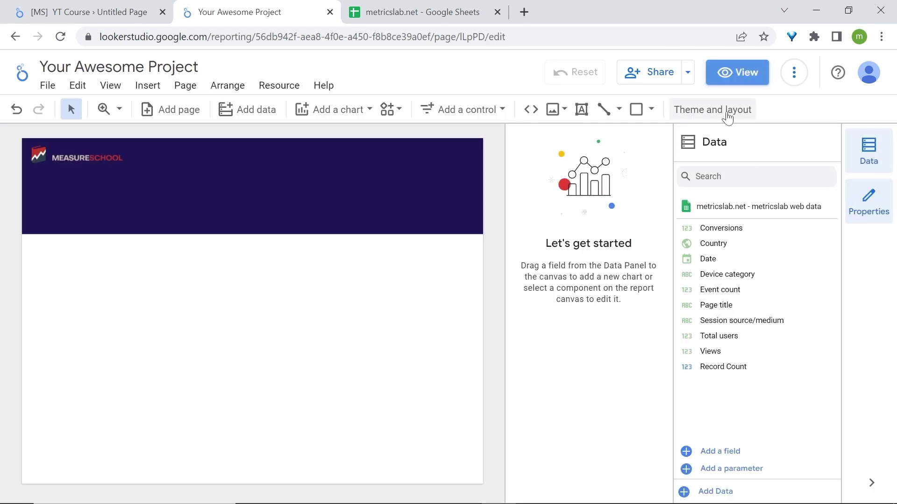
Set the canvas height to 1050 px in Theme and layout's Layout settings.
left_click(718, 114)
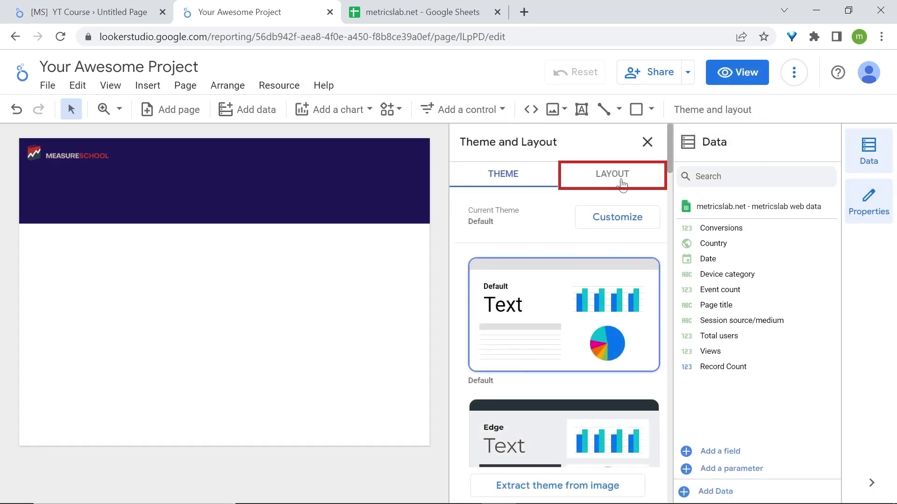
left_click(622, 179)
scroll(605, 321, "down", 3)
scroll(606, 323, "down", 4)
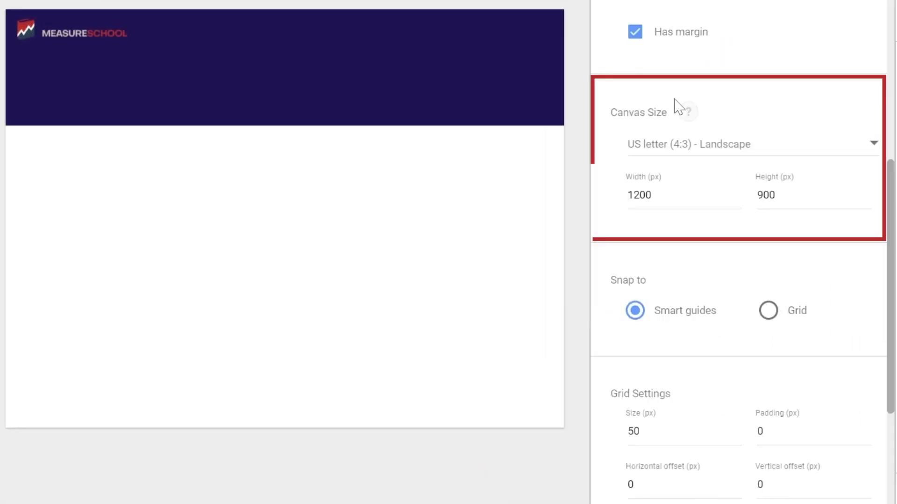
double_click(794, 196)
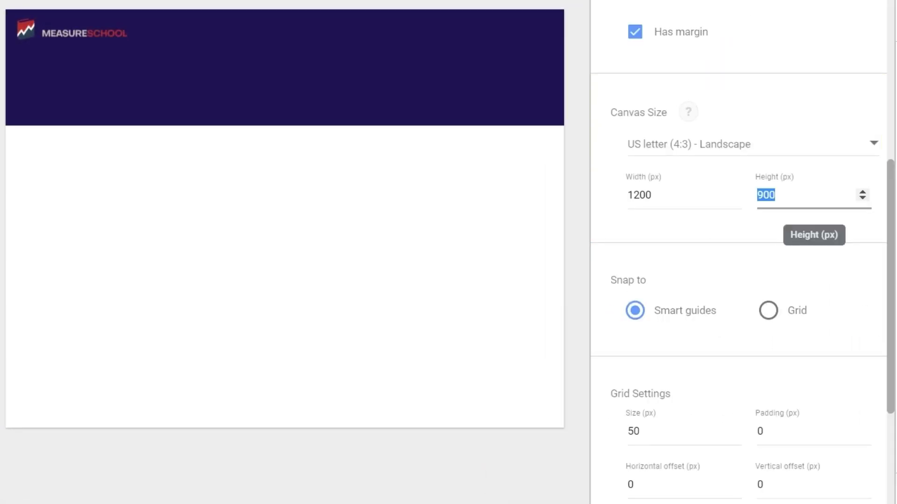
type("1050")
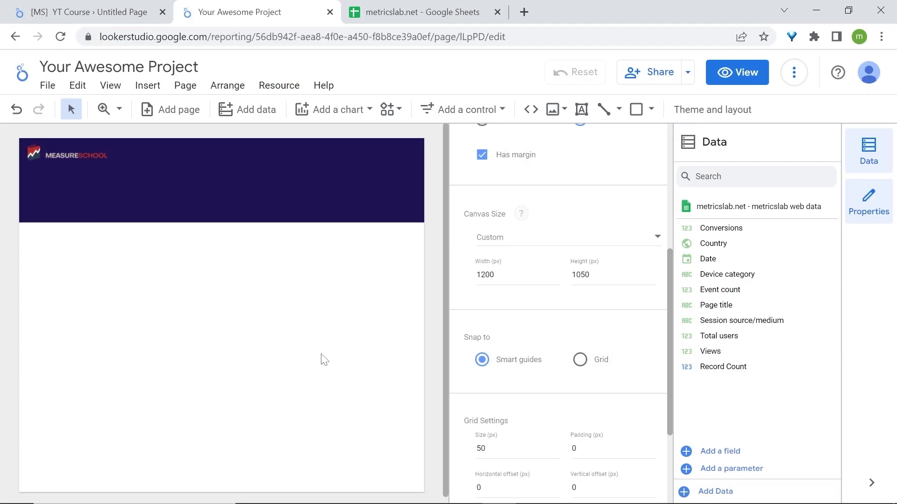
Place a date range control at the banner's top-right and make its text white.
left_click(324, 360)
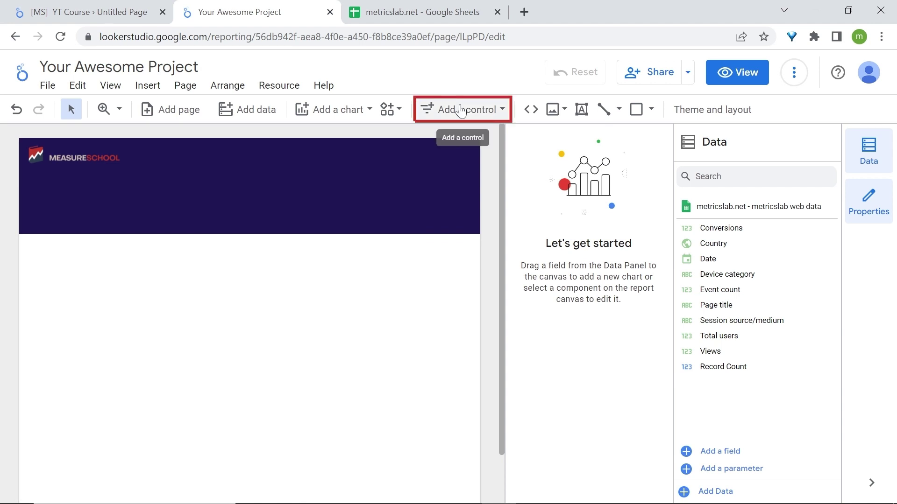
left_click(462, 111)
left_click(455, 346)
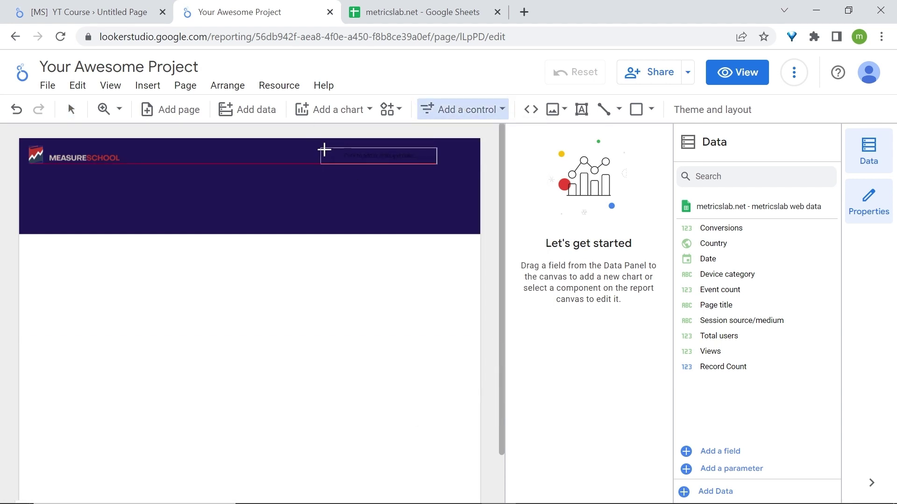
left_click(334, 150)
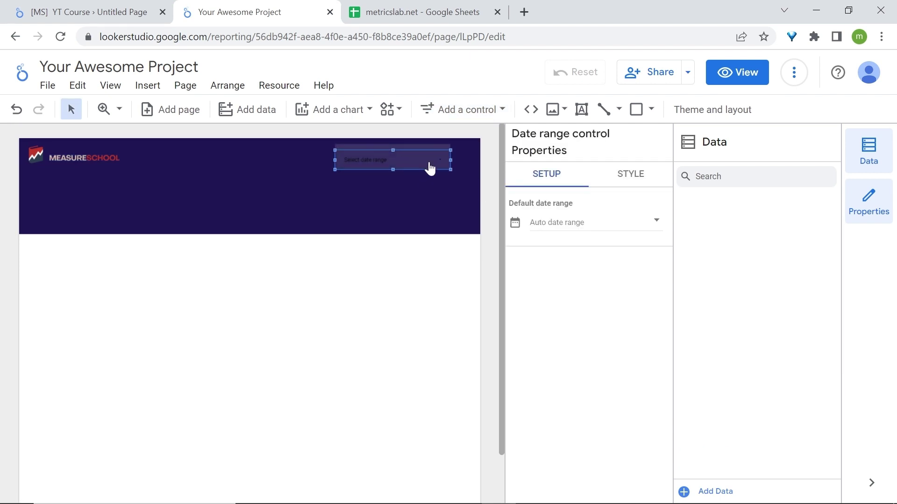
left_click(633, 183)
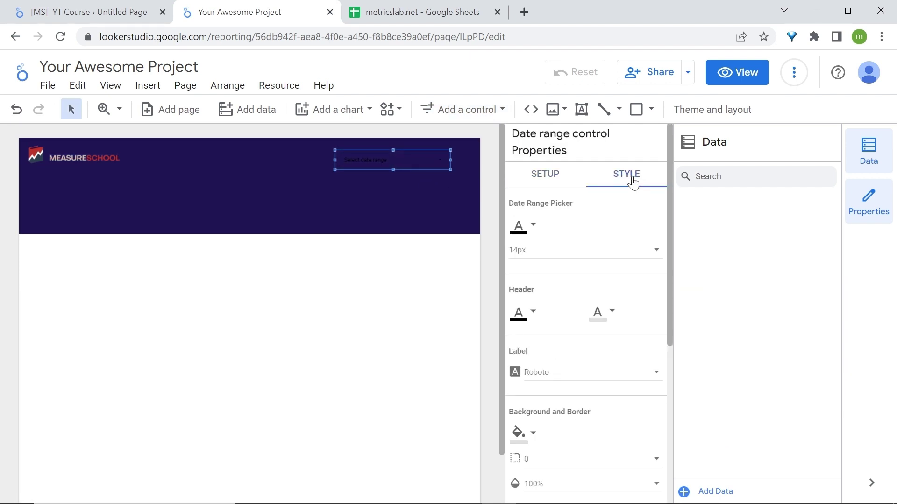
left_click(519, 234)
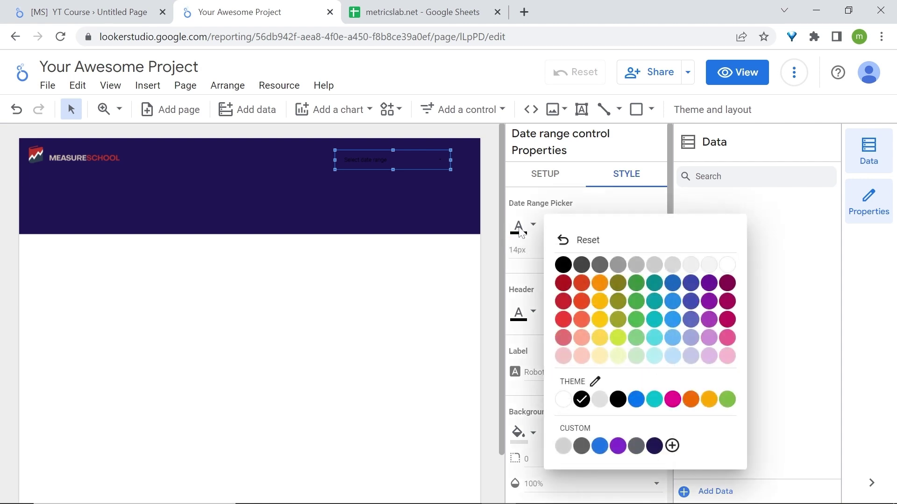
left_click(722, 264)
left_click_drag(390, 170, 402, 166)
left_click(412, 275)
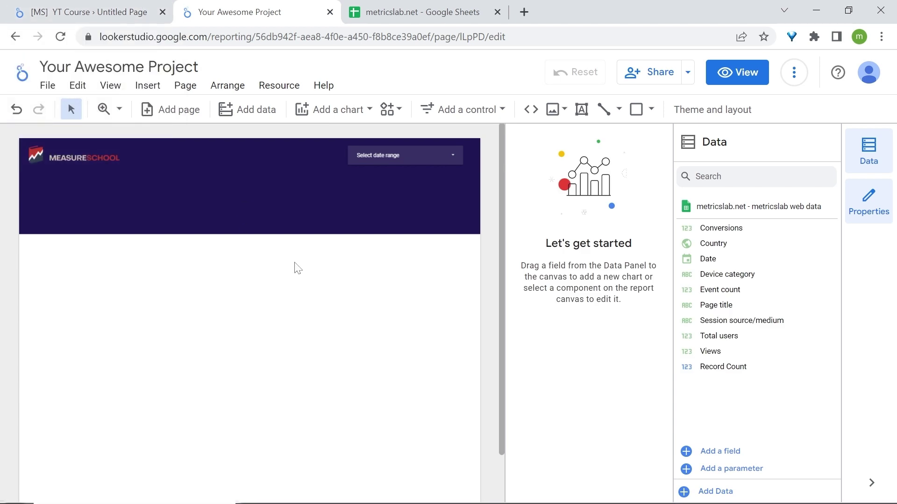
Add a scorecard just below the banner and enlarge it.
left_click(350, 109)
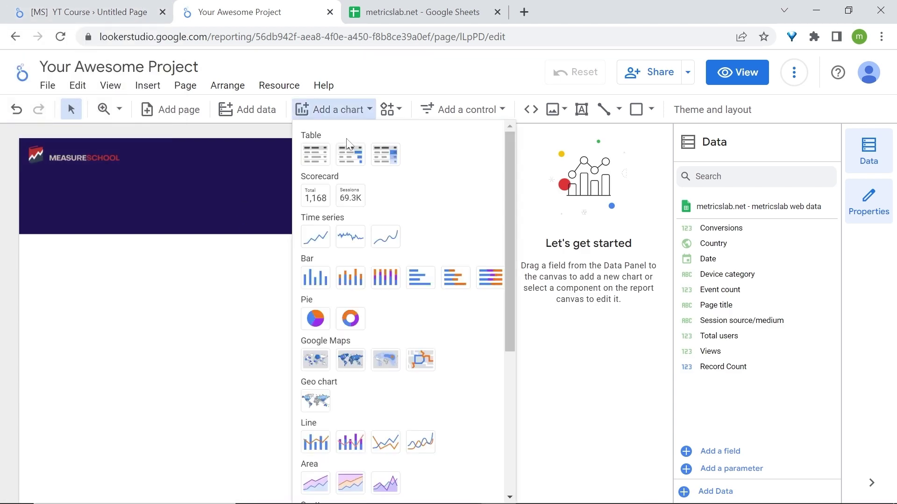
left_click(316, 195)
left_click(209, 257)
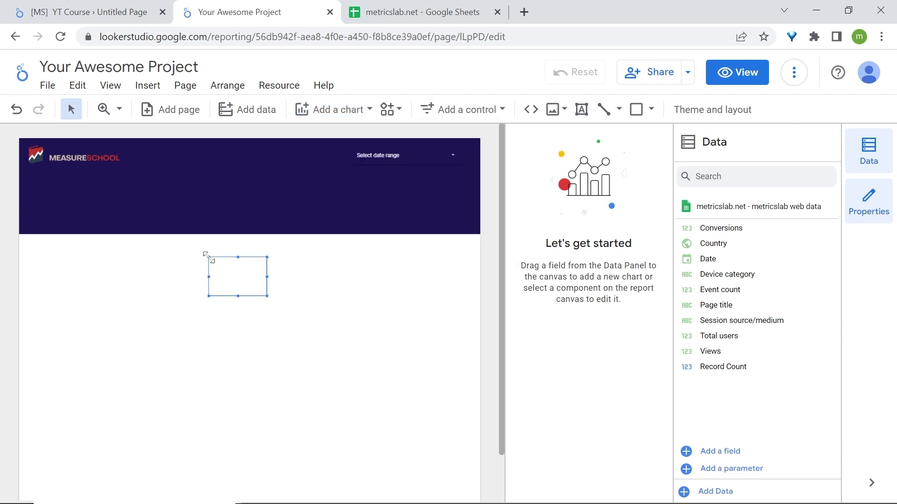
left_click_drag(264, 295, 273, 317)
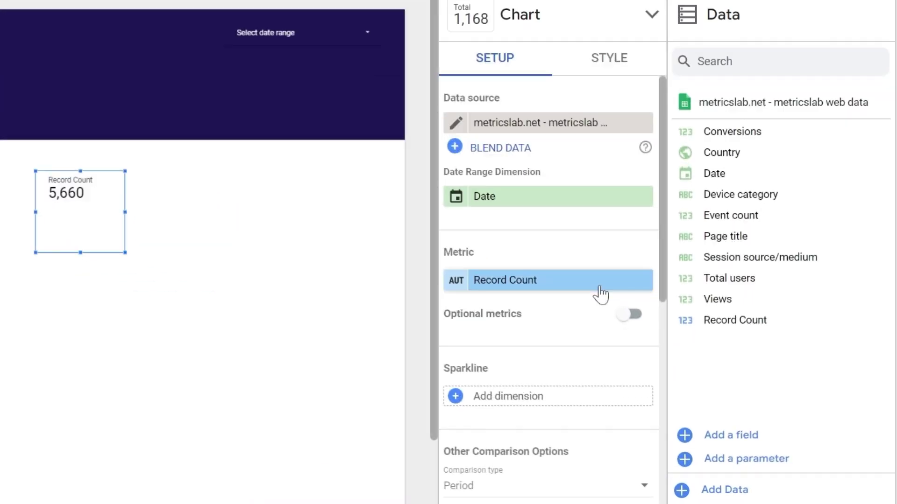
Set the scorecard metric to Views and add Date as its sparkline dimension.
left_click(555, 288)
type("Views")
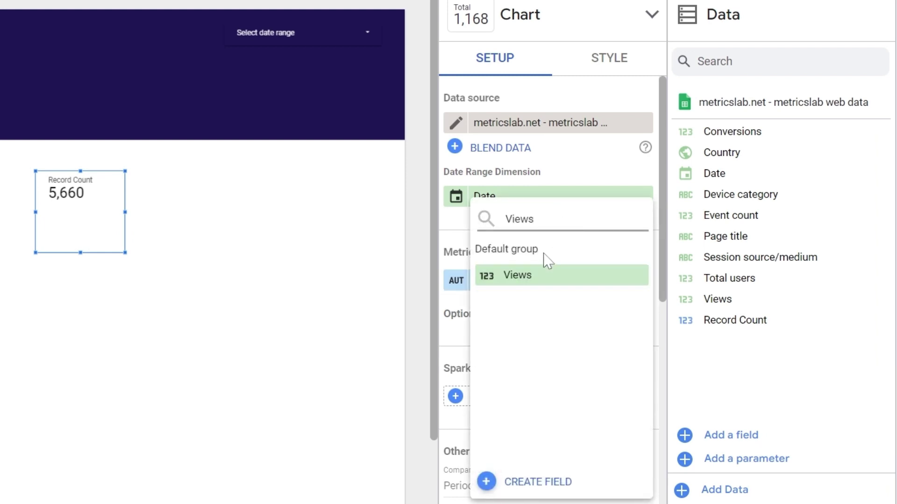
left_click(545, 282)
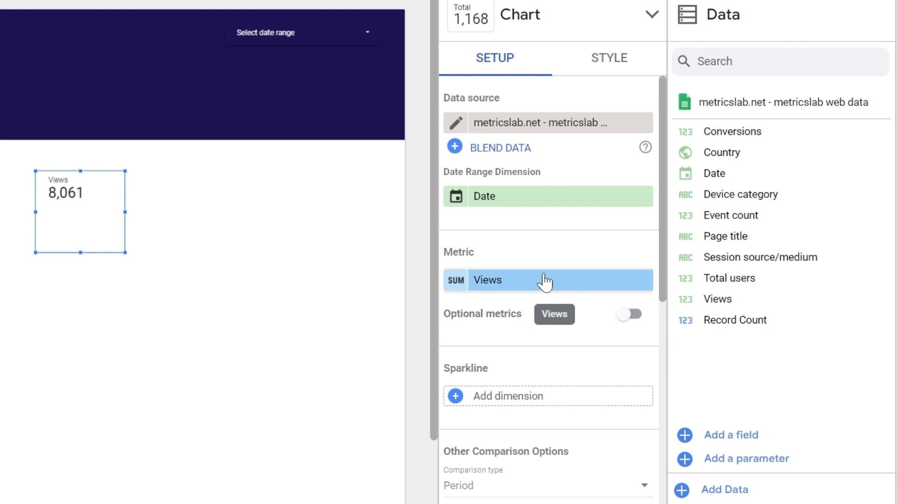
scroll(510, 366, "down", 3)
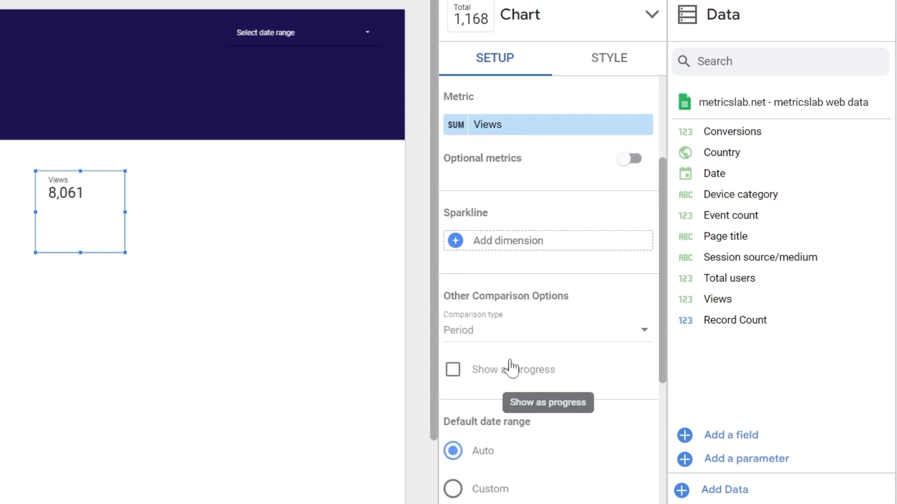
left_click(523, 243)
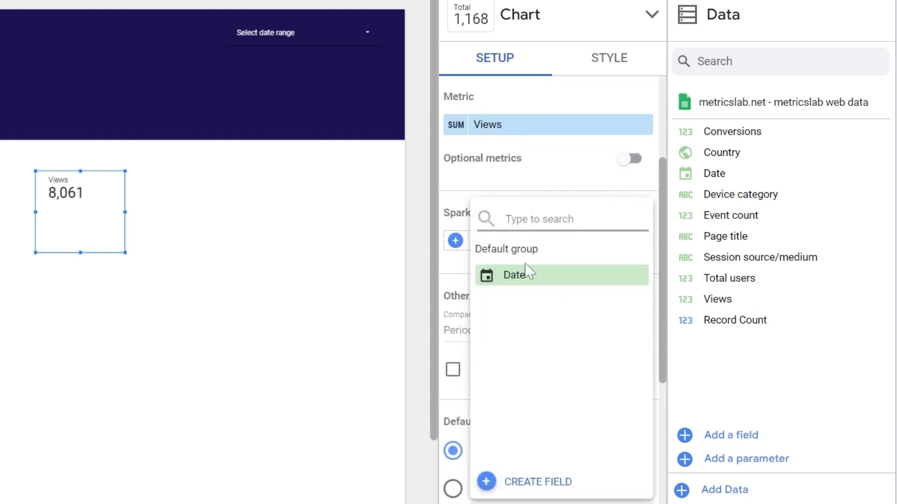
left_click(566, 280)
scroll(566, 299, "down", 3)
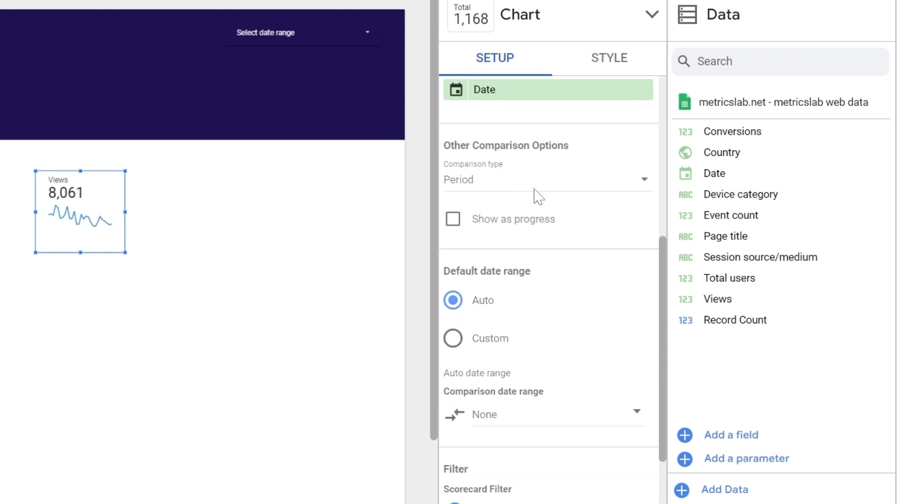
scroll(547, 310, "down", 2)
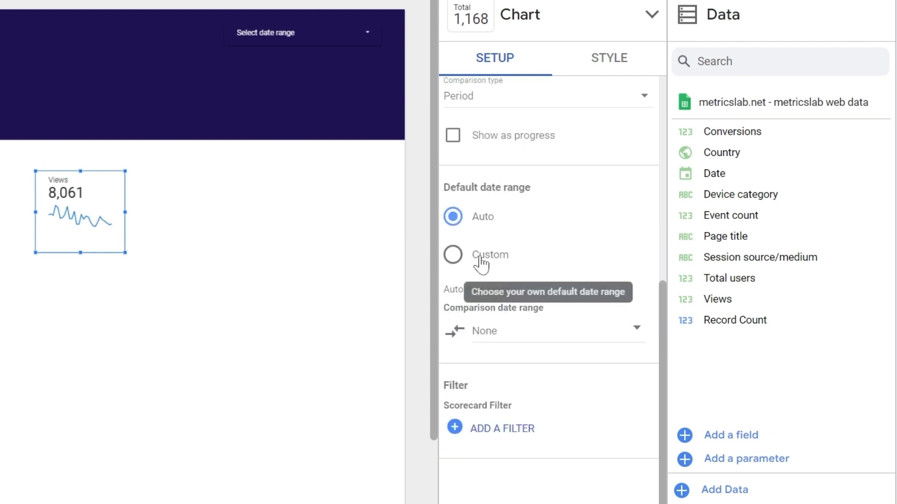
Set the comparison date range to Previous period and apply it.
left_click(552, 332)
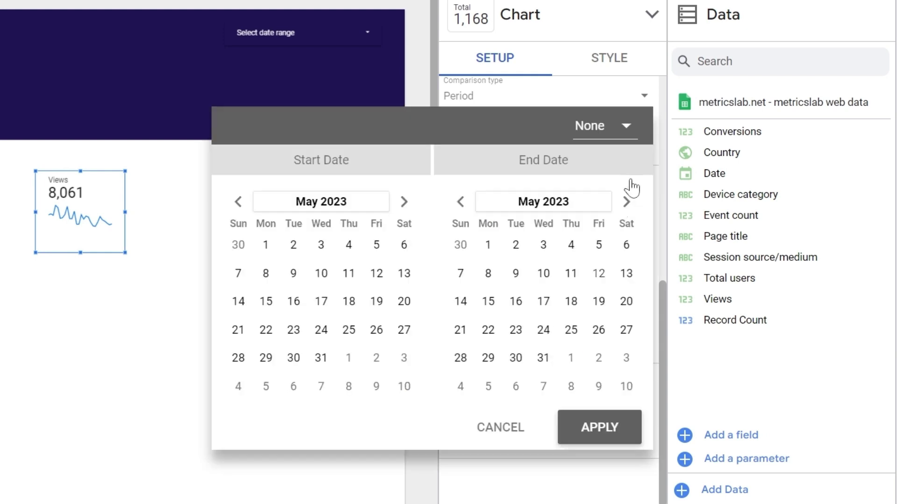
left_click(621, 138)
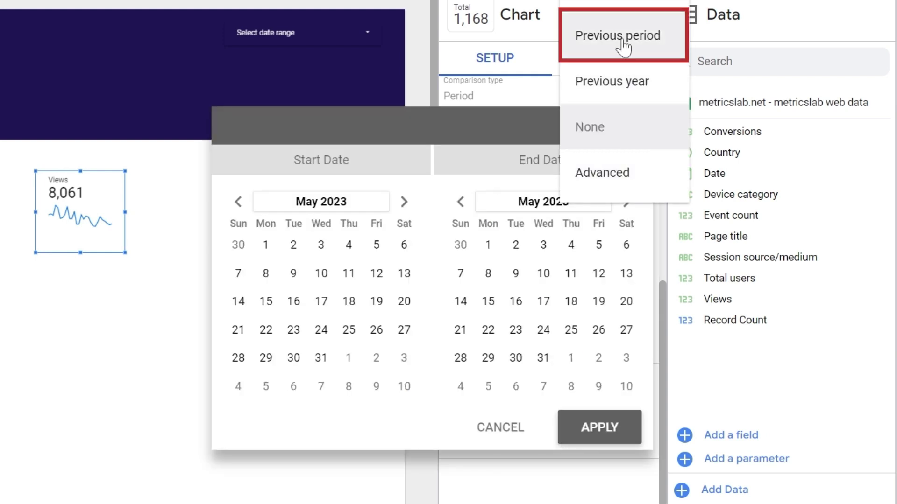
left_click(600, 40)
left_click(613, 427)
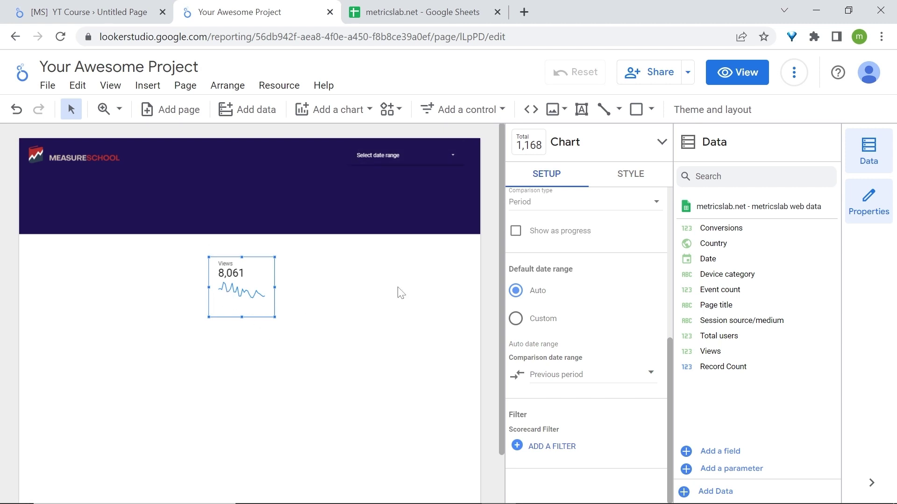
Give the scorecard background a navy custom gradient at a 45° angle.
left_click(629, 187)
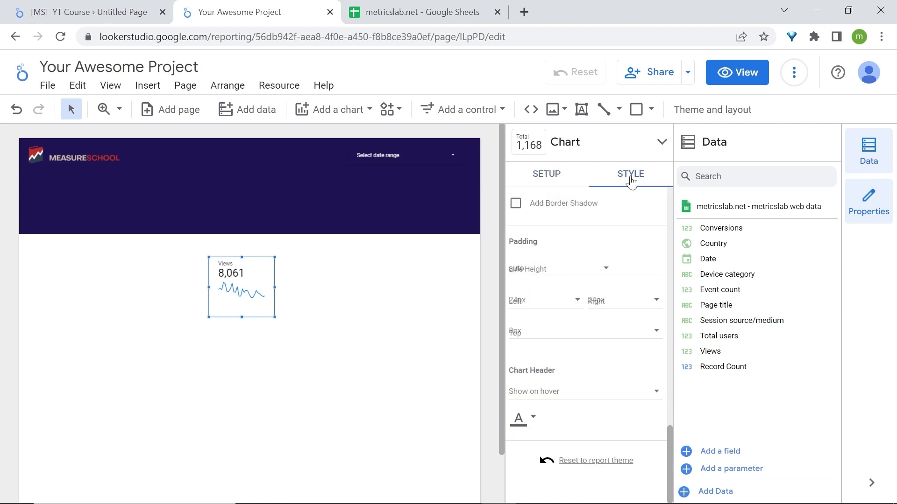
scroll(575, 287, "up", 10)
scroll(577, 327, "down", 6)
scroll(584, 379, "down", 1)
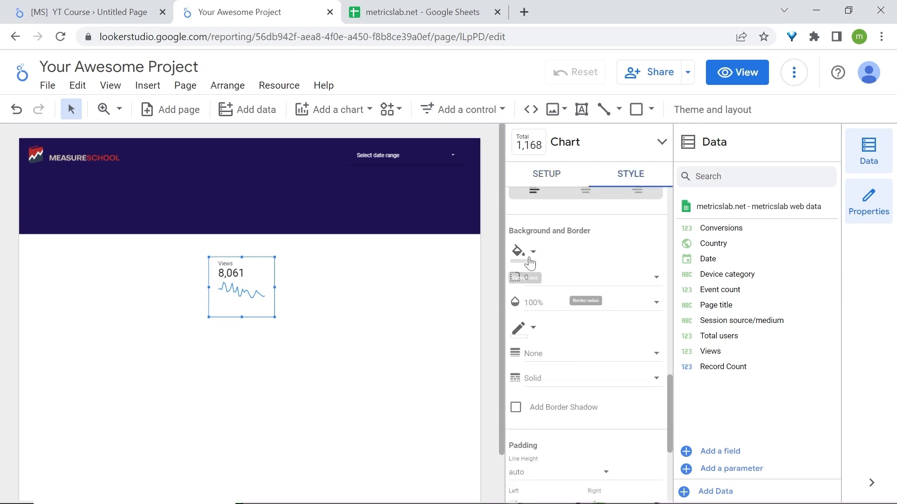
left_click(525, 253)
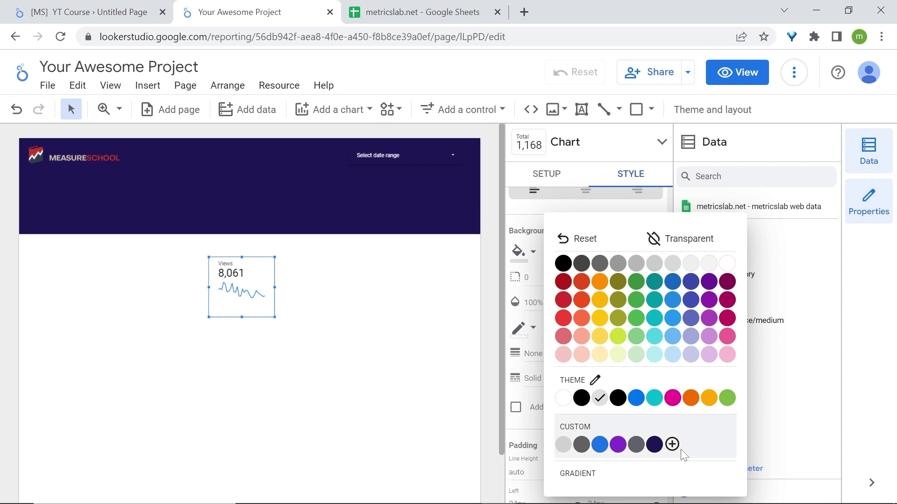
left_click(654, 444)
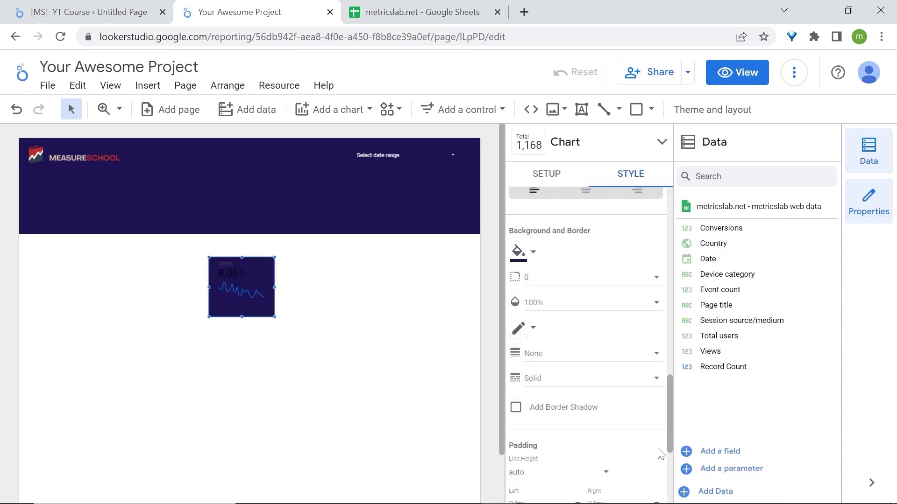
left_click(527, 256)
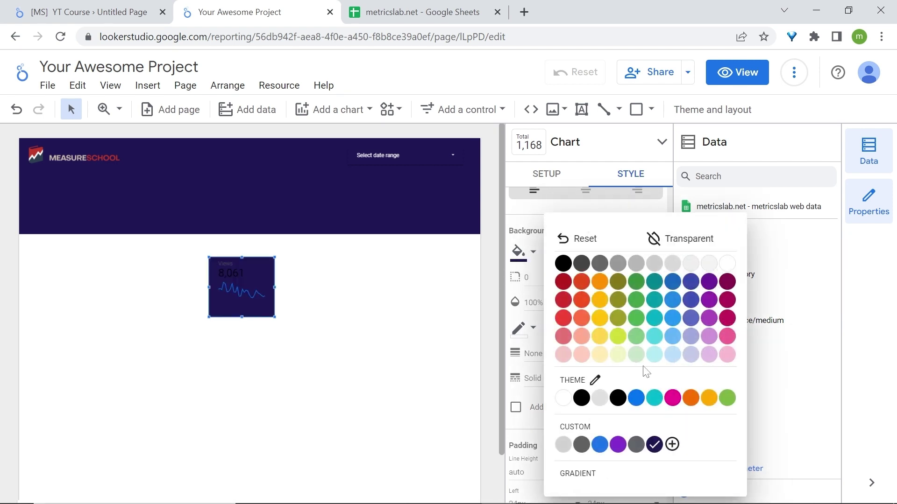
left_click(631, 476)
left_click(438, 243)
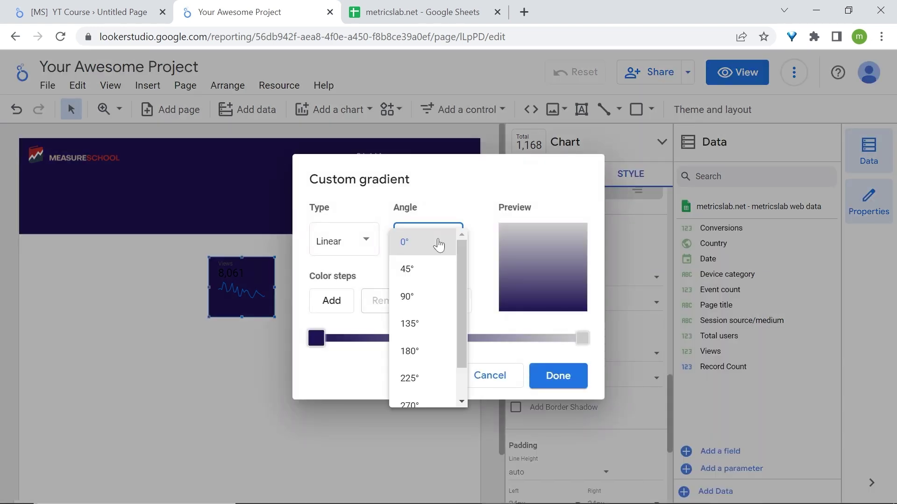
left_click(431, 275)
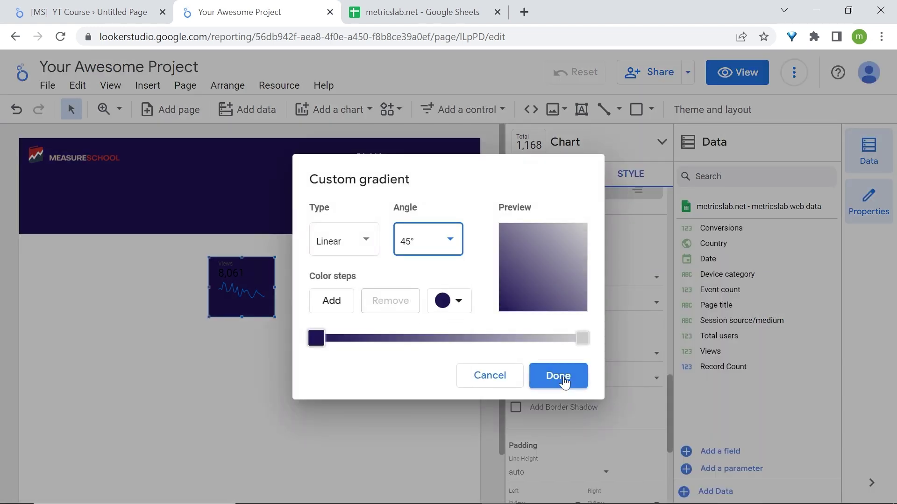
left_click(565, 382)
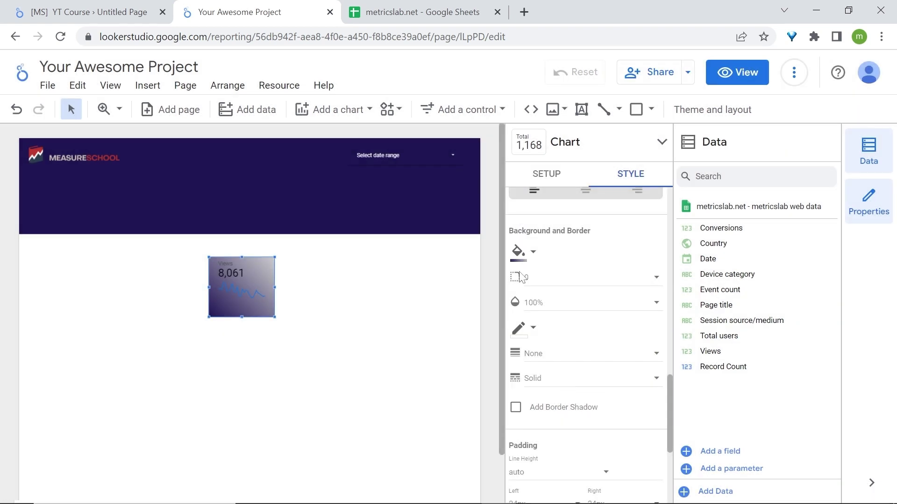
Make the scorecard labels white.
scroll(613, 257, "up", 9)
scroll(607, 369, "down", 2)
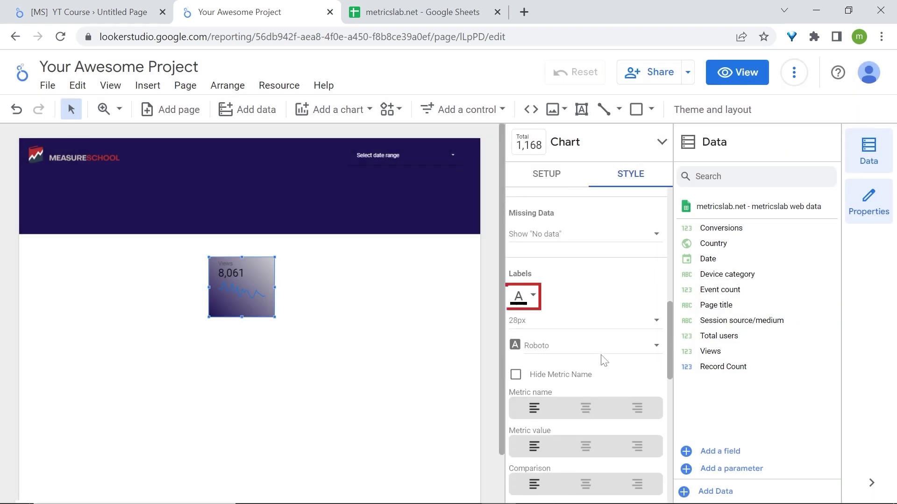
left_click(520, 296)
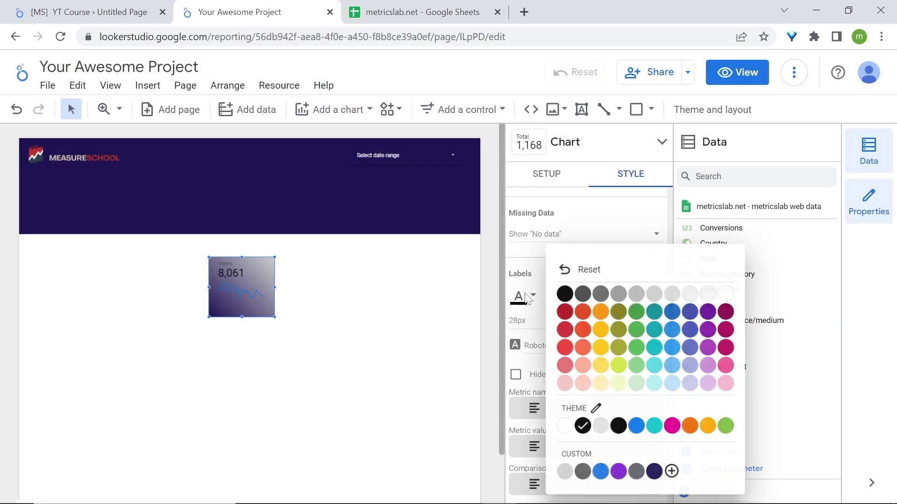
left_click(728, 293)
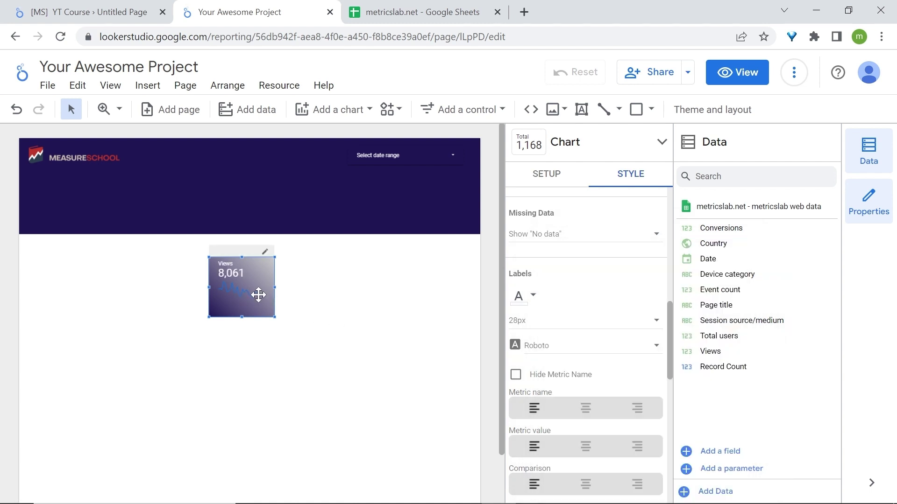
Make the sparkline light blue with Fill and Smooth enabled.
scroll(582, 320, "up", 2)
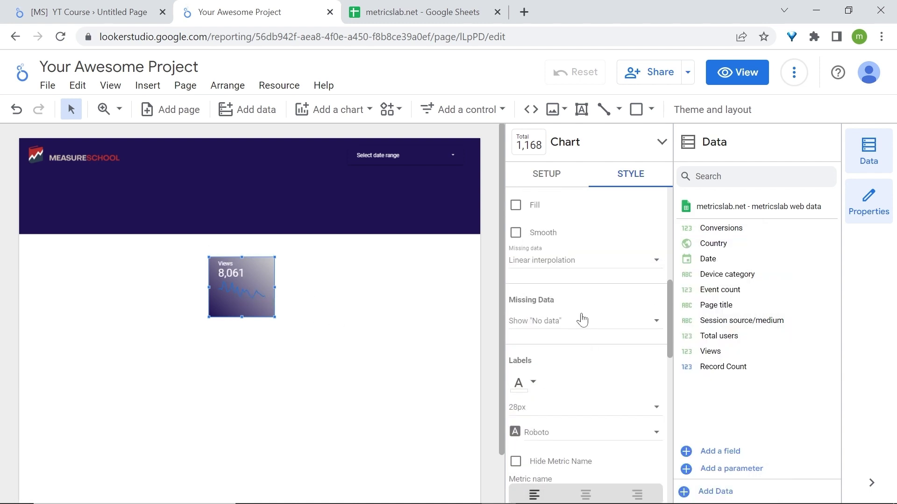
scroll(582, 320, "up", 3)
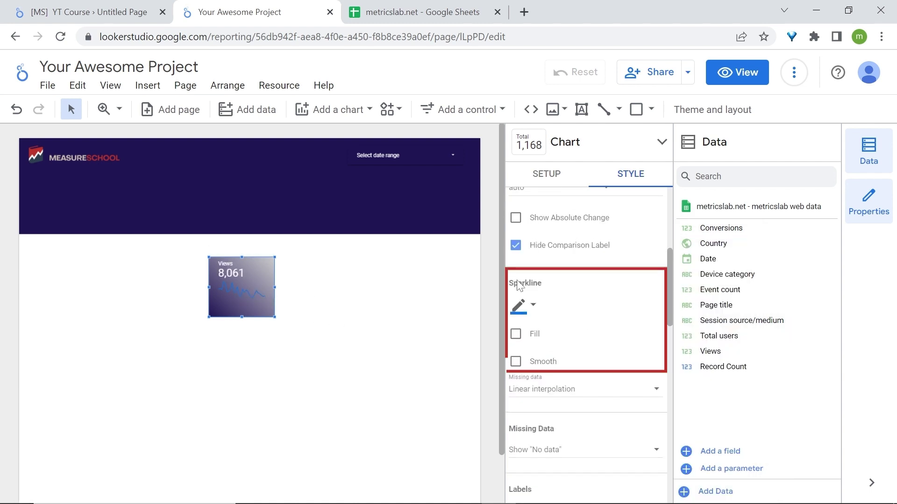
left_click(522, 306)
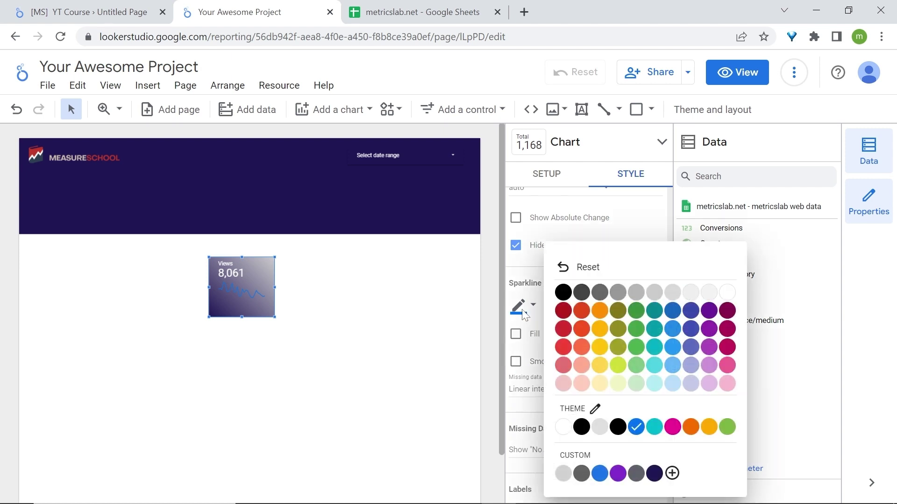
left_click(671, 387)
scroll(592, 356, "down", 1)
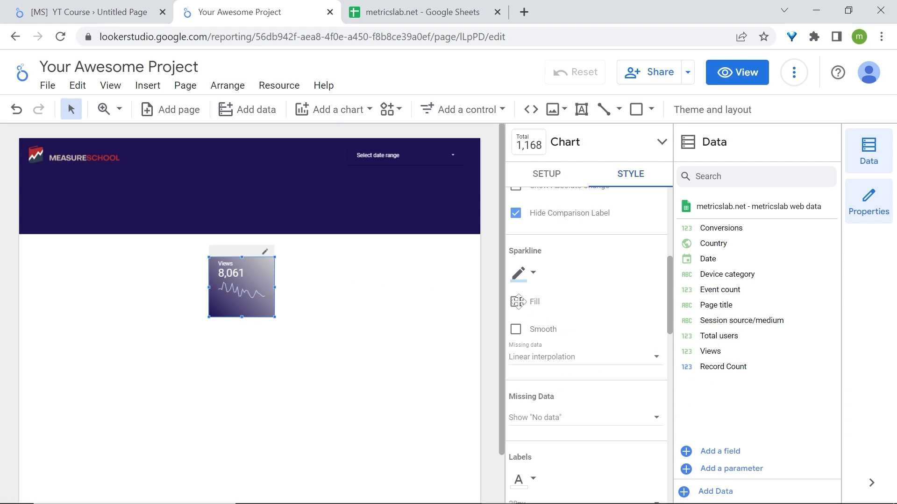
left_click(517, 302)
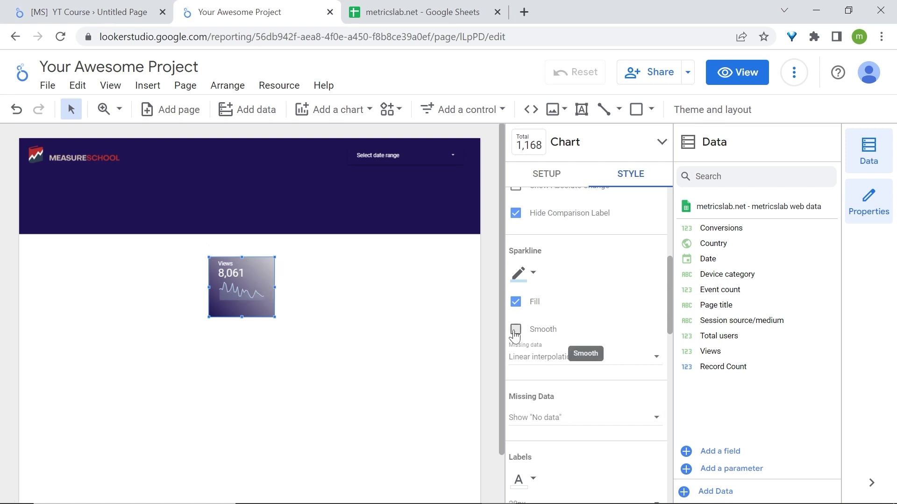
left_click(515, 330)
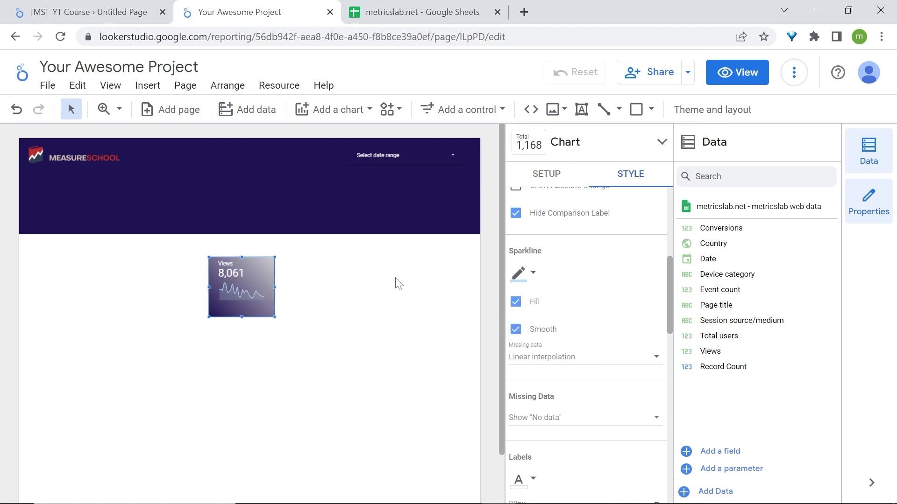
Move the scorecard to the banner's left and centre its metric name, value and comparison.
left_click_drag(258, 282, 75, 230)
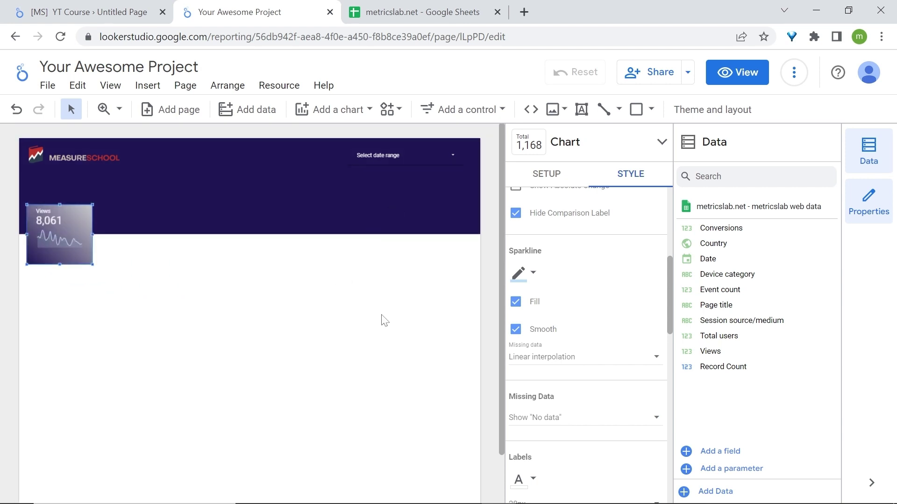
scroll(629, 290, "down", 5)
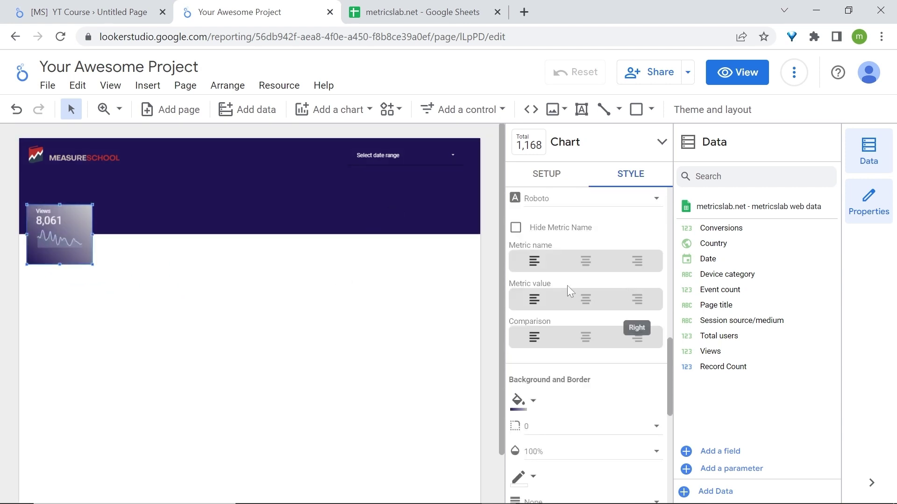
left_click(588, 264)
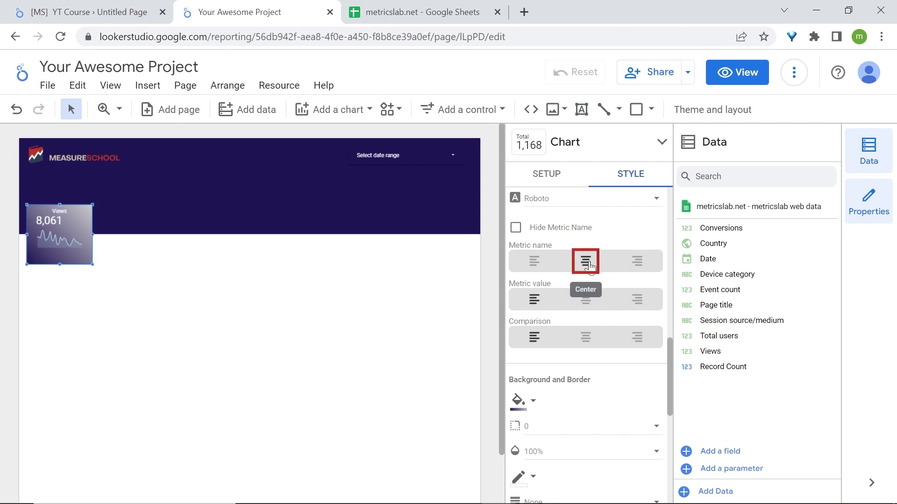
left_click(588, 300)
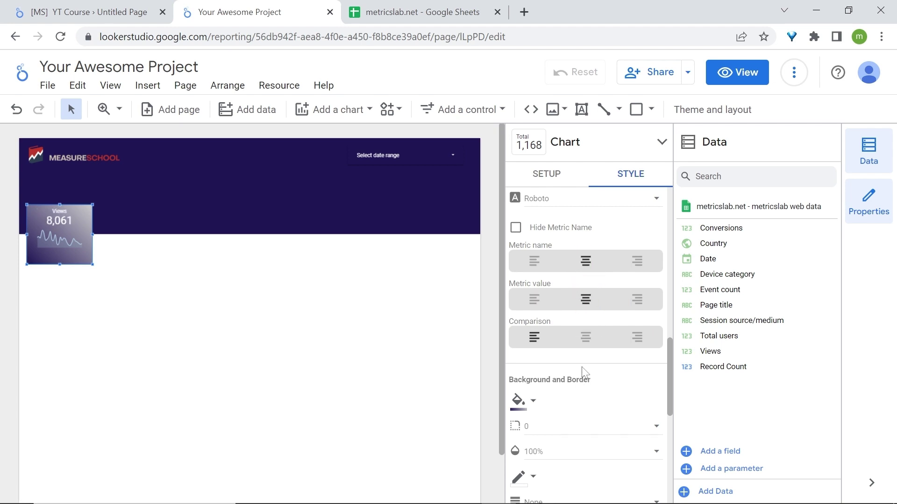
left_click(586, 337)
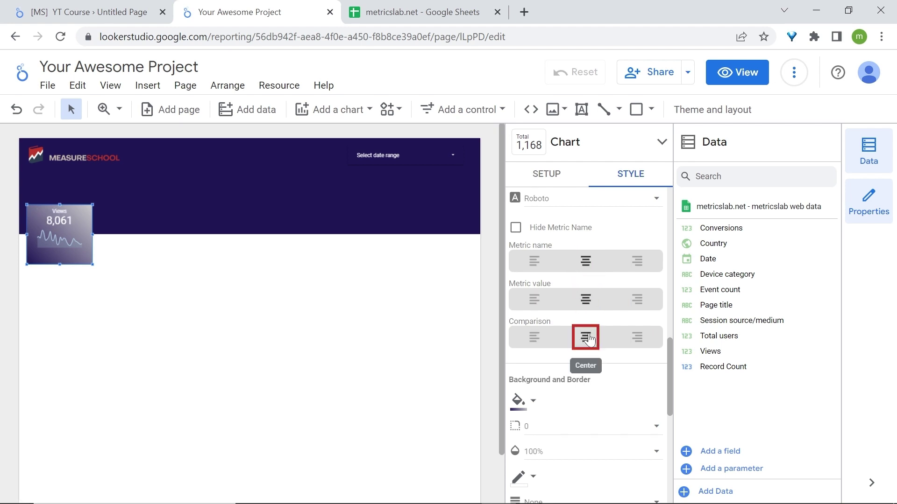
right_click(73, 235)
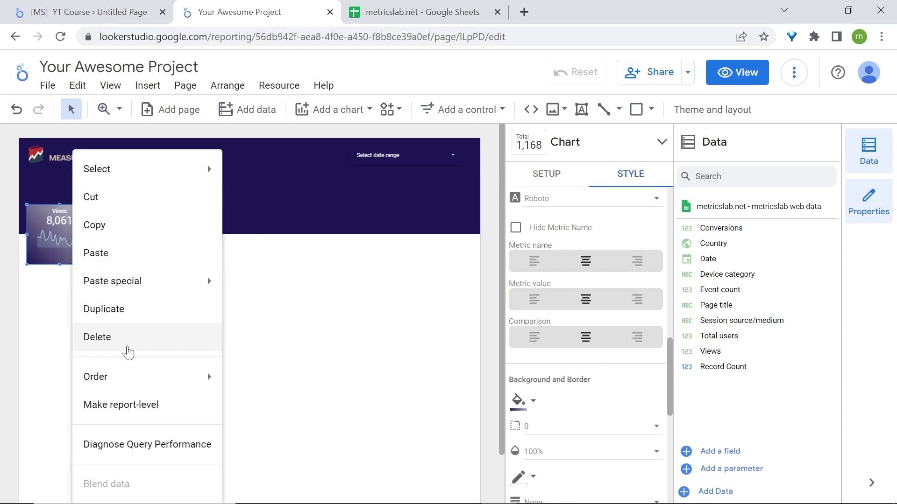
Paste two copies of the Views scorecard and line them up right of the original.
left_click(52, 236)
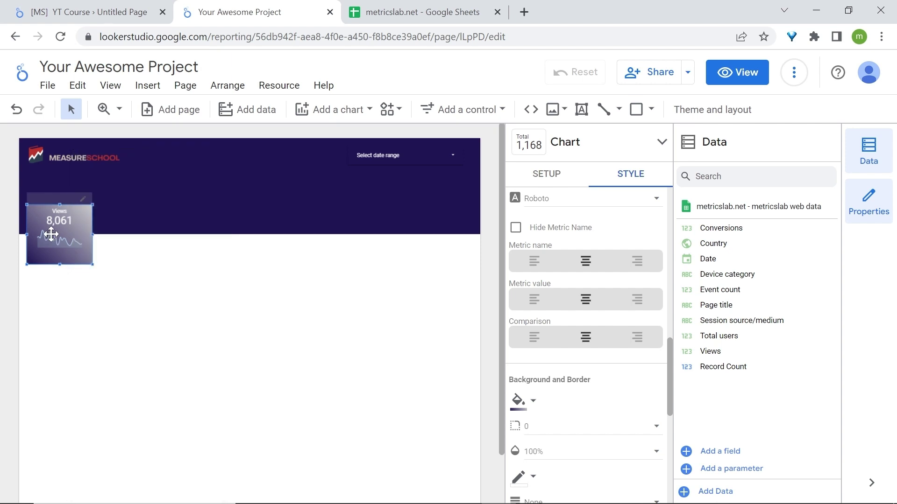
key("ctrl+v")
left_click_drag(64, 260, 228, 240)
key("ctrl+v")
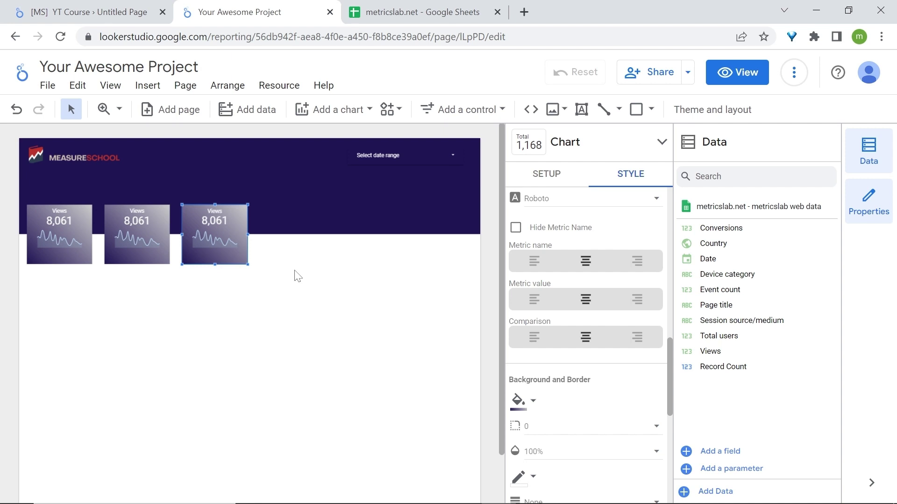
left_click(137, 223)
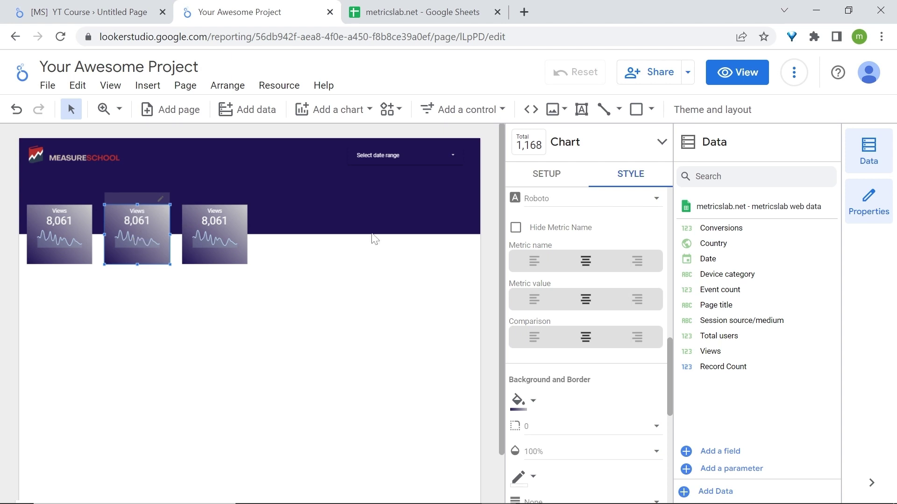
Change the middle scorecard's metric to Total users.
left_click(551, 184)
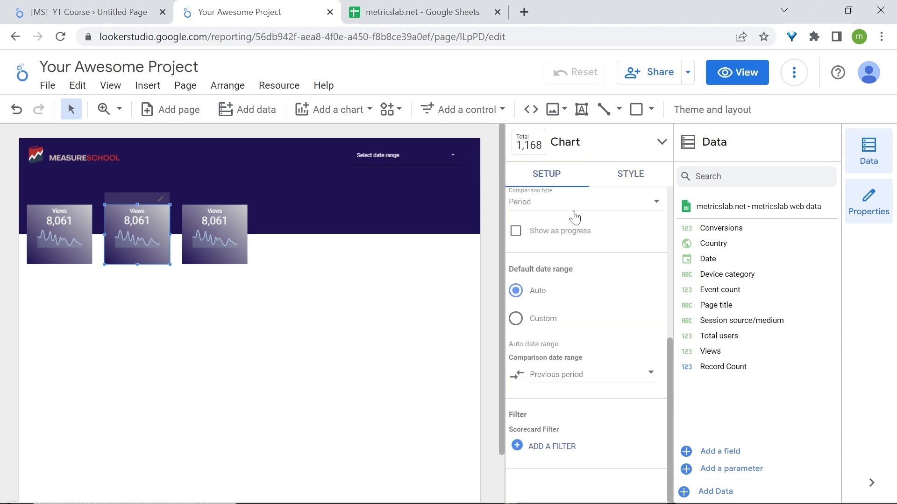
scroll(579, 271, "up", 3)
scroll(583, 274, "up", 4)
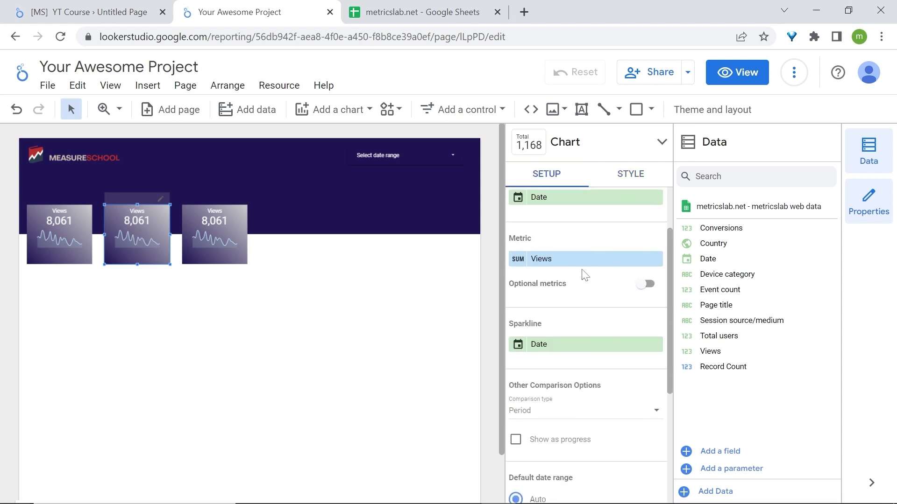
left_click(583, 321)
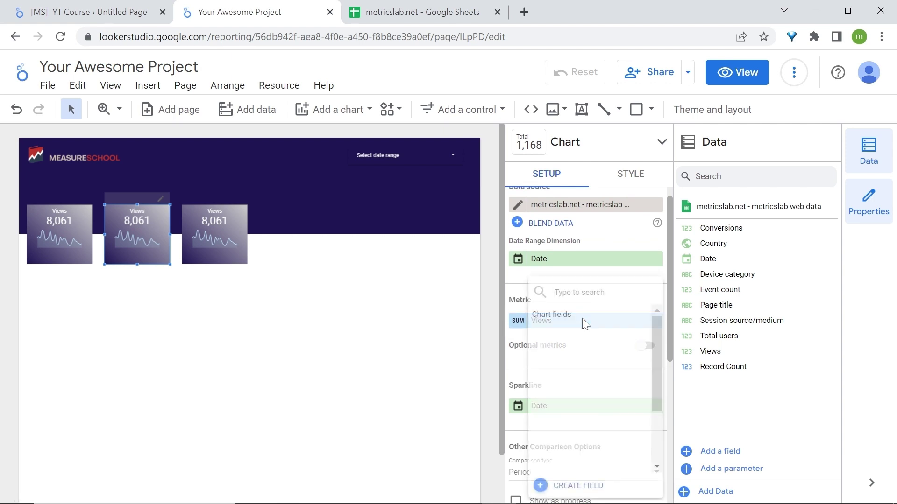
type("Total")
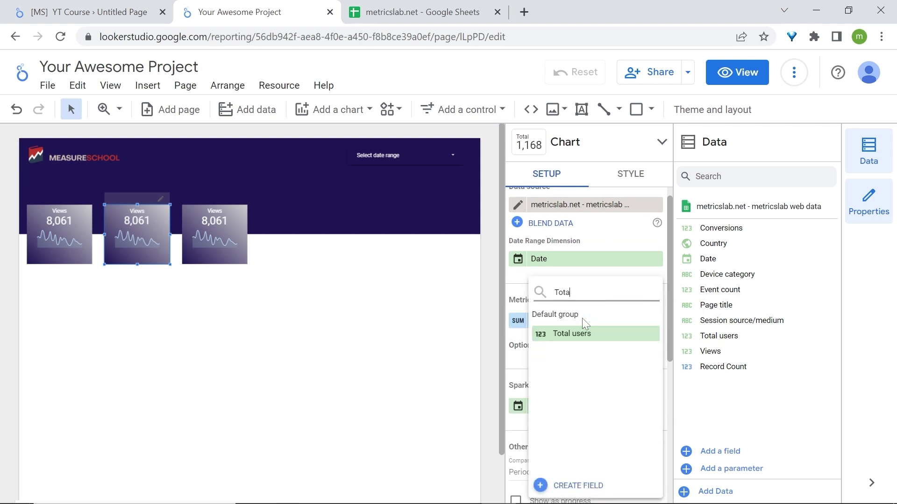
left_click(579, 335)
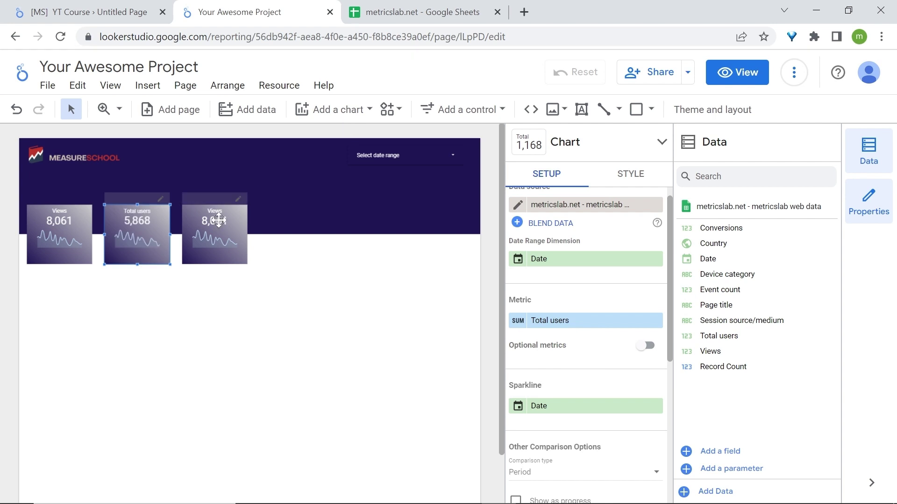
Change the third scorecard's metric to Conversions, then bring up the metricslab.net spreadsheet.
left_click(214, 233)
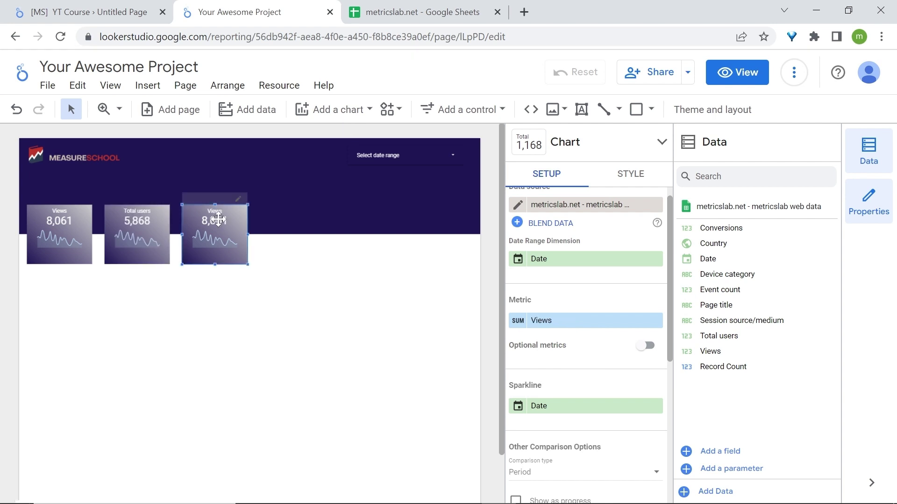
left_click(572, 322)
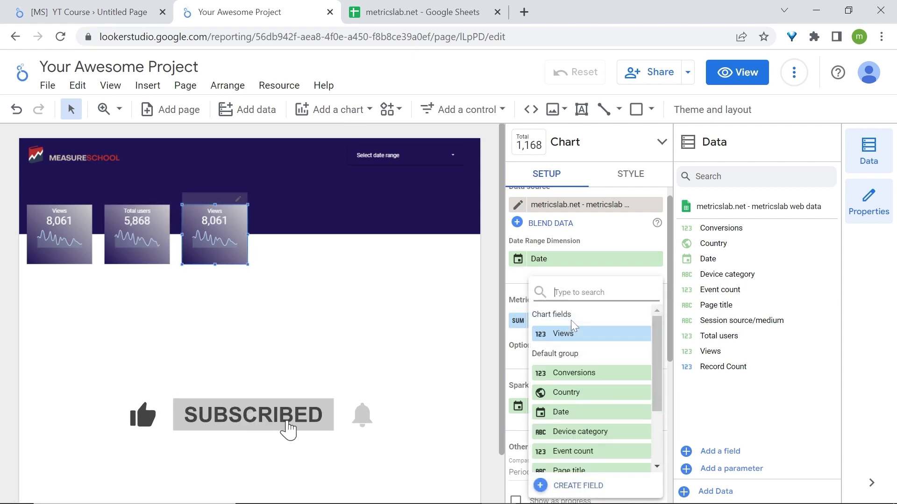
type("Conversi")
left_click(579, 334)
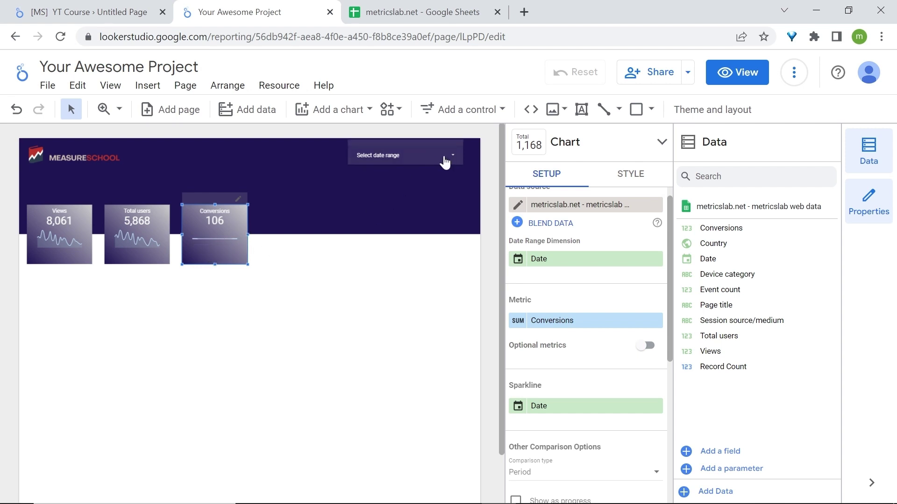
left_click(451, 7)
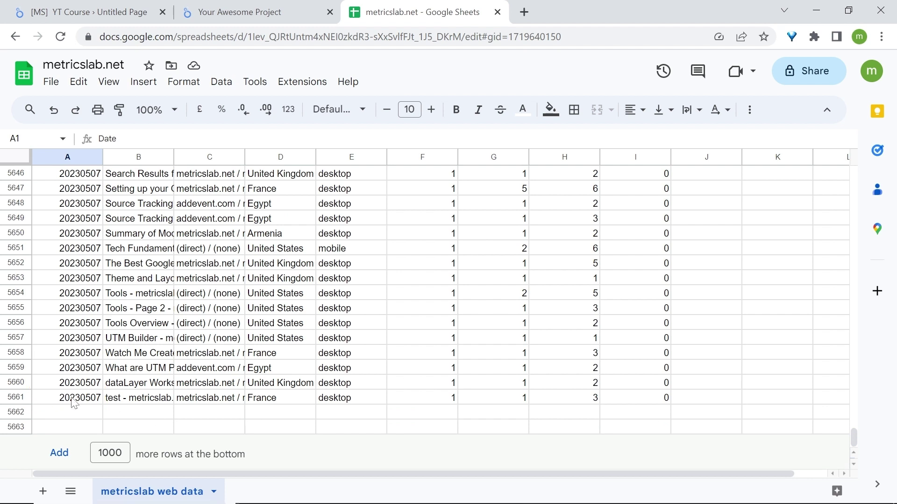
Set the report date range to Apr 18 – Apr 24, 2023 and check it in View mode.
left_click(239, 11)
left_click(395, 153)
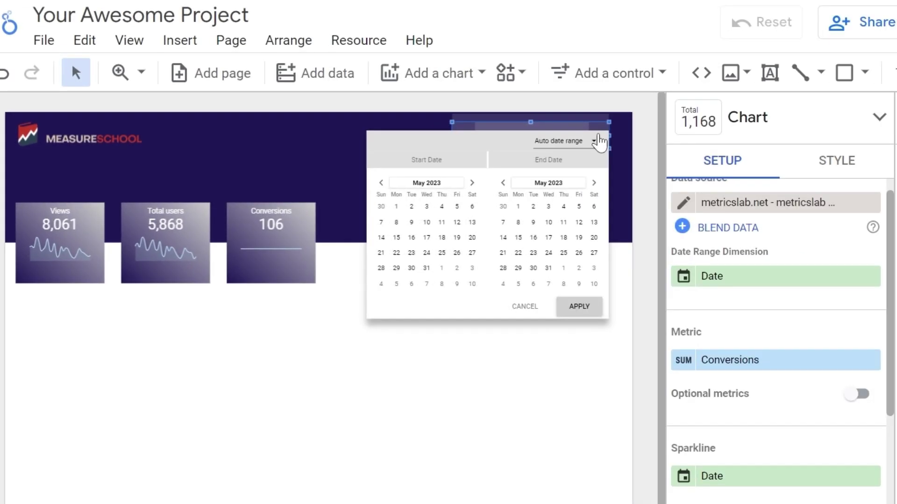
left_click(382, 183)
left_click(381, 183)
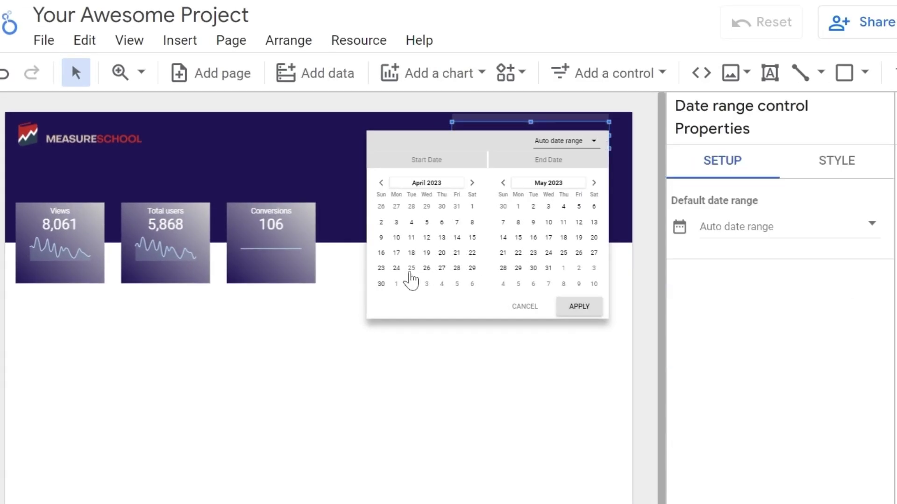
left_click(411, 252)
left_click(503, 183)
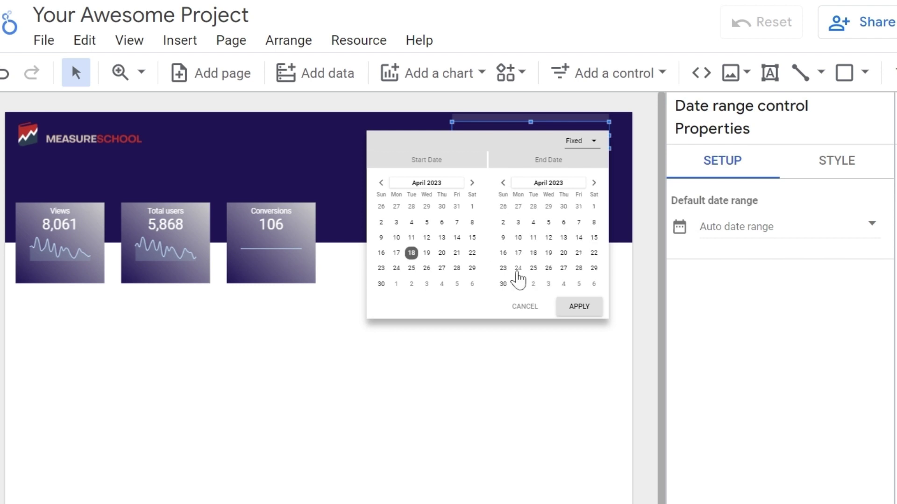
left_click(517, 269)
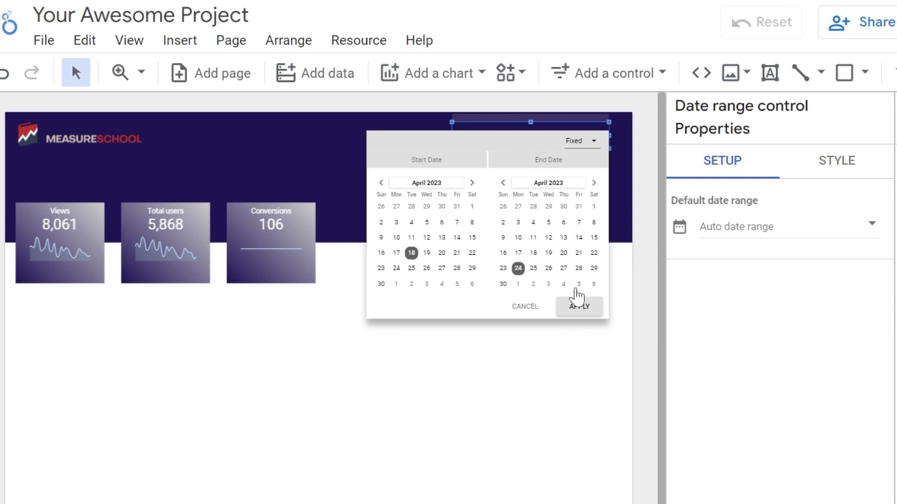
left_click(583, 309)
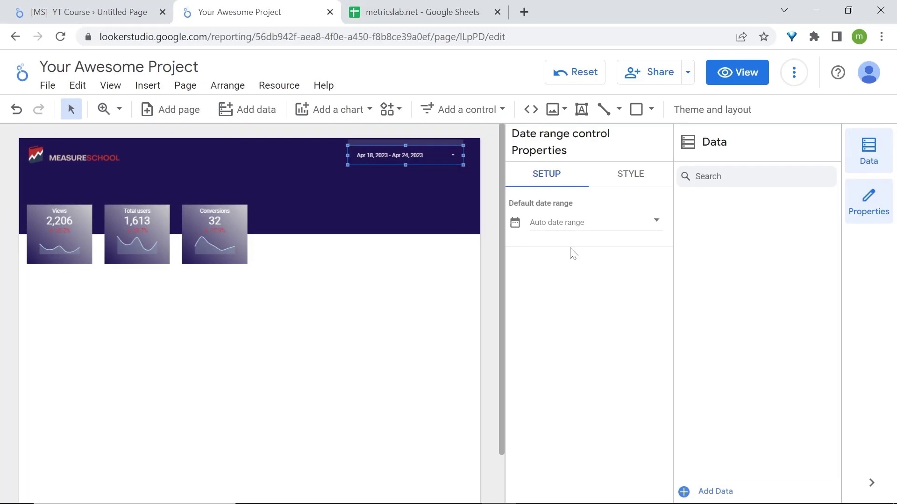
left_click(742, 77)
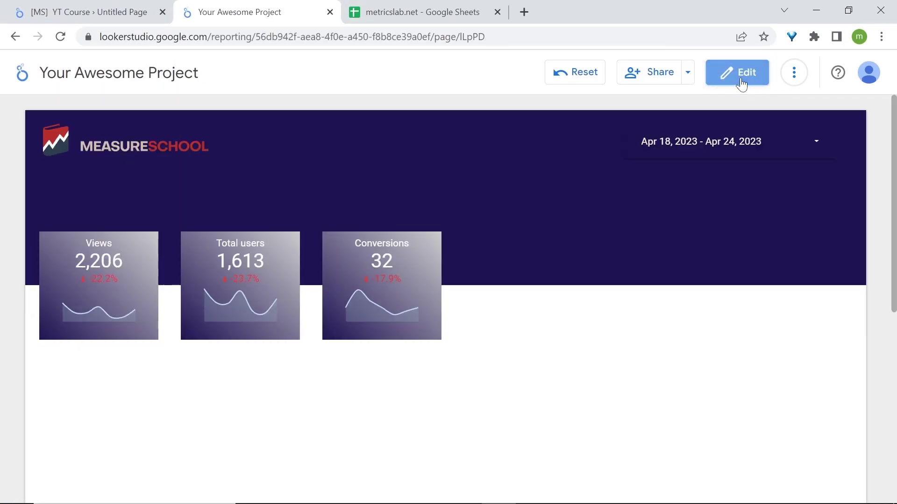
left_click(742, 77)
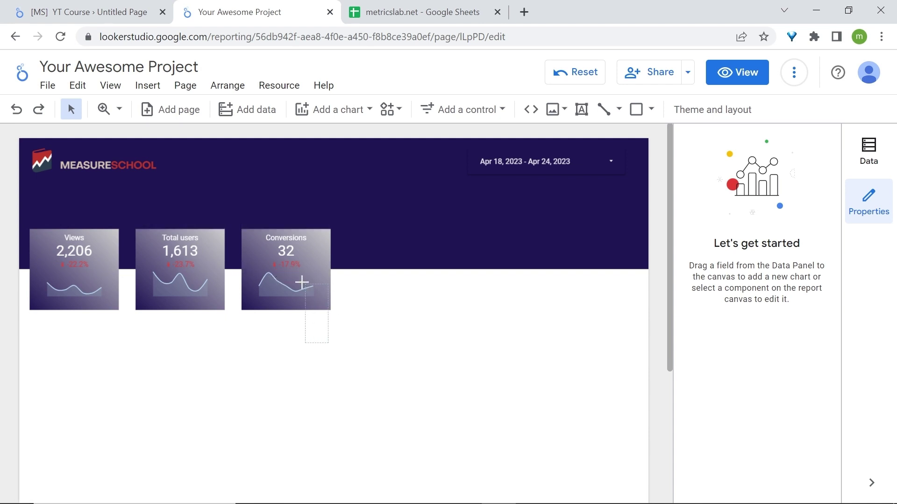
Colour the negative comparison changes on all three scorecards yellow.
left_click_drag(302, 282, 30, 288)
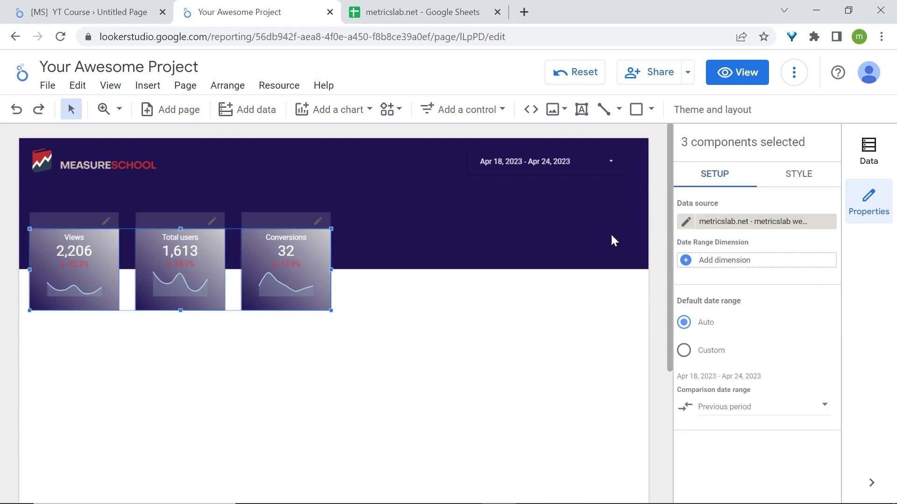
left_click(804, 180)
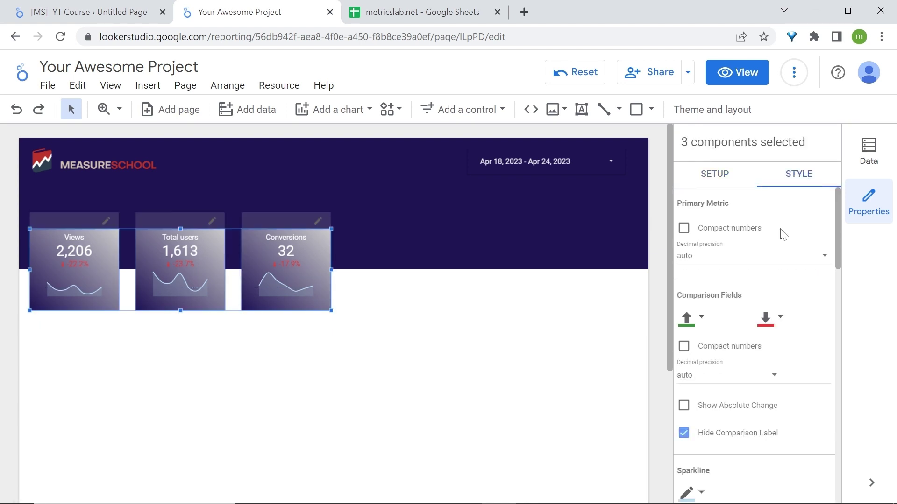
left_click(771, 328)
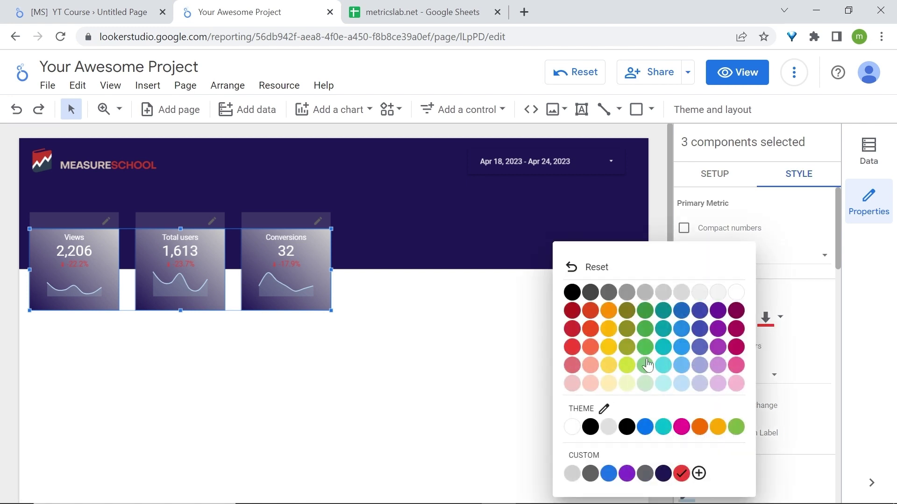
left_click(609, 346)
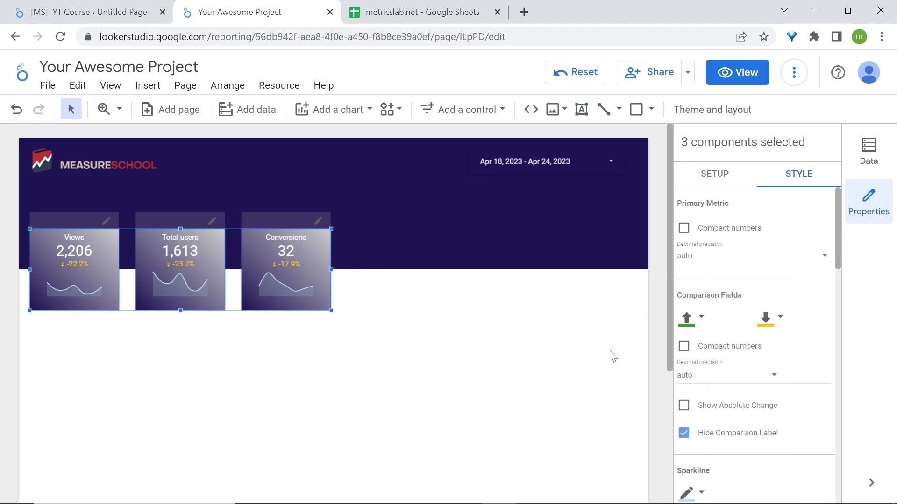
left_click(288, 348)
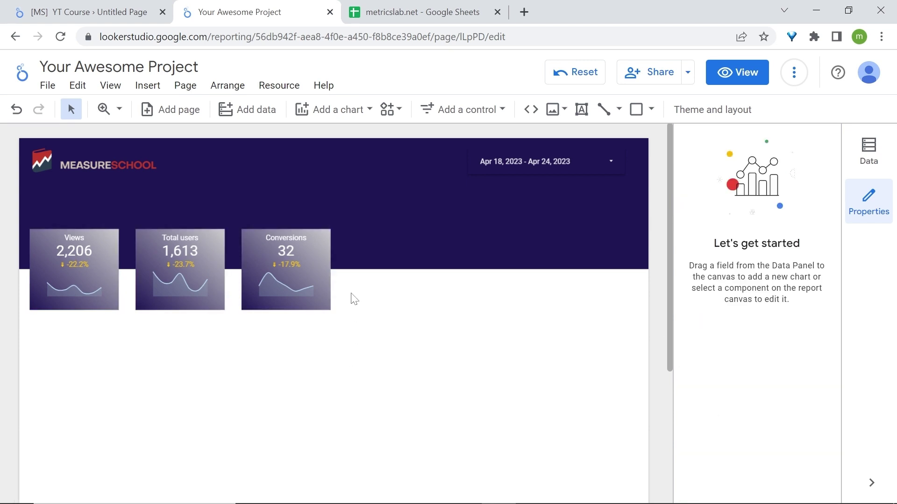
Round the corners of all three scorecards with border radius 5 and preview the result.
left_click_drag(353, 302, 39, 286)
left_click(800, 180)
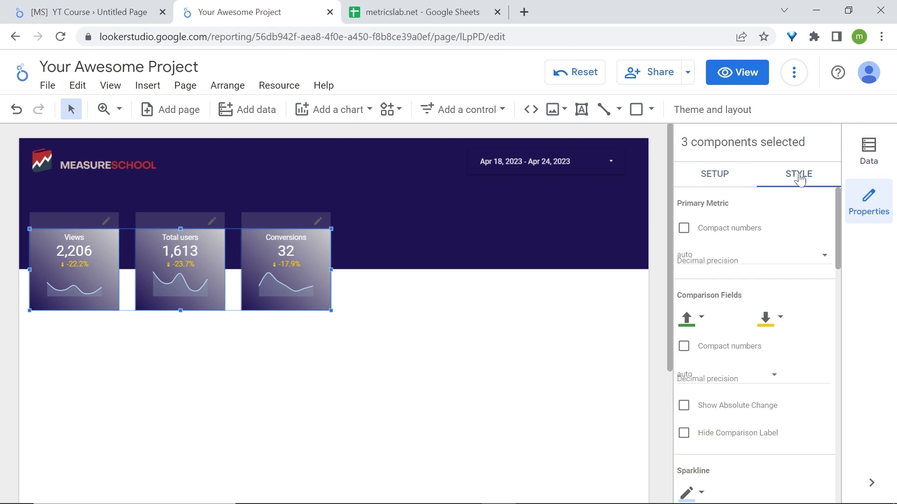
scroll(780, 335, "down", 8)
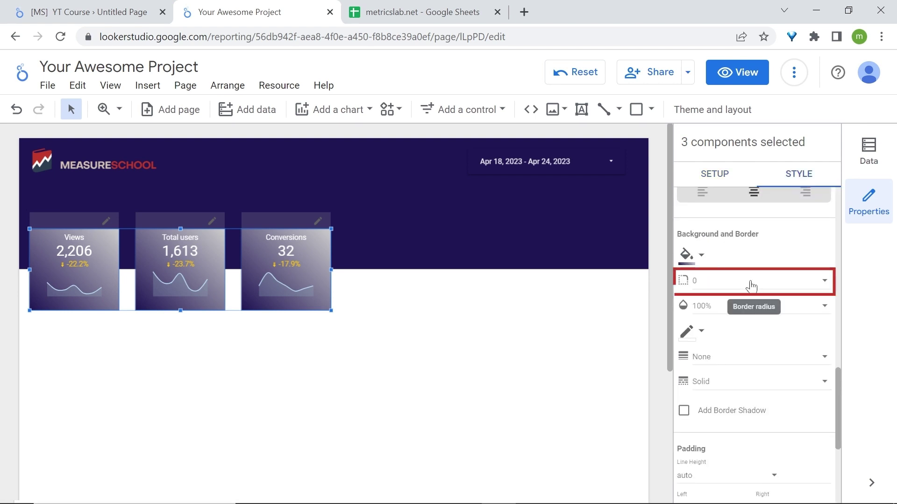
left_click(748, 285)
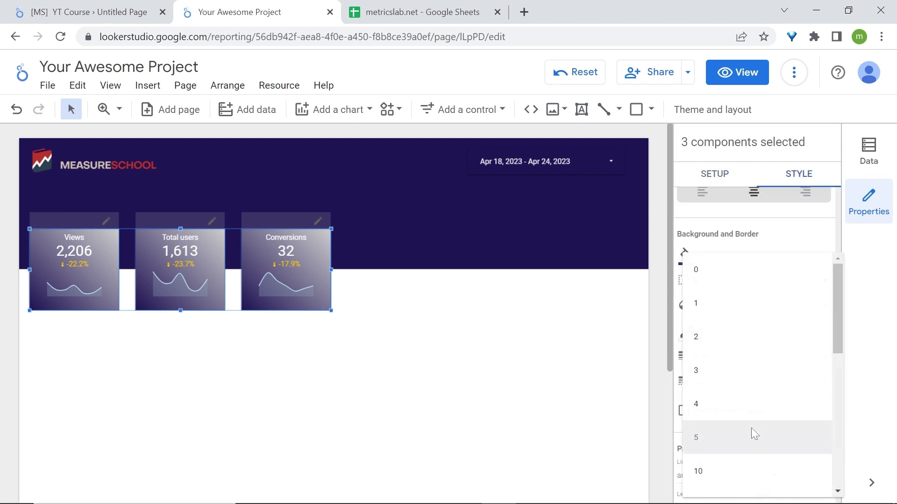
left_click(752, 436)
left_click(740, 75)
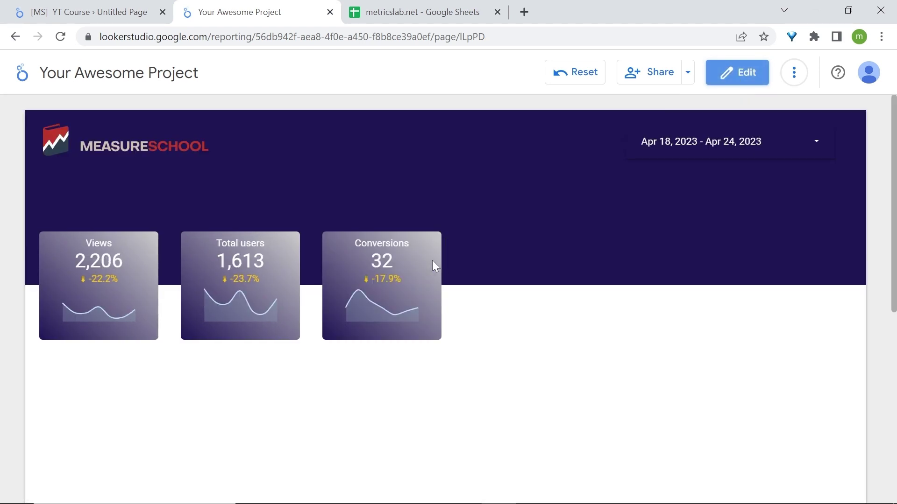
left_click(743, 76)
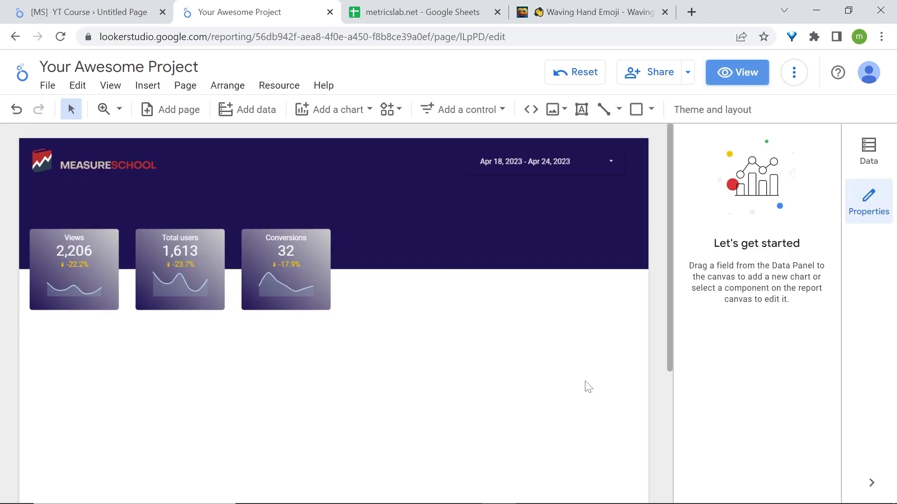
Copy the waving-hand emoji from the emoji page and return to the report.
left_click(593, 12)
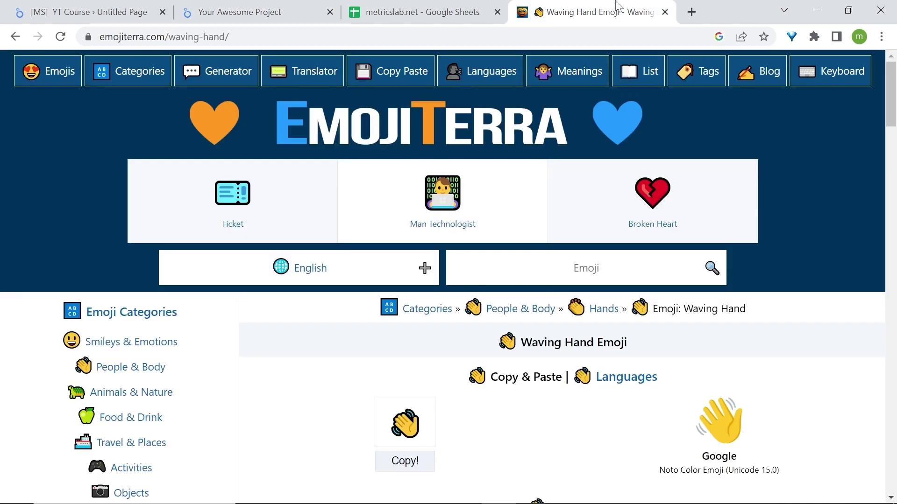
scroll(496, 360, "down", 3)
left_click(405, 326)
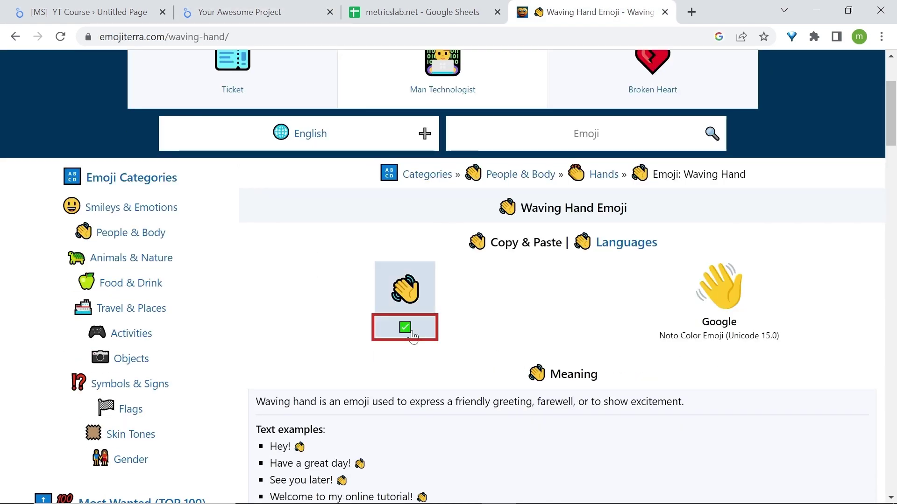
left_click(239, 12)
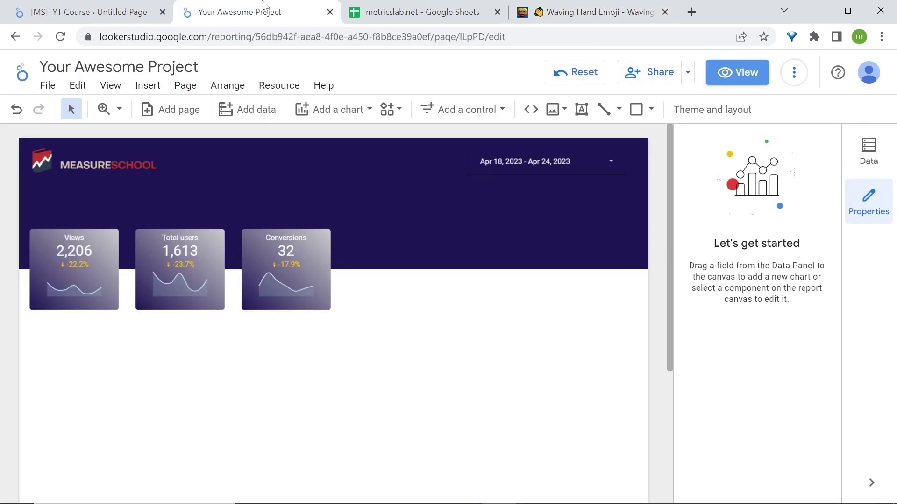
Draw a greeting text box in the banner and make its text white, 20px and bold.
left_click(581, 109)
left_click_drag(365, 191, 575, 218)
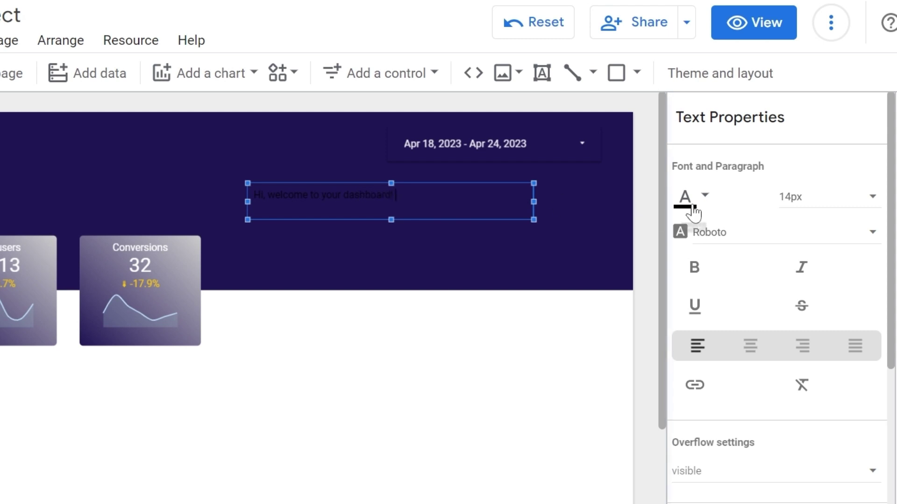
key("ctrl+a")
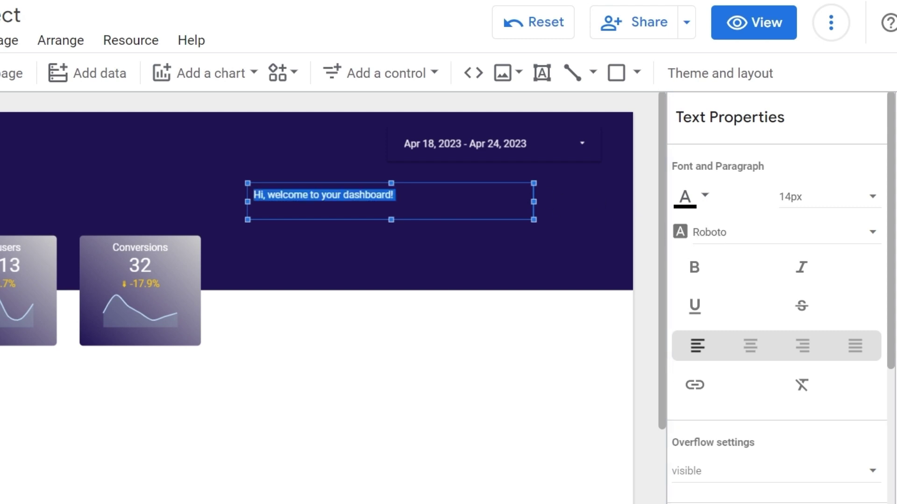
left_click(704, 196)
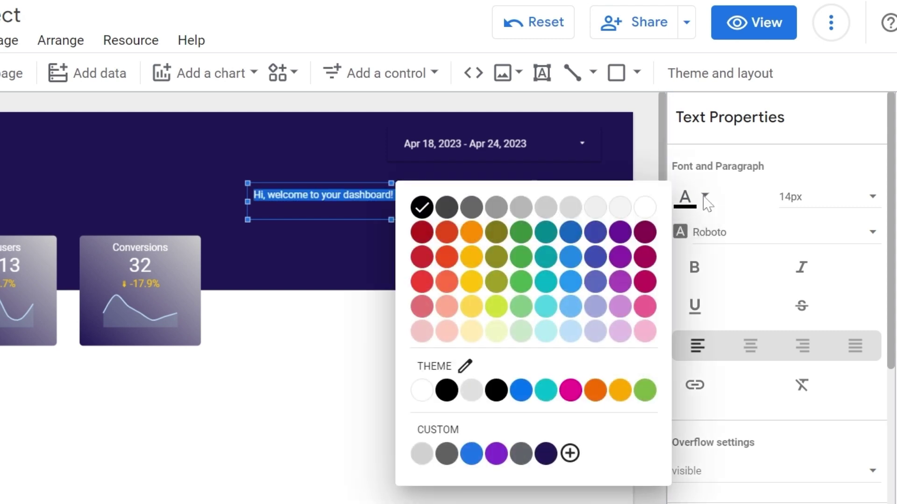
left_click(645, 208)
left_click(792, 198)
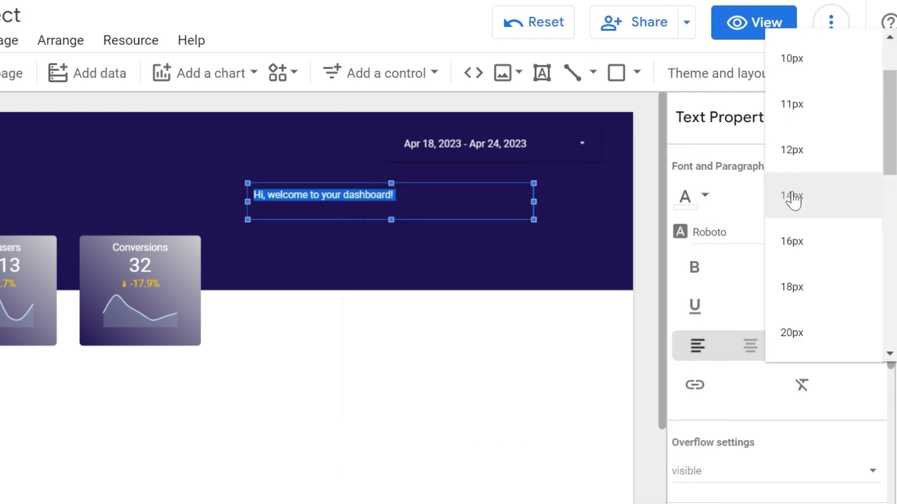
scroll(794, 201, "down", 2)
left_click(808, 242)
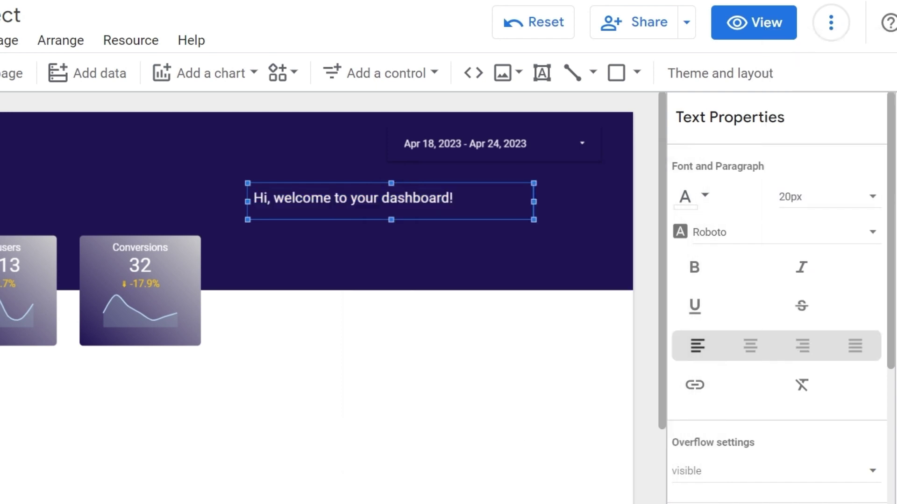
left_click(696, 268)
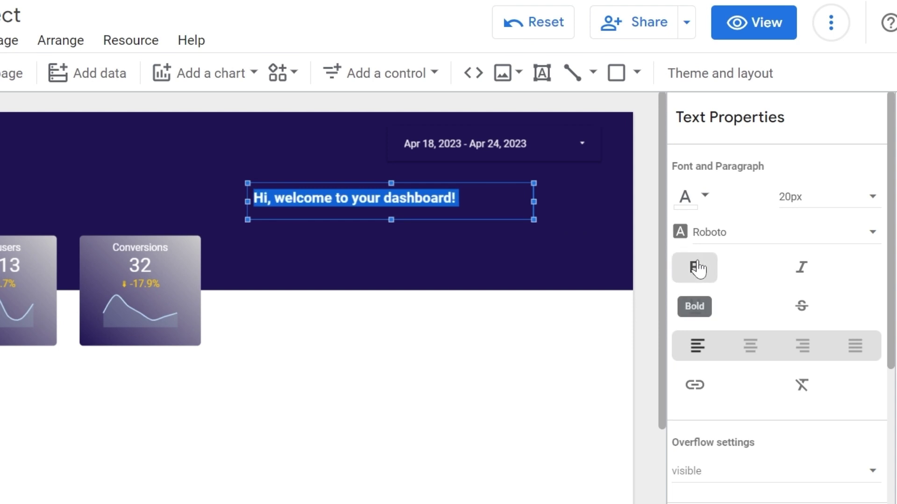
Paste the waving-hand emoji after the greeting and enlarge the text to 24px.
left_click(462, 196)
key("ctrl+v")
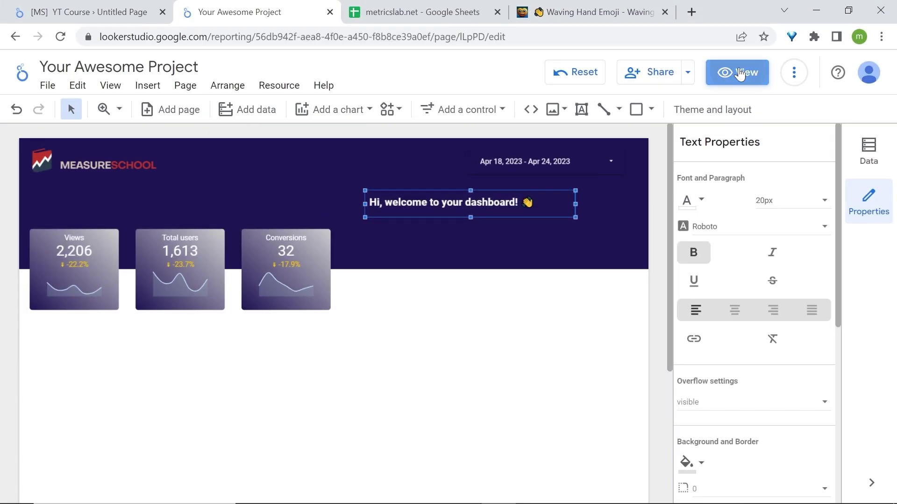
left_click(753, 23)
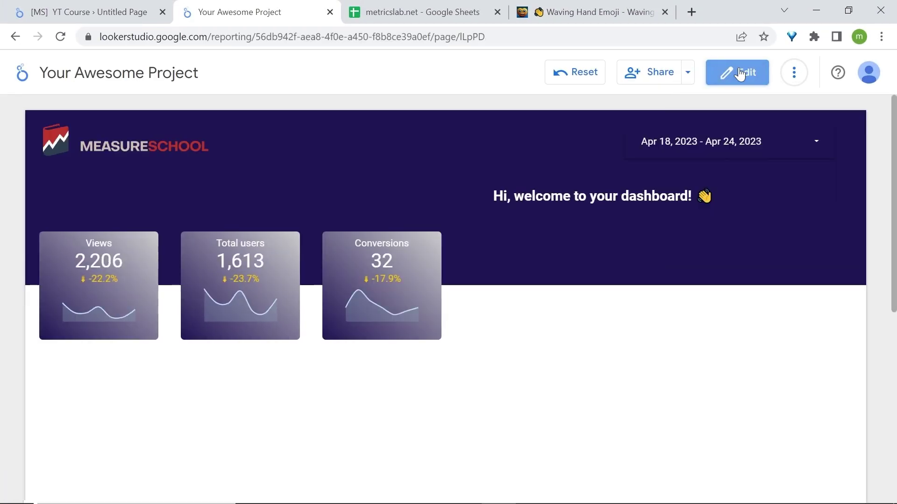
left_click(740, 73)
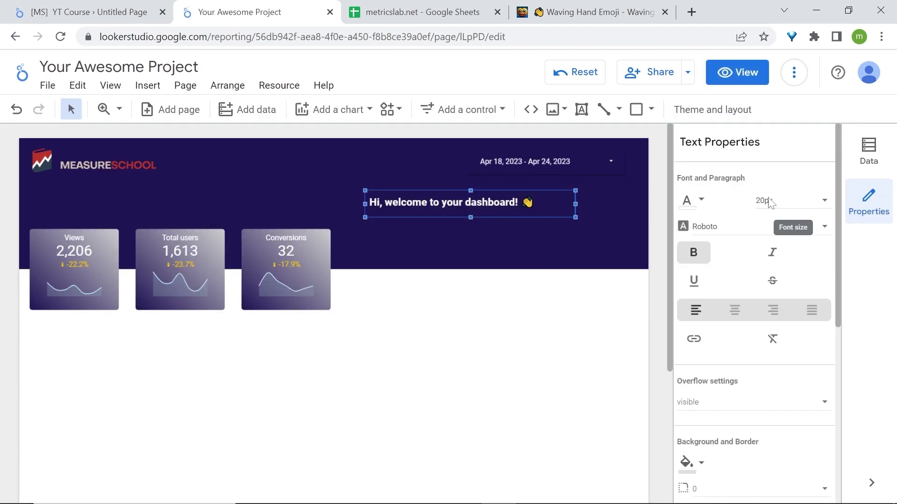
left_click(770, 204)
left_click(771, 235)
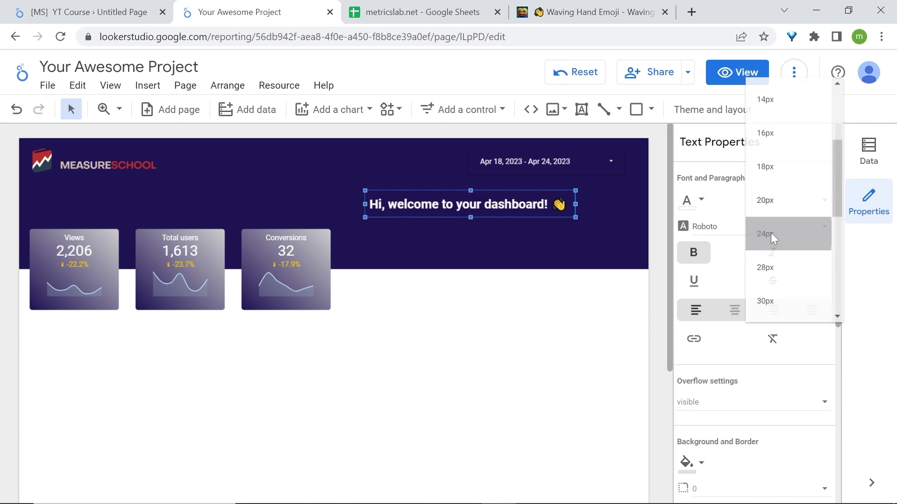
left_click(744, 74)
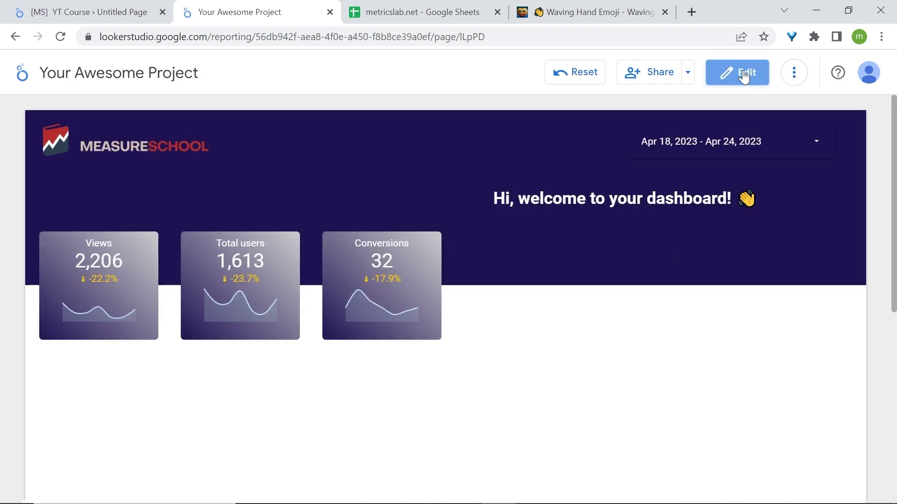
left_click(744, 74)
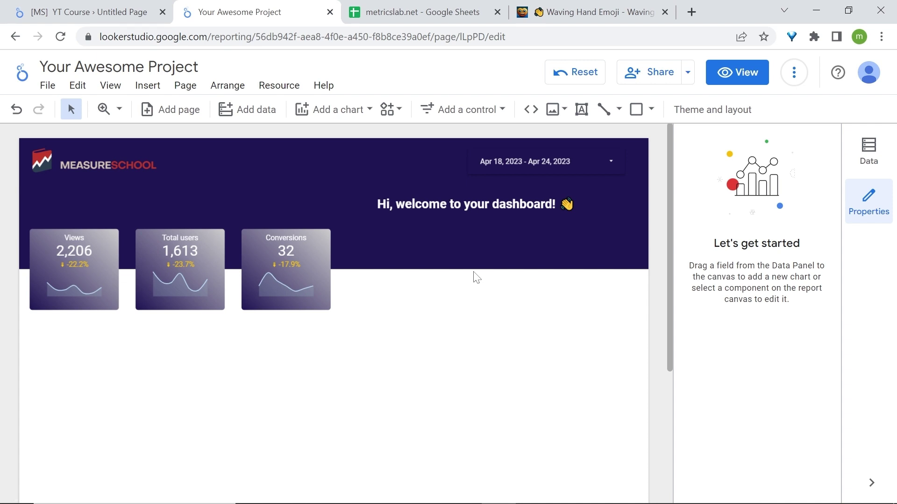
Add a button to the banner labelled 'Get link'.
left_click(478, 111)
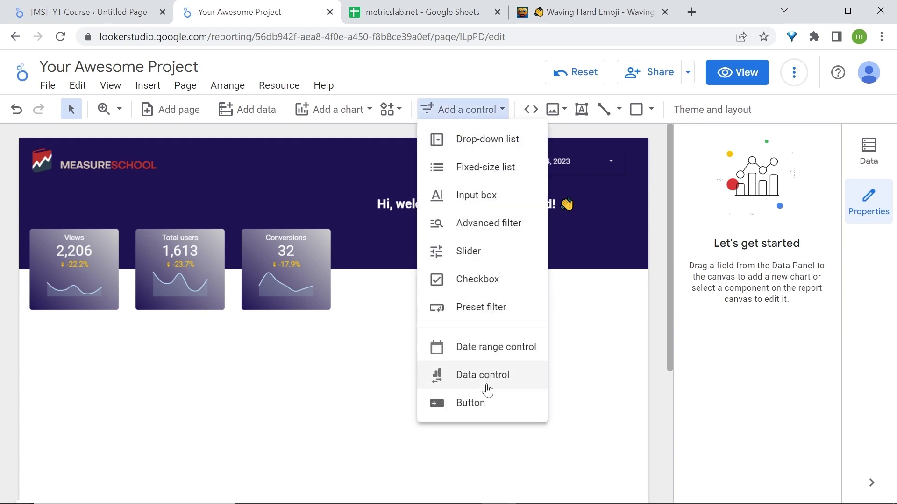
left_click(504, 409)
left_click(415, 247)
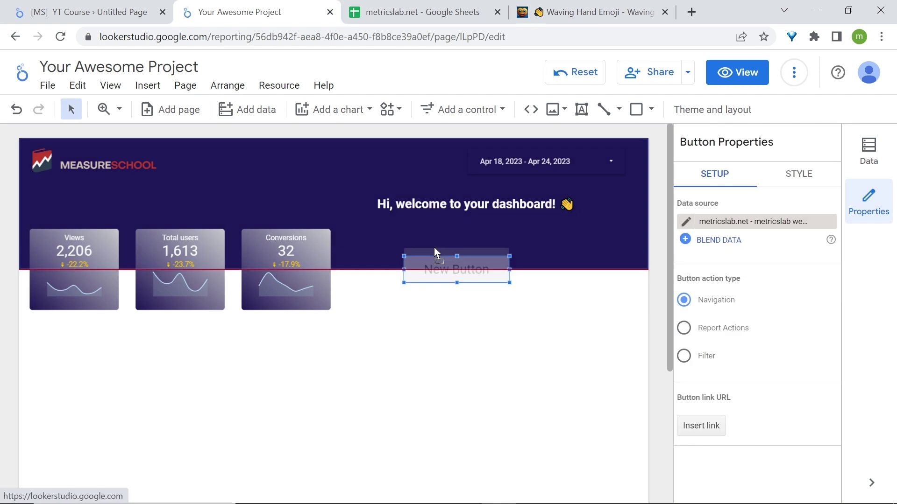
double_click(503, 253)
key("BackSpace")
key("BackSpace")
key("BackSpace")
key("BackSpace")
key("BackSpace")
key("BackSpace")
key("BackSpace")
key("BackSpace")
key("BackSpace")
key("BackSpace")
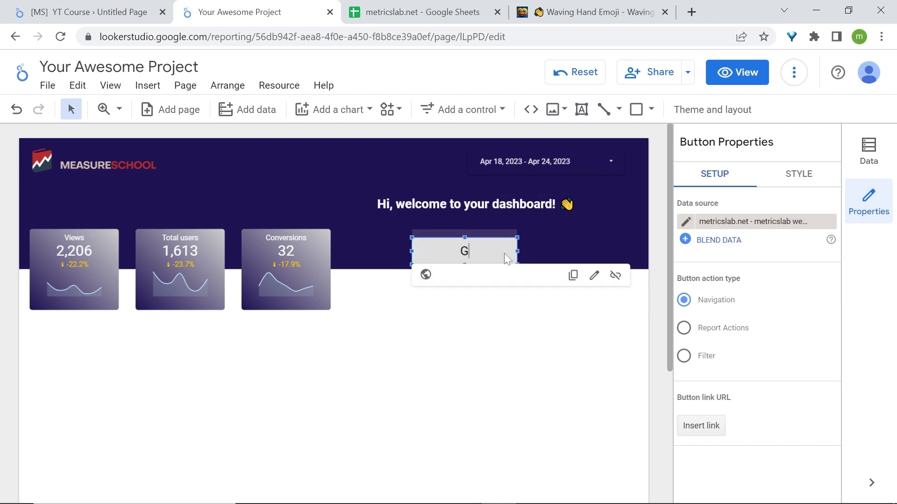
type("Get link")
left_click(799, 181)
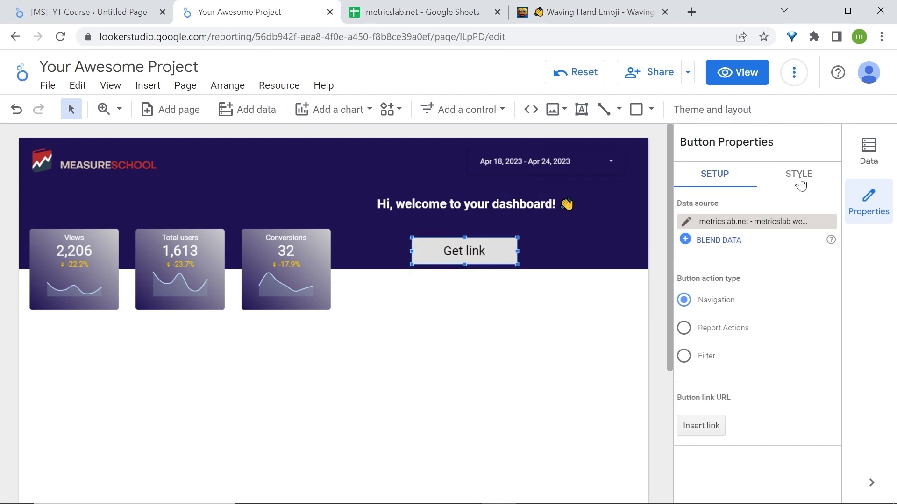
Make the button text white with a navy background at 70% opacity.
left_click(800, 182)
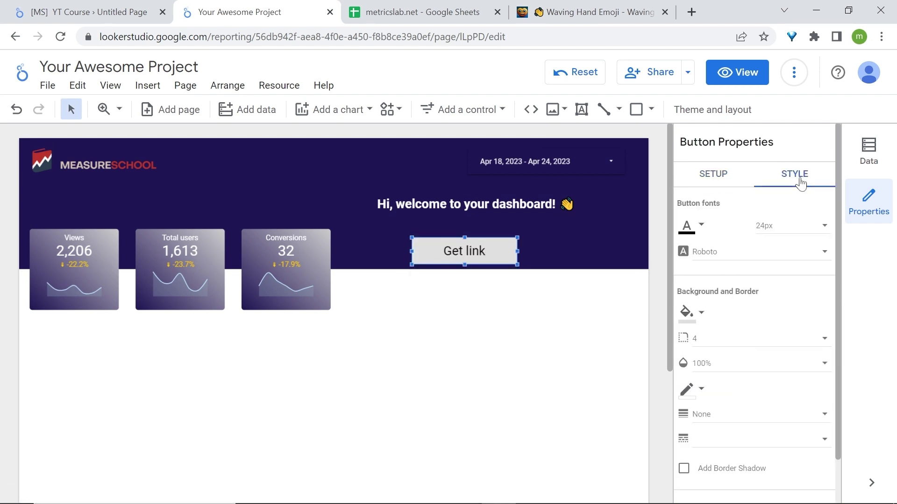
left_click(685, 232)
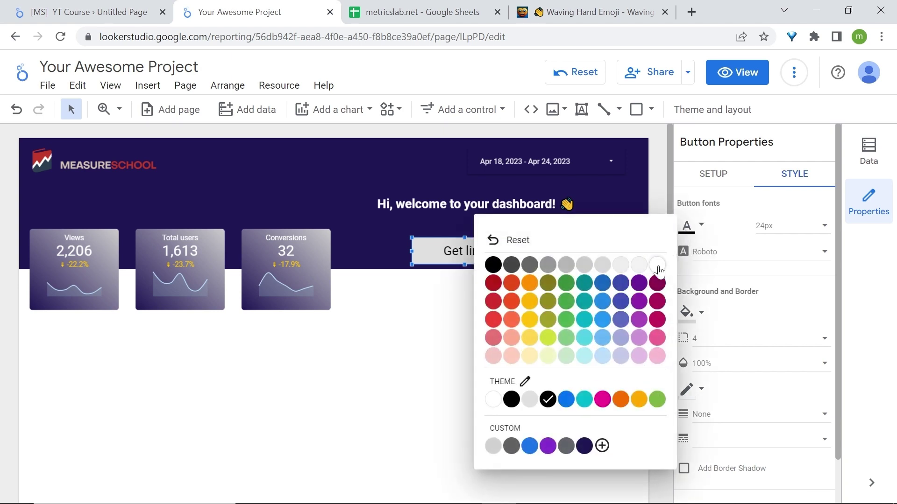
left_click(656, 263)
left_click(687, 262)
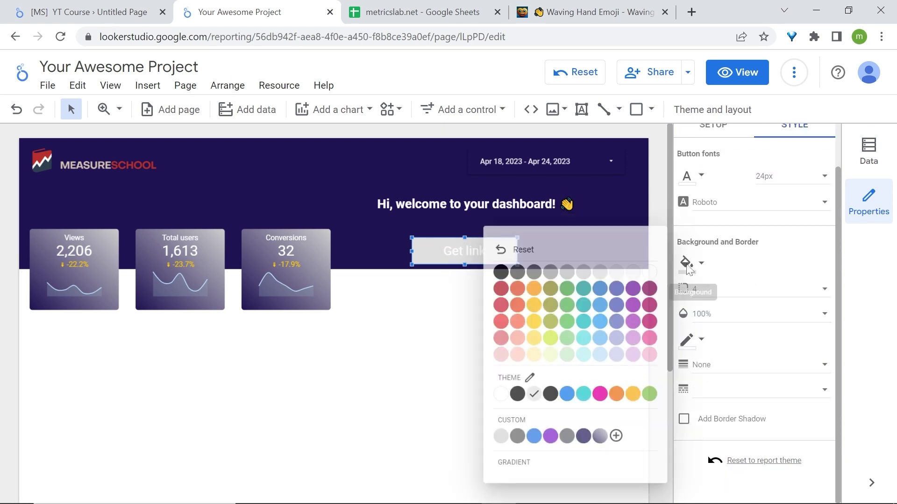
left_click(584, 446)
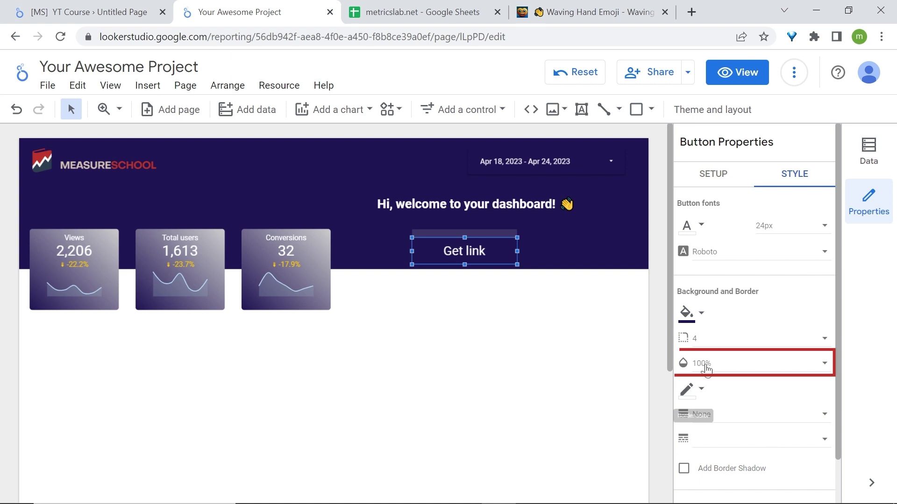
left_click(727, 369)
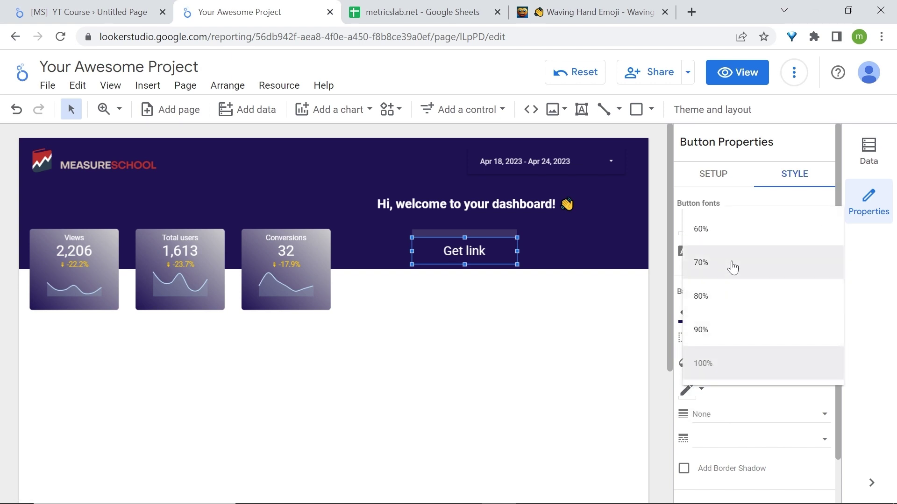
left_click(732, 267)
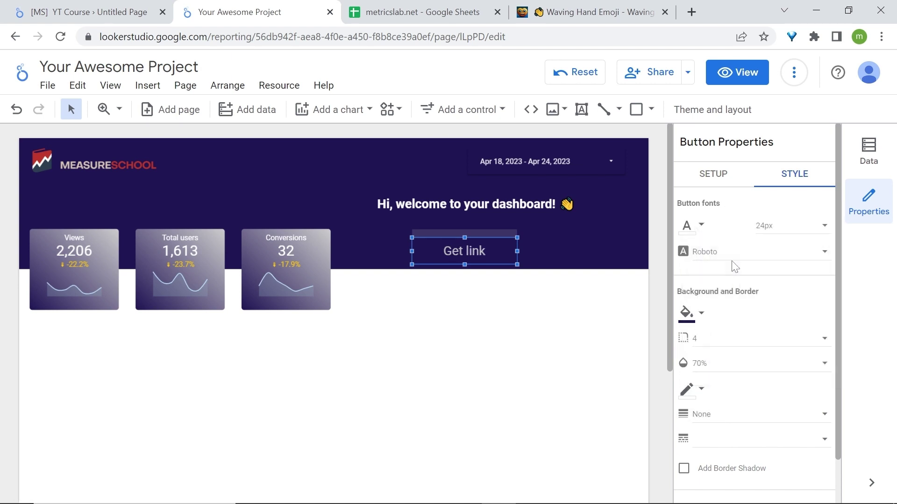
Give the button a 2px grey border and 18px text, then shrink it to fit.
left_click(691, 391)
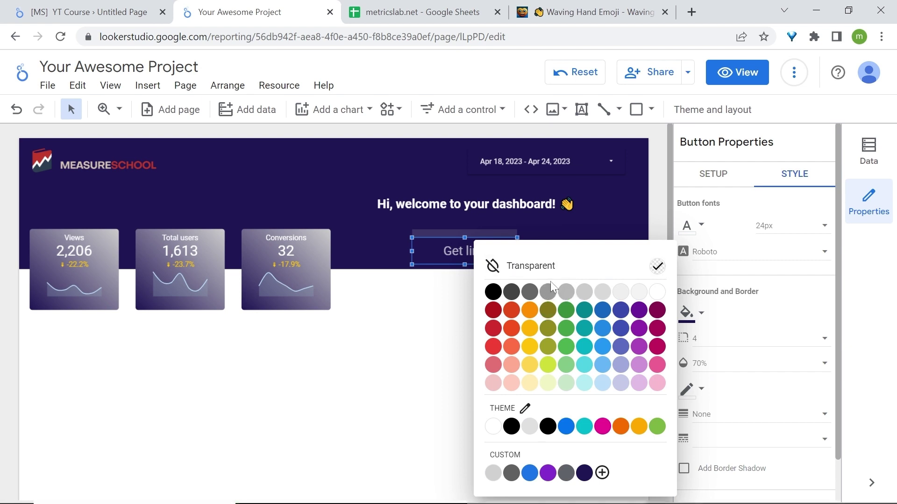
left_click(548, 293)
scroll(701, 369, "down", 1)
left_click(711, 369)
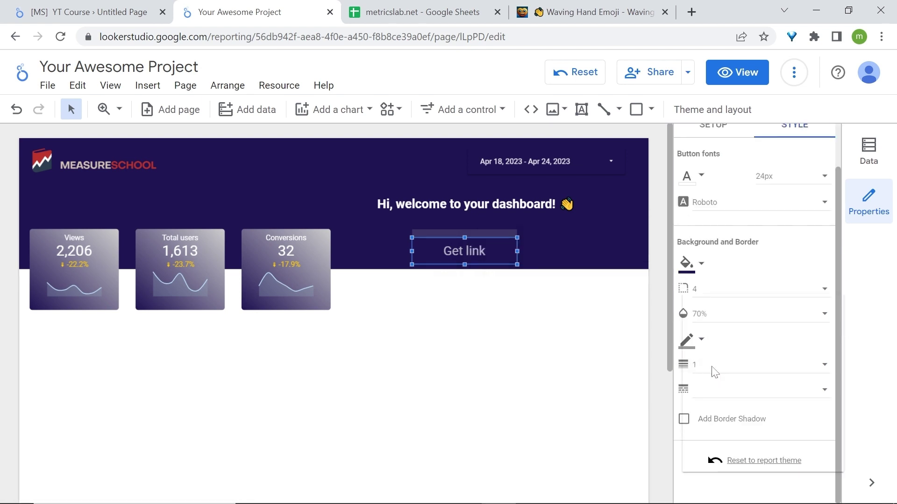
left_click(750, 376)
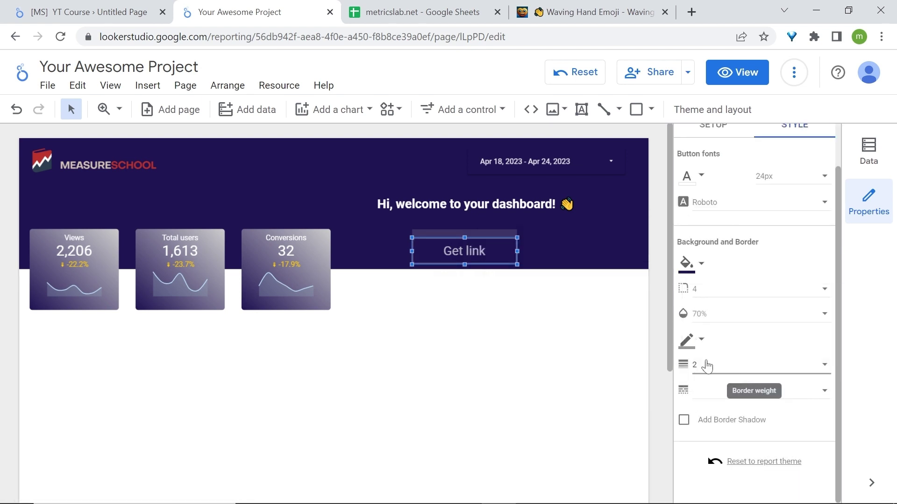
left_click(774, 176)
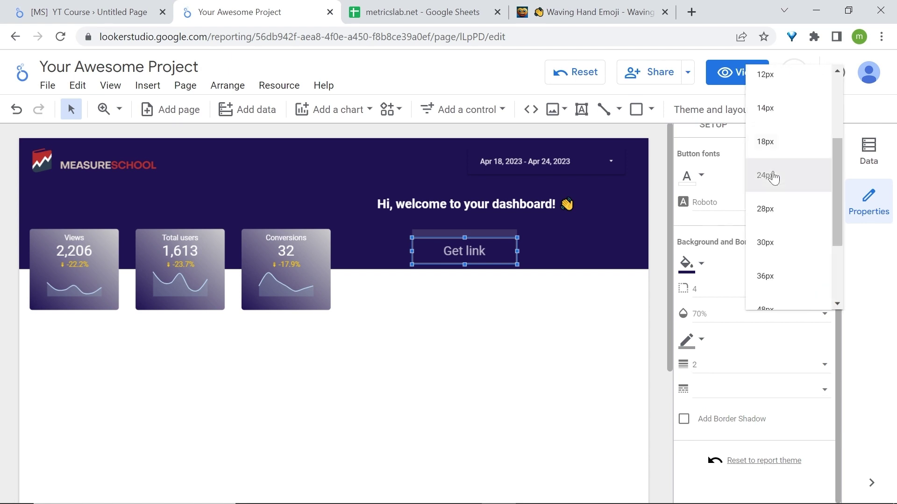
left_click(777, 140)
left_click_drag(515, 244, 481, 239)
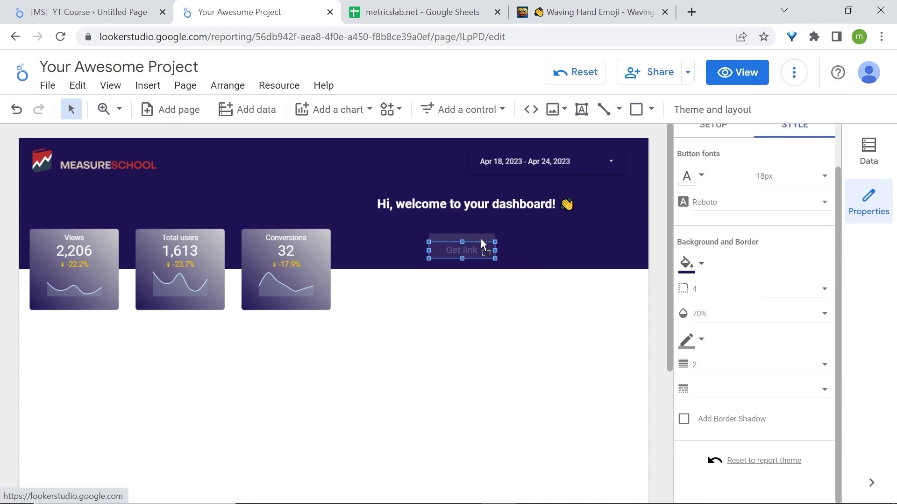
left_click(731, 74)
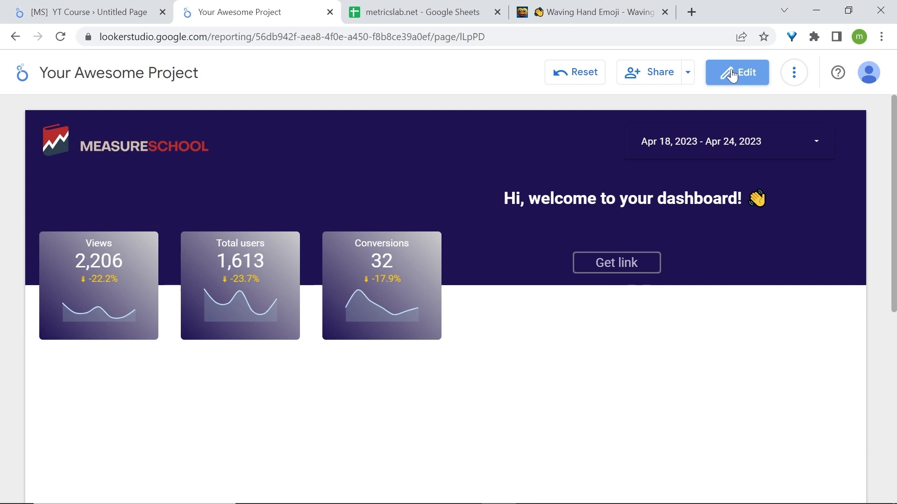
left_click(731, 74)
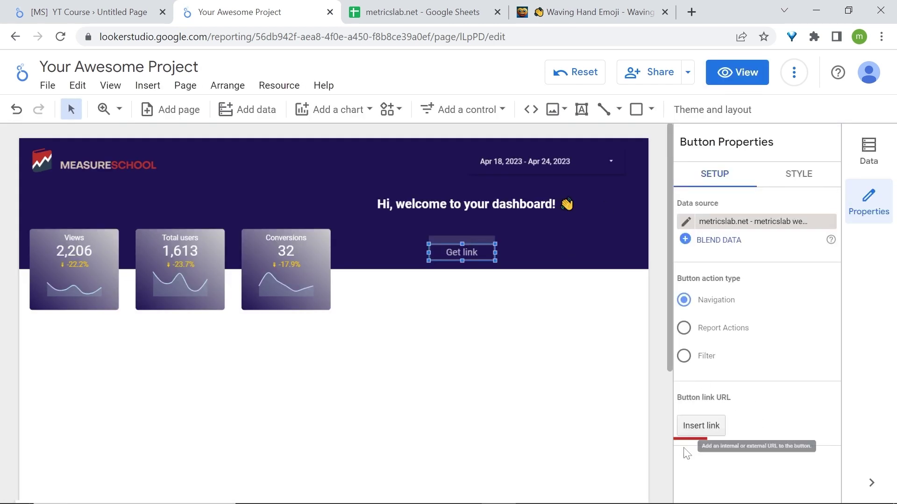
left_click(694, 432)
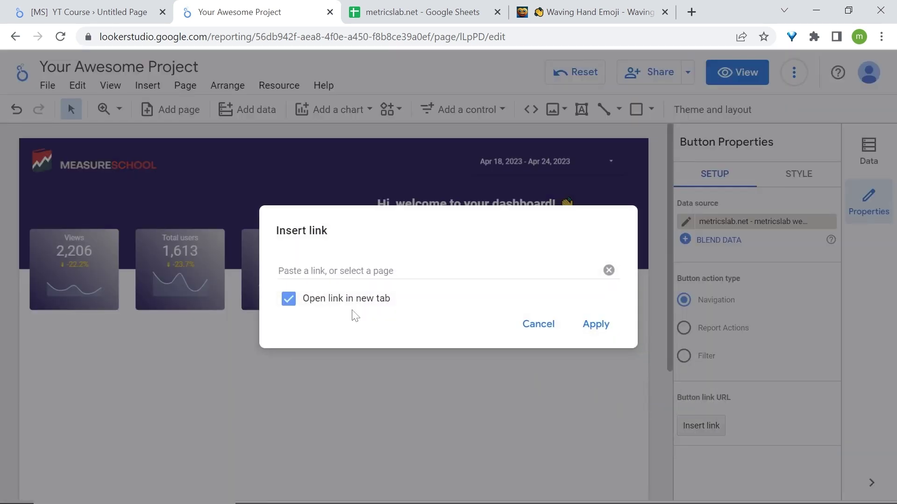
left_click(355, 272)
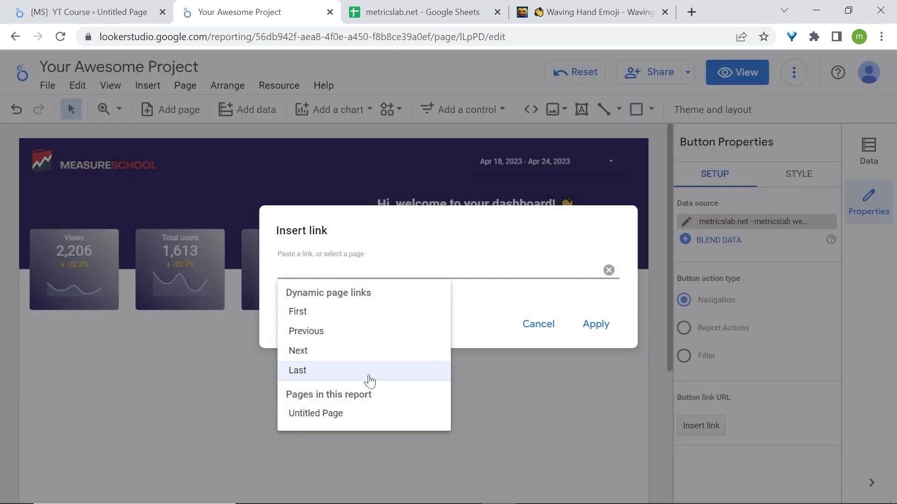
left_click(538, 324)
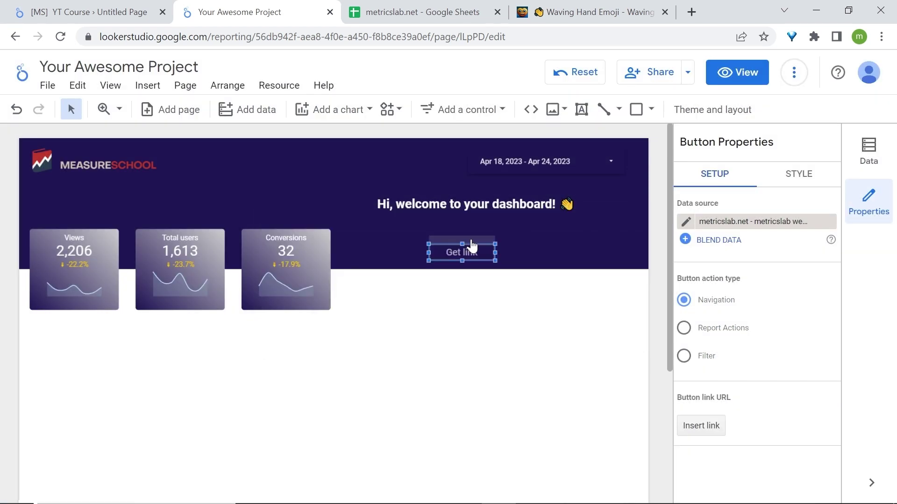
key("ctrl+d")
Place the button copy right of Get link and set its action to Download report.
left_click_drag(472, 252, 554, 236)
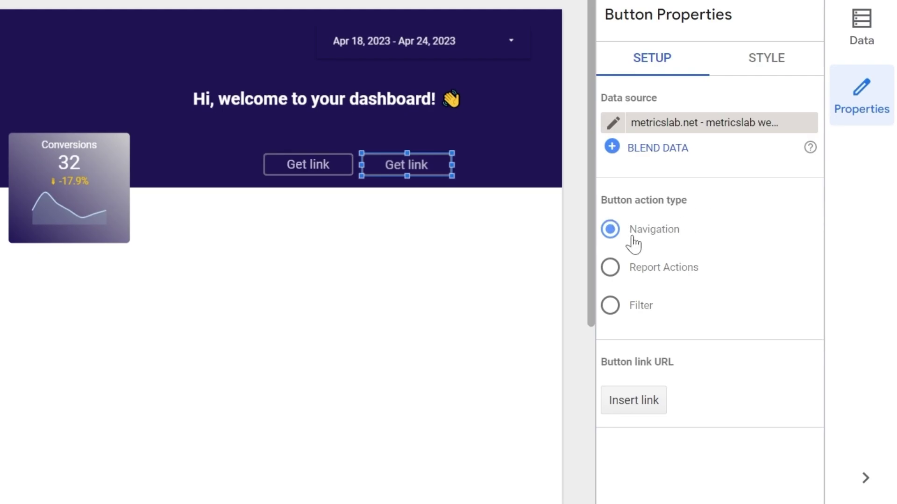
left_click(613, 273)
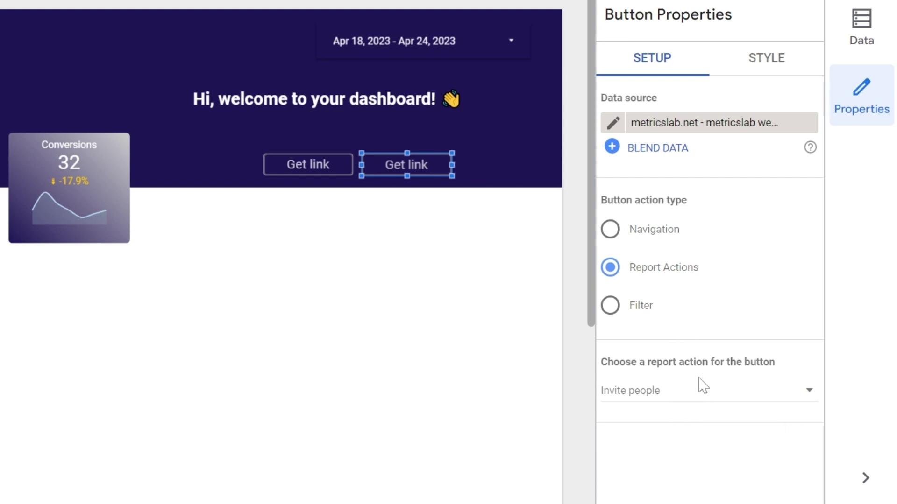
left_click(783, 392)
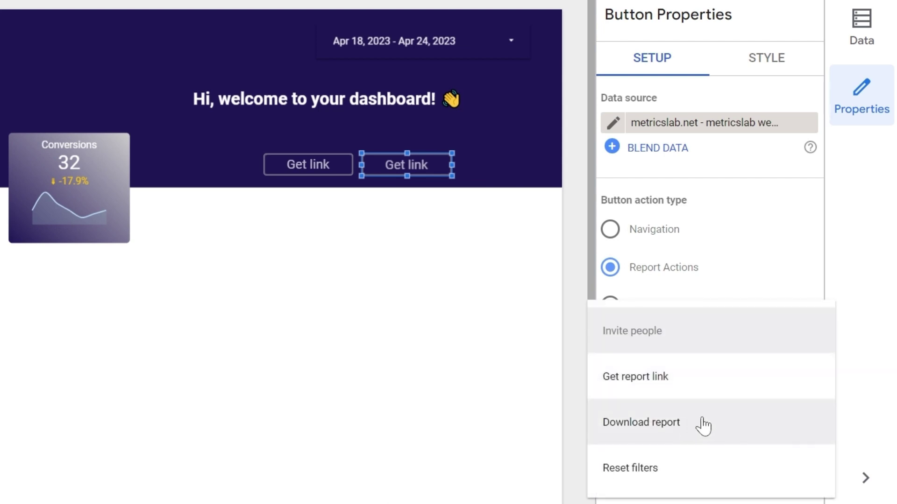
left_click(703, 423)
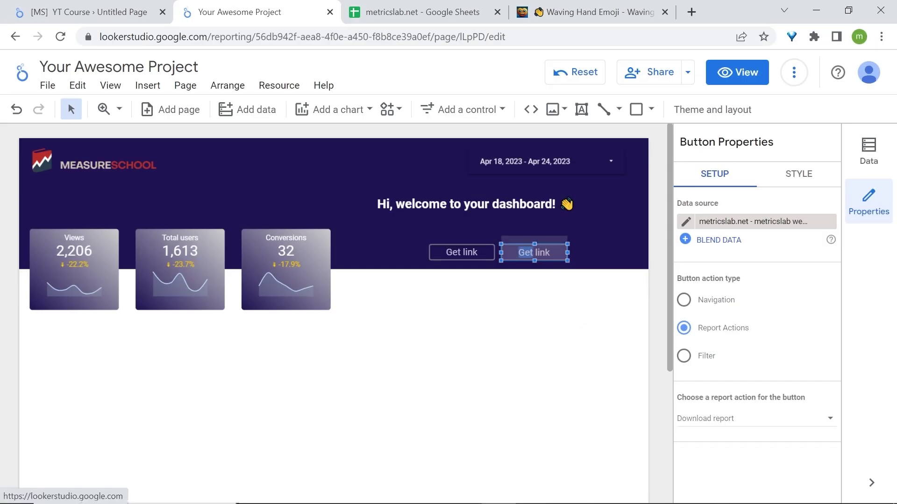
Test the Download button's PDF export in View mode, then cancel it.
left_click(725, 73)
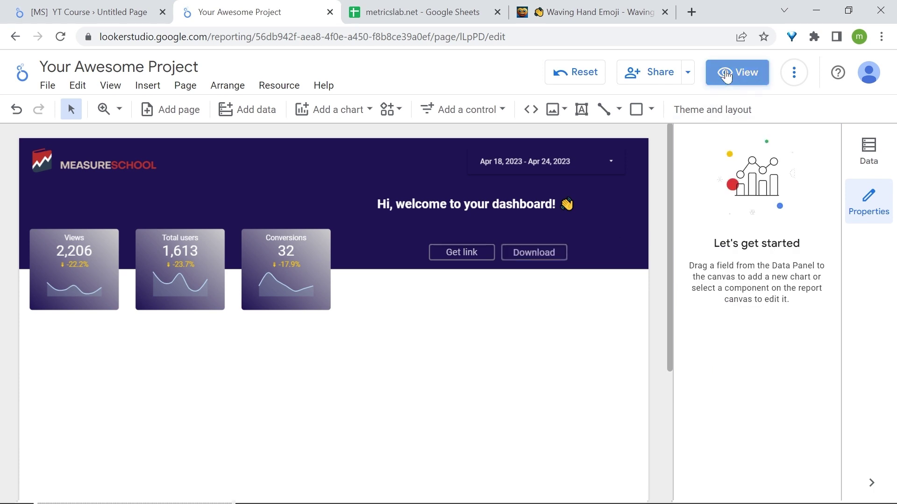
left_click(699, 260)
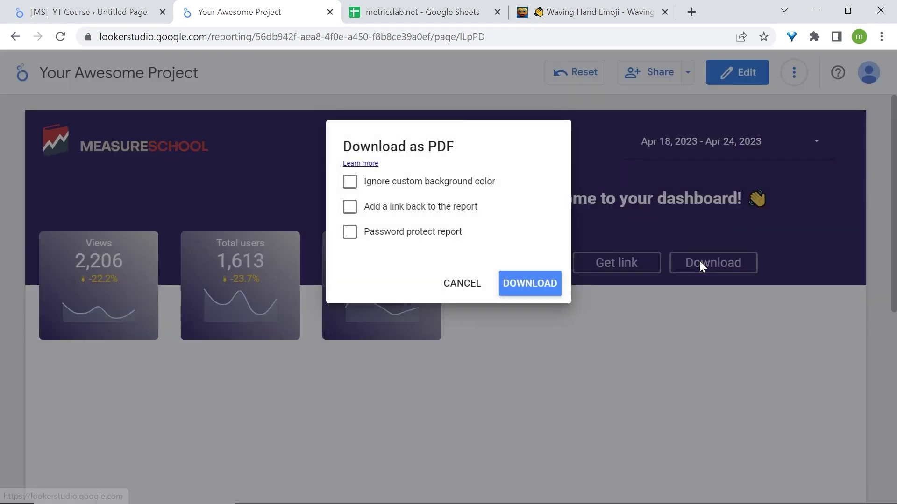
left_click(476, 278)
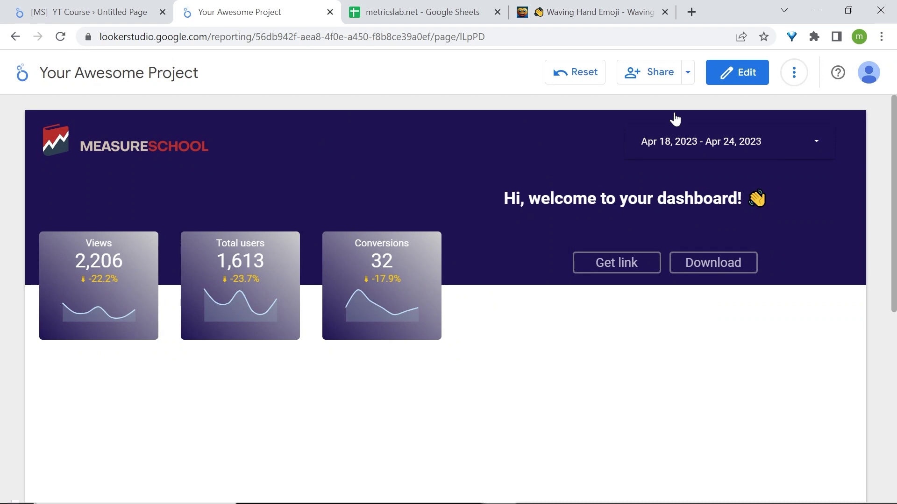
left_click(736, 68)
Place a button copy right of Download, label it Share, and give it the Invite people report action.
left_click_drag(484, 247, 627, 242)
double_click(606, 251)
type("Share")
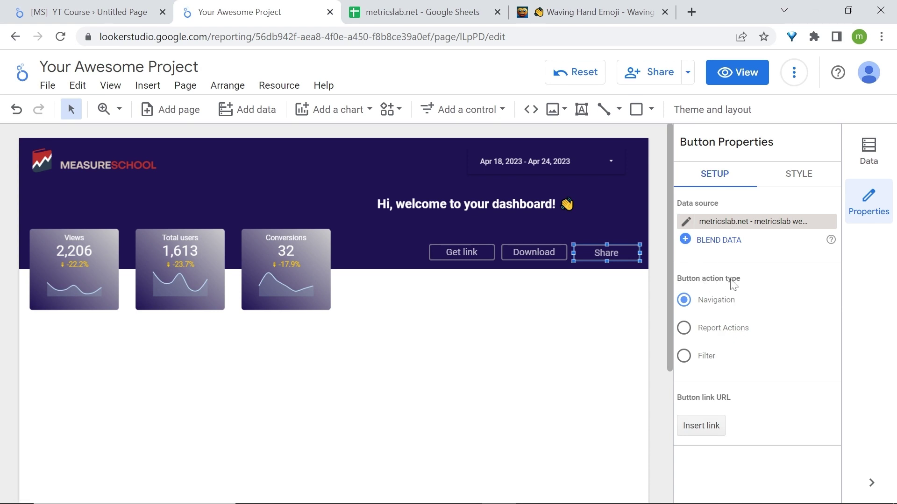
left_click(684, 328)
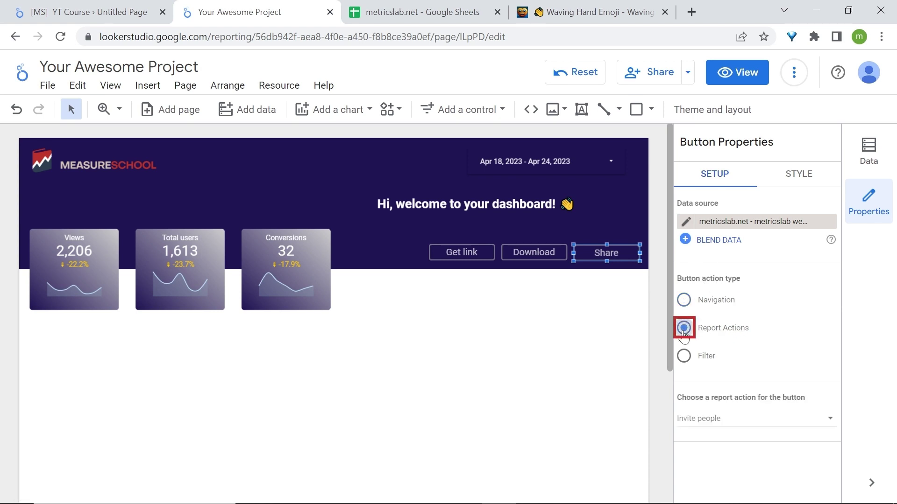
left_click(741, 424)
left_click(743, 373)
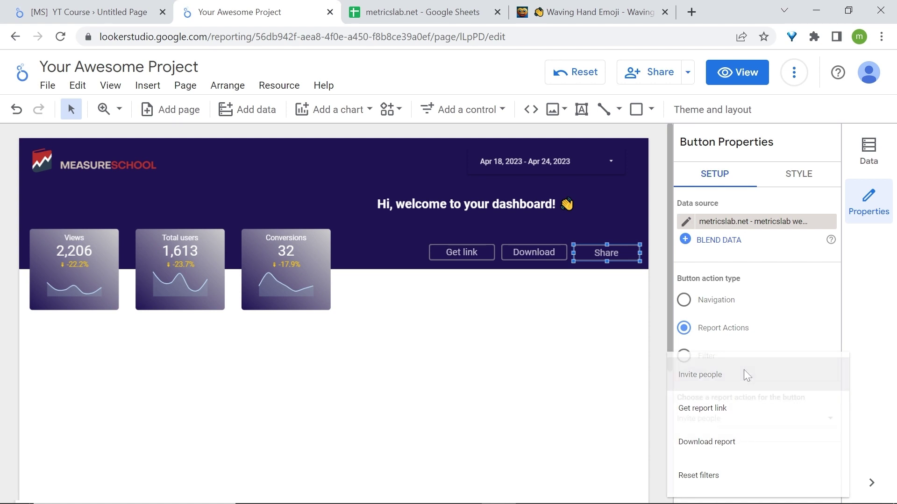
left_click(612, 306)
Test the Share button's sharing dialog in View mode, then return to editing.
left_click(740, 71)
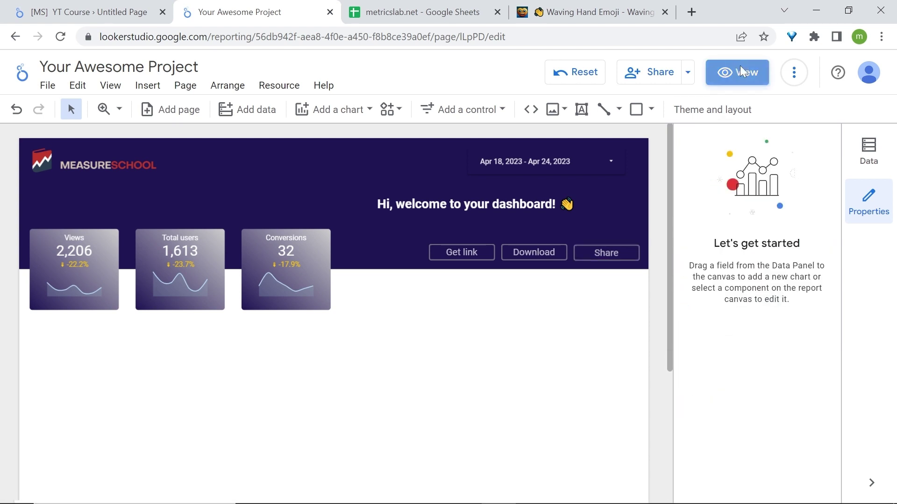
left_click(797, 260)
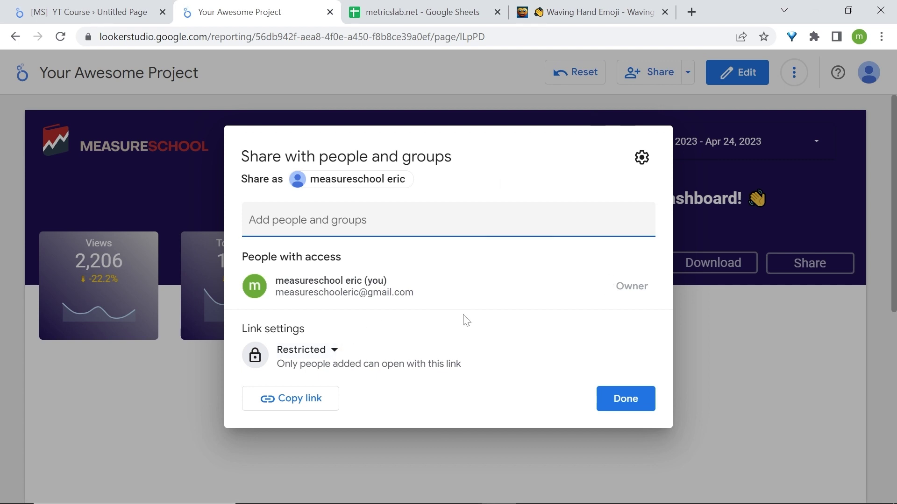
left_click(624, 398)
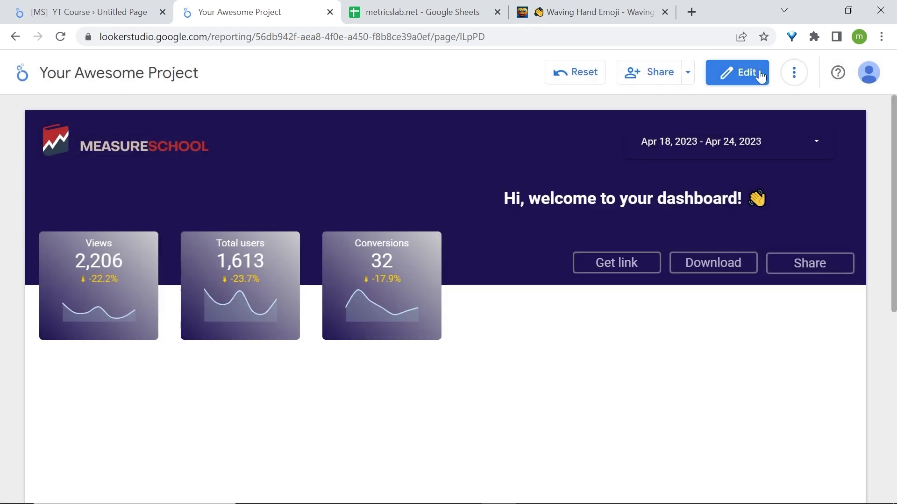
left_click(744, 75)
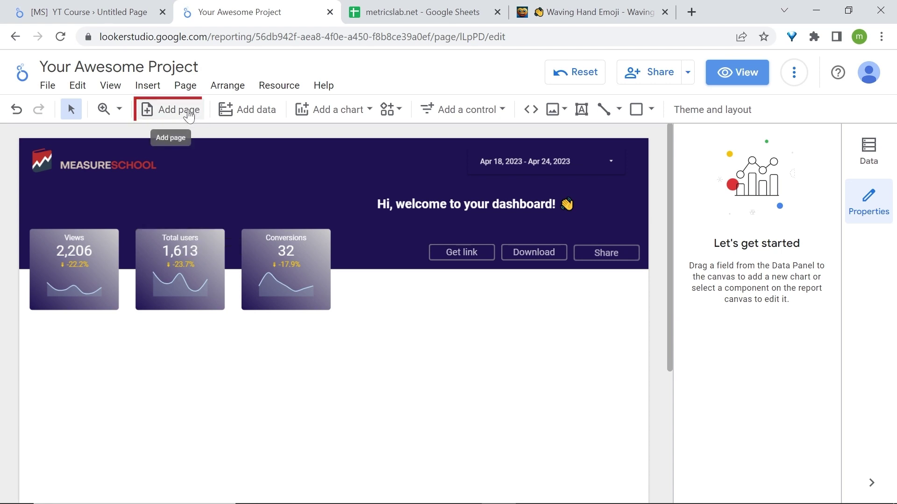
Add a second page and name the two pages Home and Audience.
left_click(195, 111)
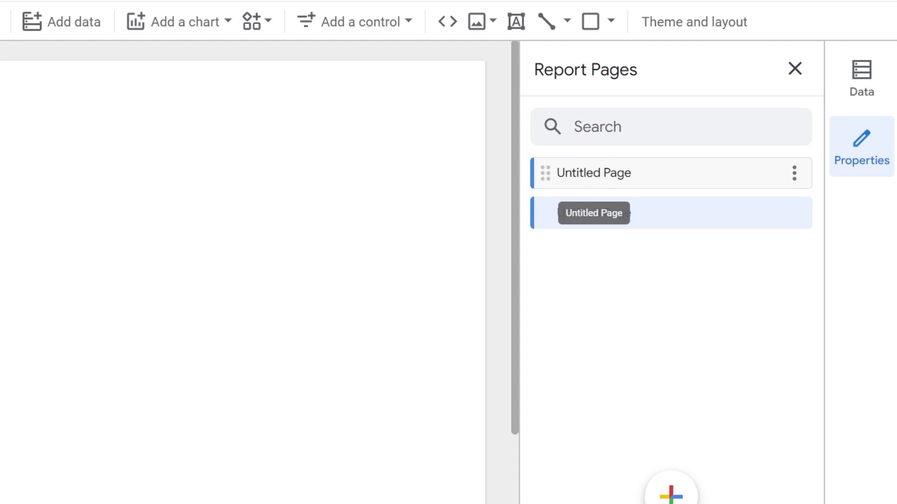
double_click(594, 173)
type("Home")
double_click(594, 213)
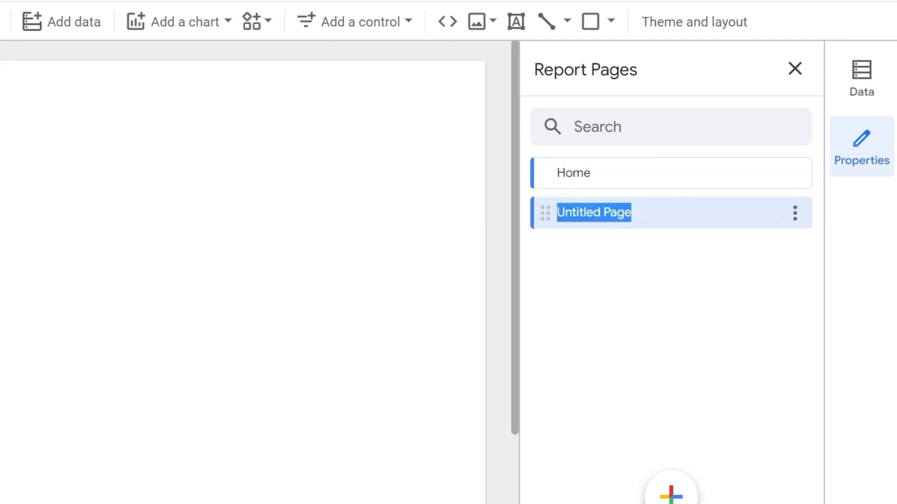
type("Audience")
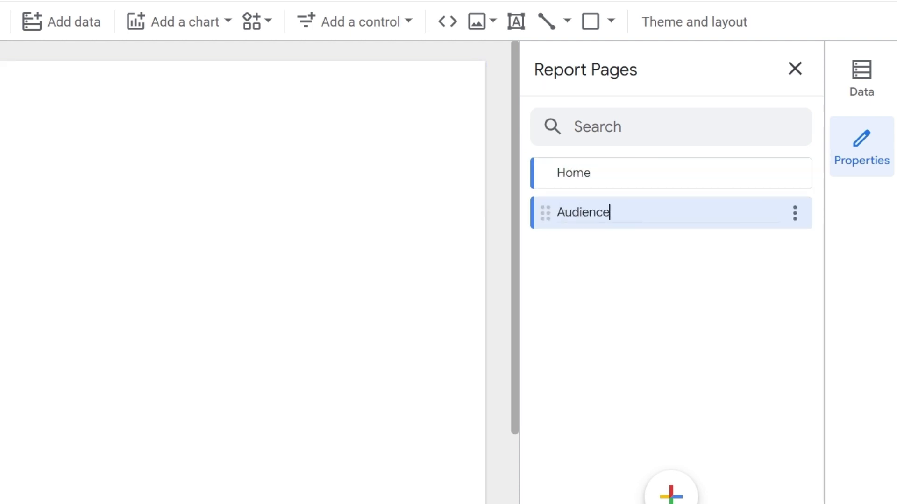
key("Return")
Duplicate the Audience page as 'Contact us' and go back to Home.
left_click(795, 216)
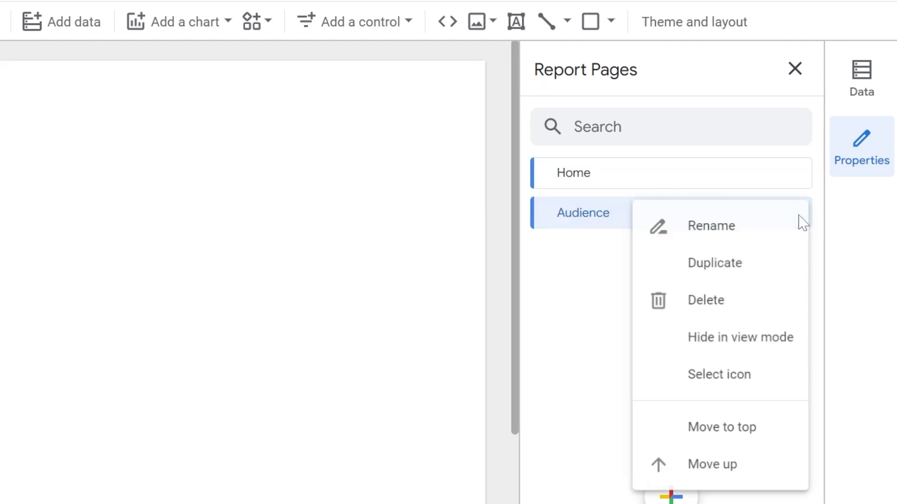
left_click(708, 278)
type("Contact us")
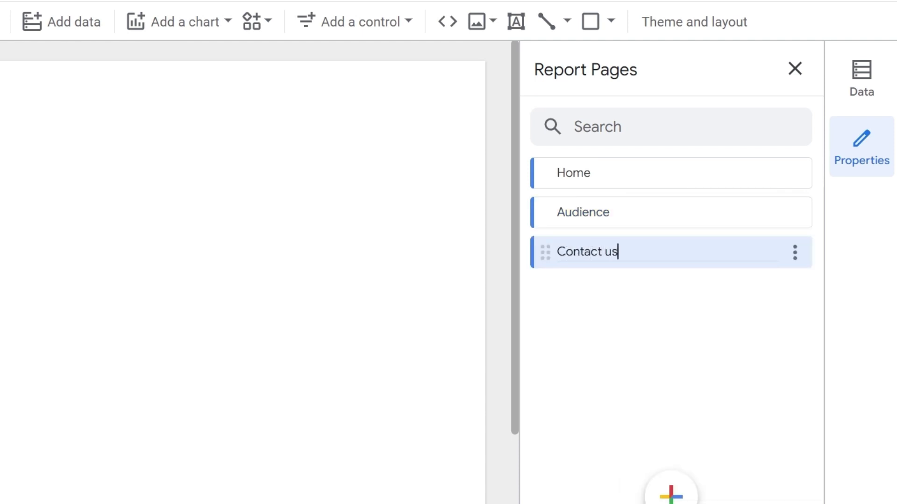
key("Return")
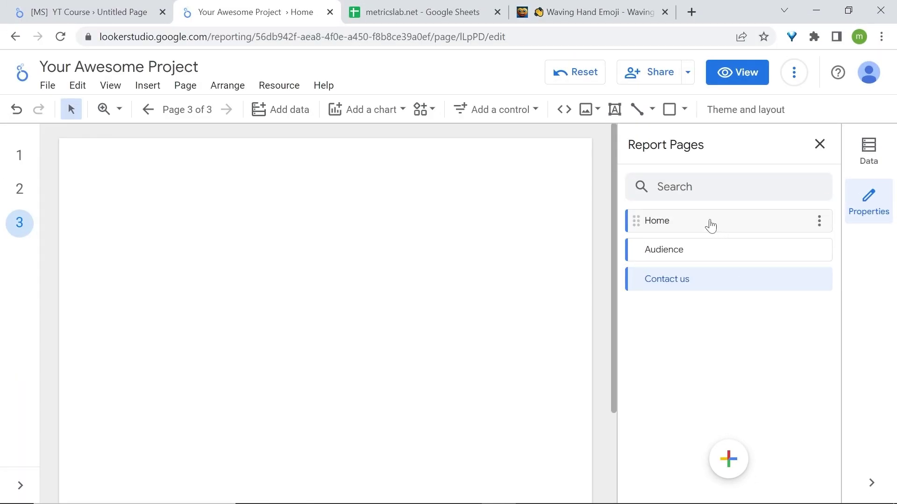
left_click(710, 226)
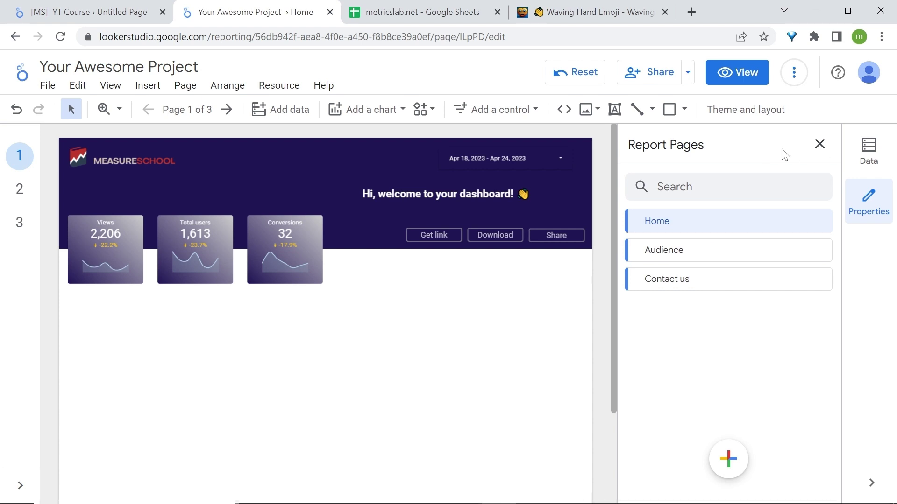
Draw a white-text HOME box in the banner left of the date range and narrow it to fit the word.
left_click(820, 145)
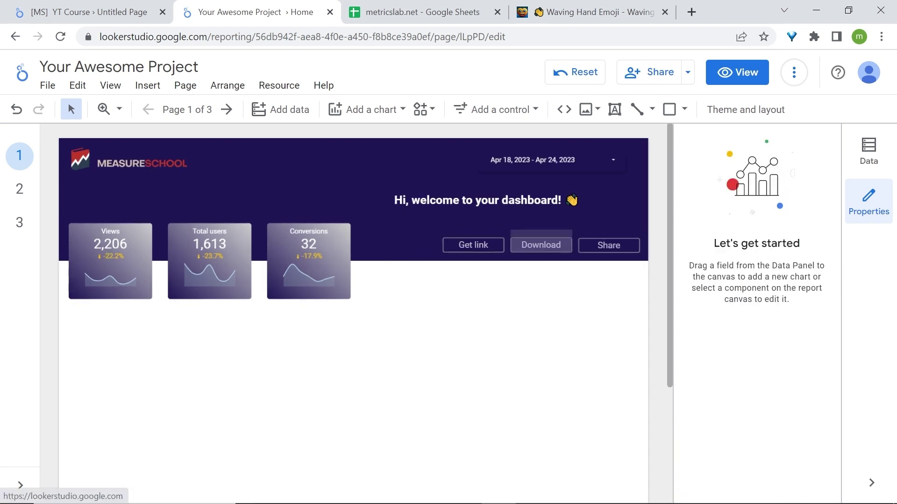
left_click(614, 110)
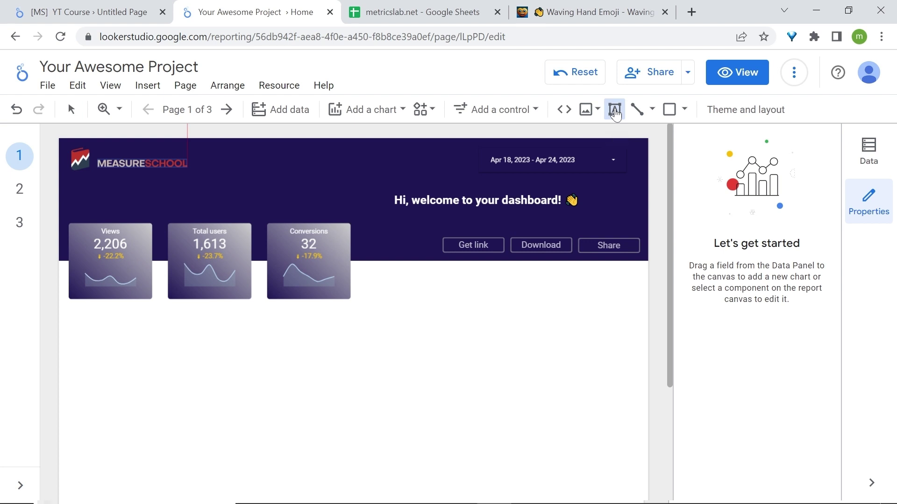
left_click_drag(481, 148, 284, 172)
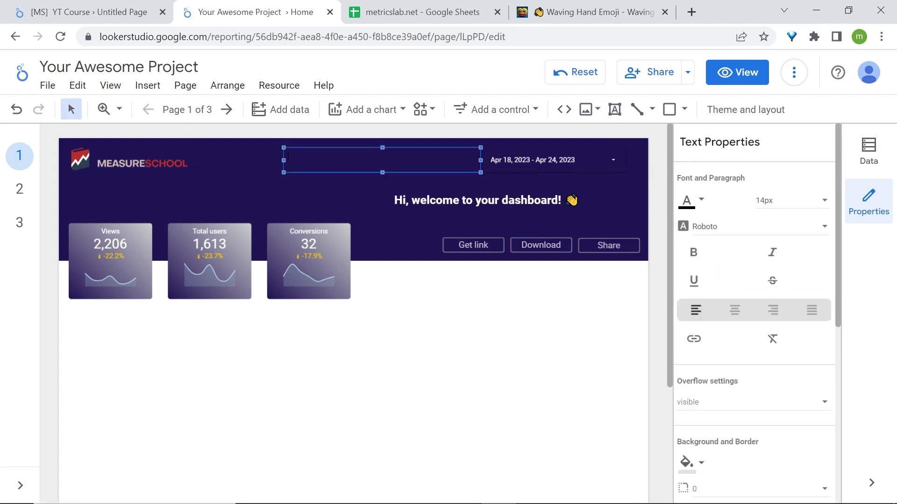
left_click(695, 202)
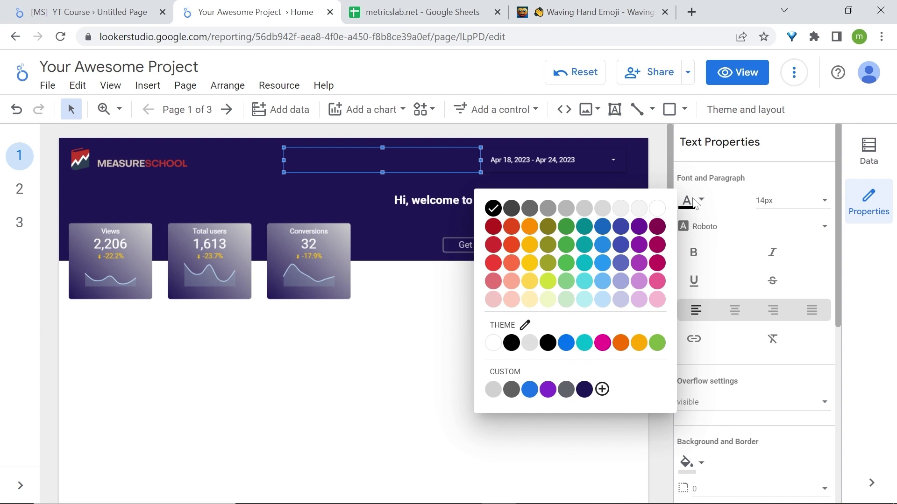
left_click(658, 205)
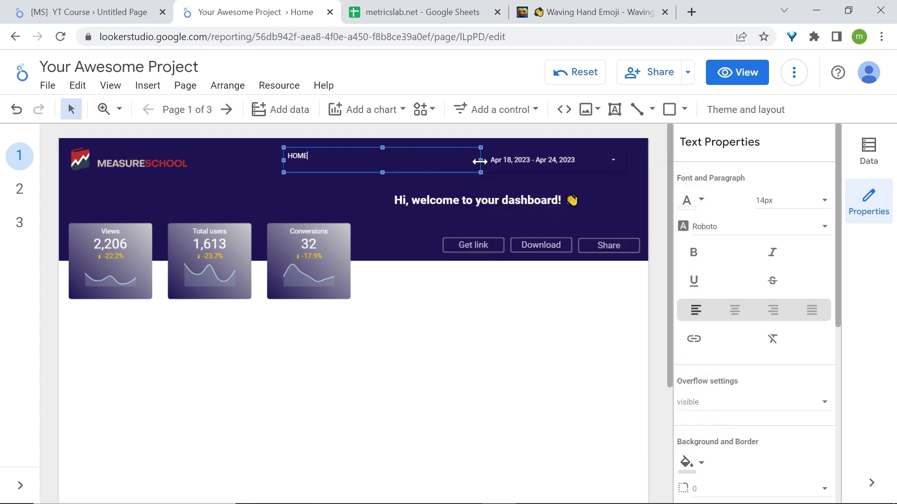
left_click_drag(479, 161, 334, 145)
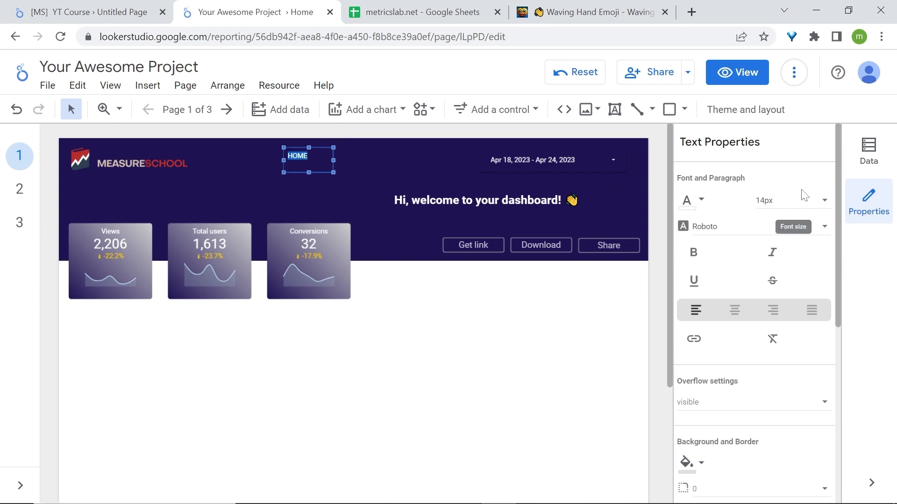
scroll(740, 324, "down", 1)
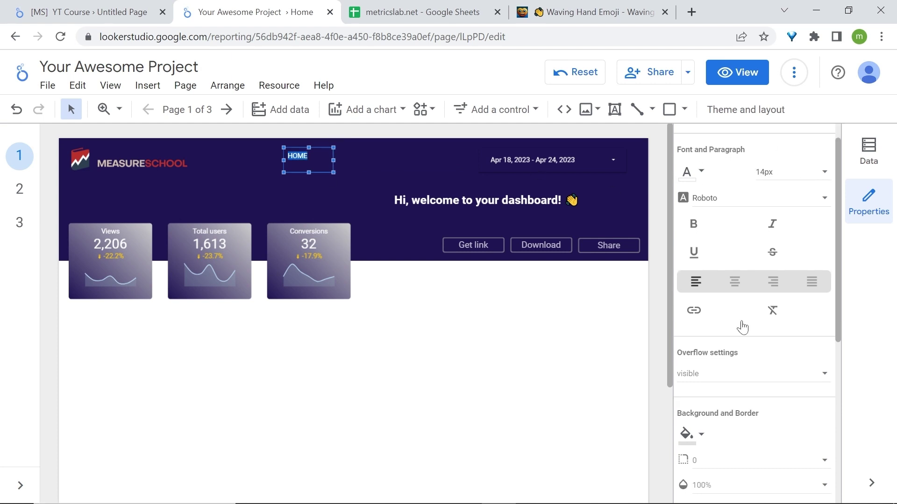
Link the HOME text to the report's Home page.
left_click(694, 310)
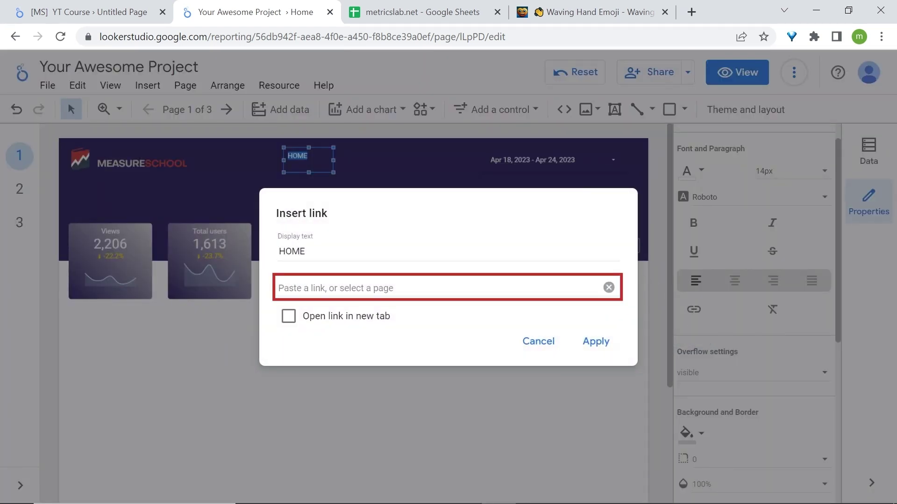
left_click(327, 287)
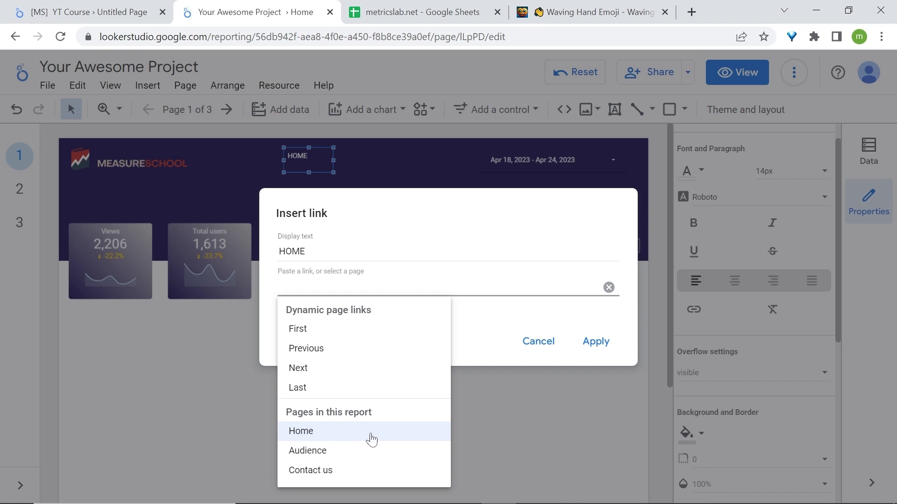
left_click(344, 438)
left_click(580, 341)
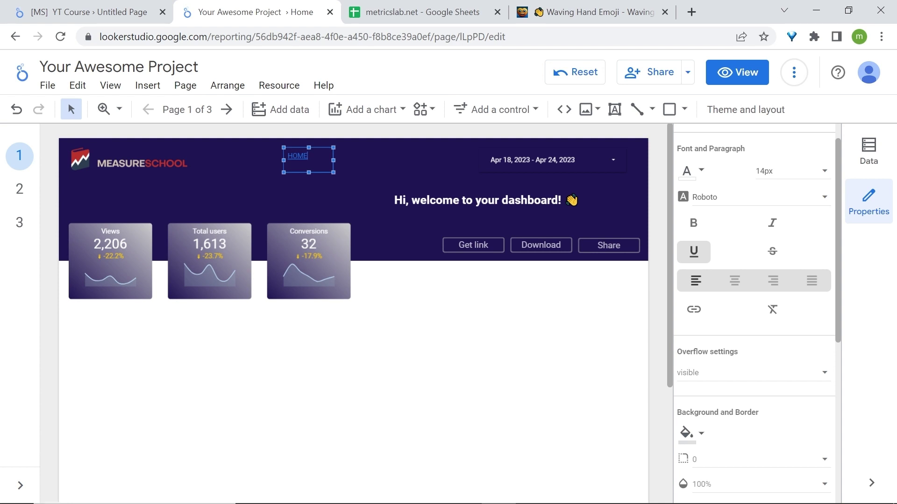
Recolour the HOME text, trying purple and lilac before settling on white.
key("ctrl+a")
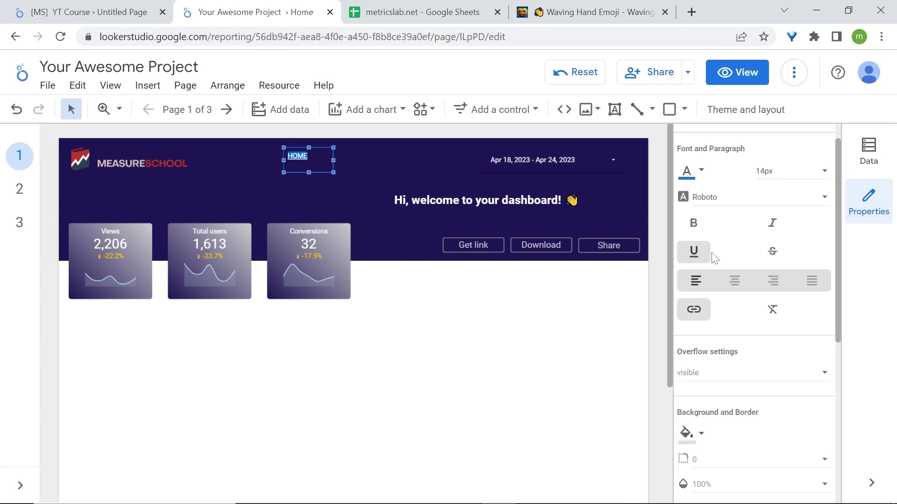
left_click(687, 173)
left_click(651, 177)
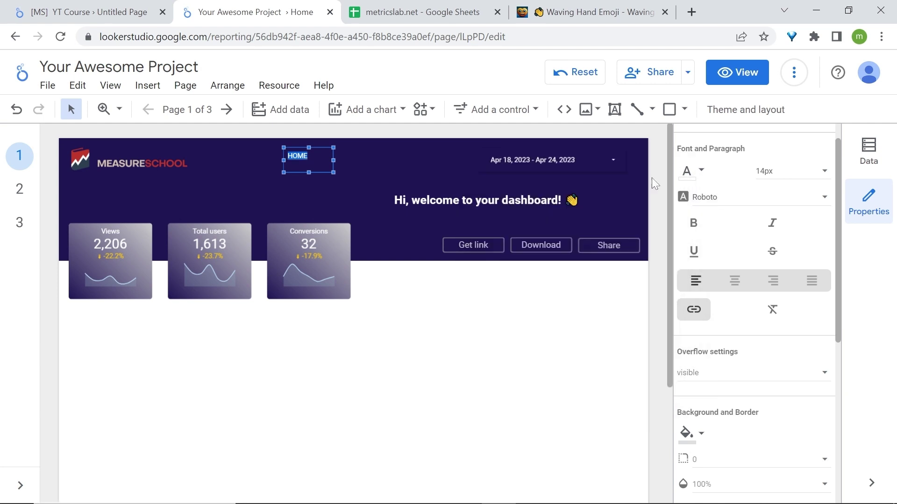
left_click(513, 224)
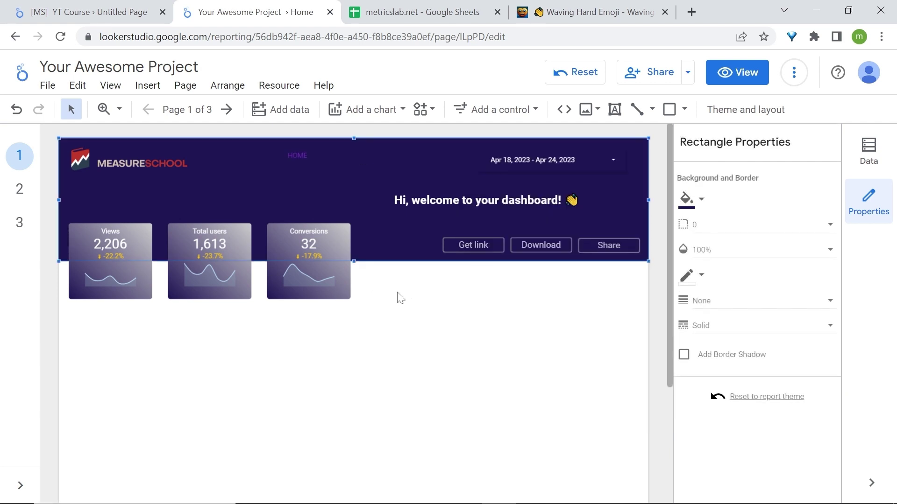
left_click(304, 163)
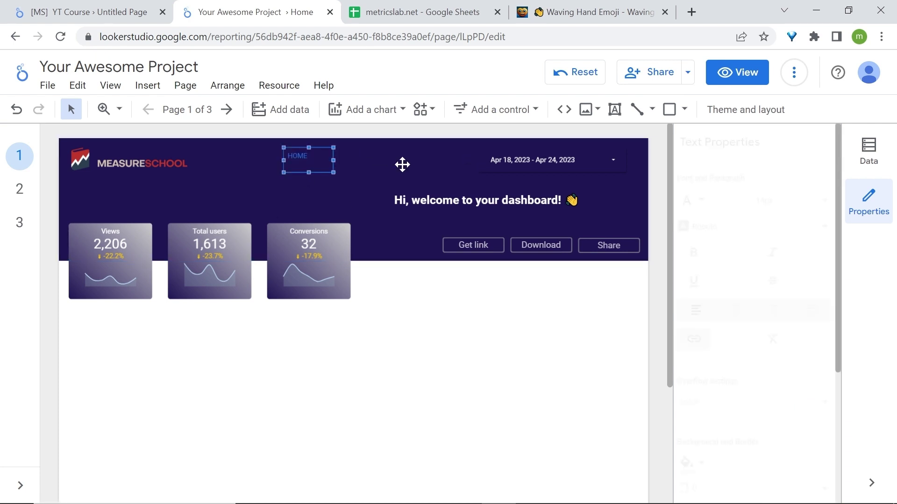
left_click(696, 201)
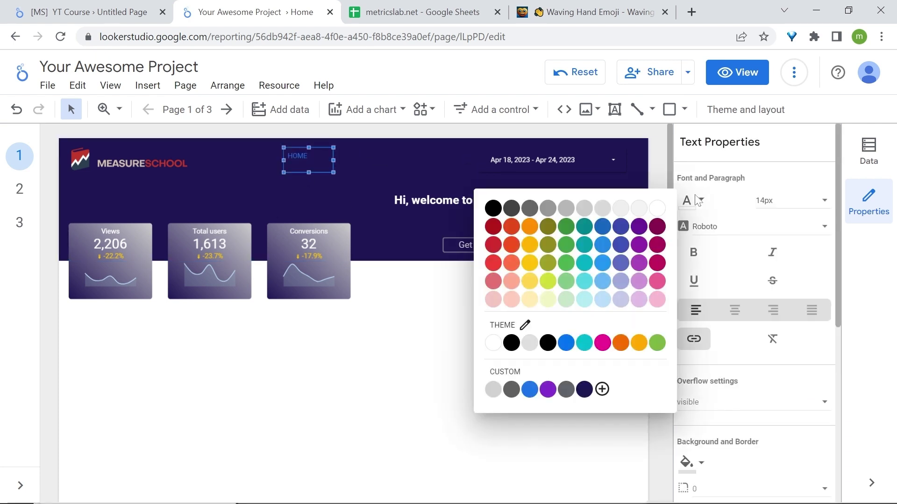
left_click(644, 283)
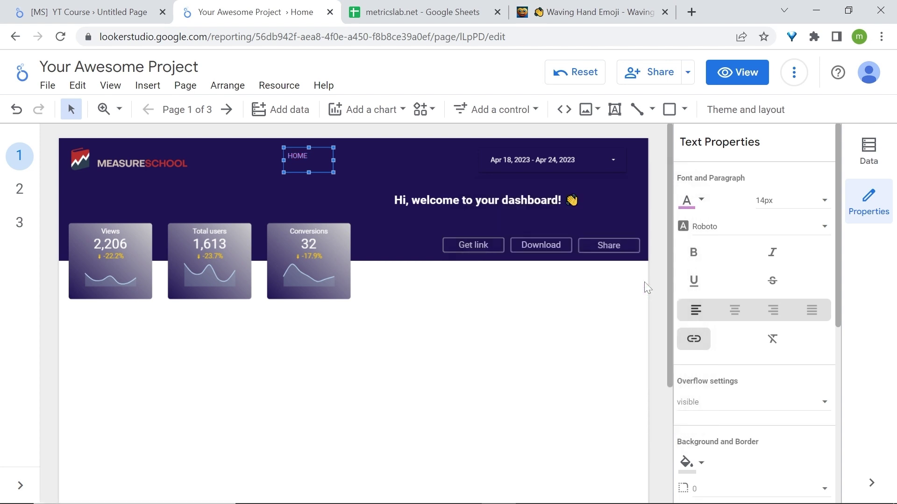
left_click(685, 202)
left_click(657, 209)
Centre HOME, shorten its box, duplicate it, and relabel the copies AUDIENCE and CONTACT.
left_click(734, 314)
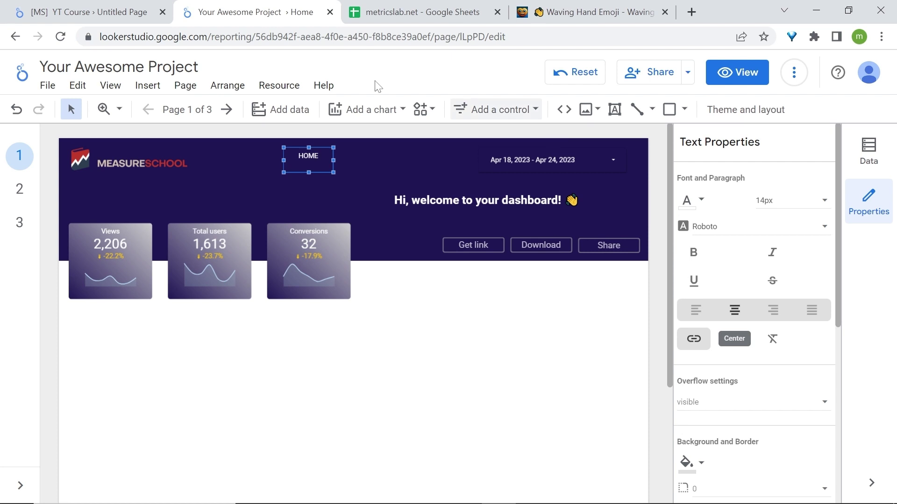
left_click_drag(309, 172, 393, 155)
key("ctrl+d")
key("ctrl+d")
left_click(343, 156)
left_click_drag(332, 156, 344, 156)
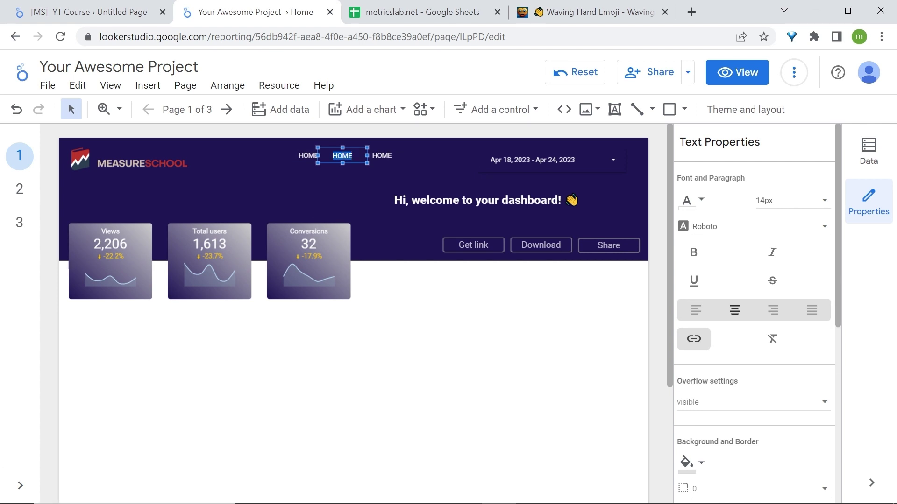
type("AUDIENCE")
double_click(381, 156)
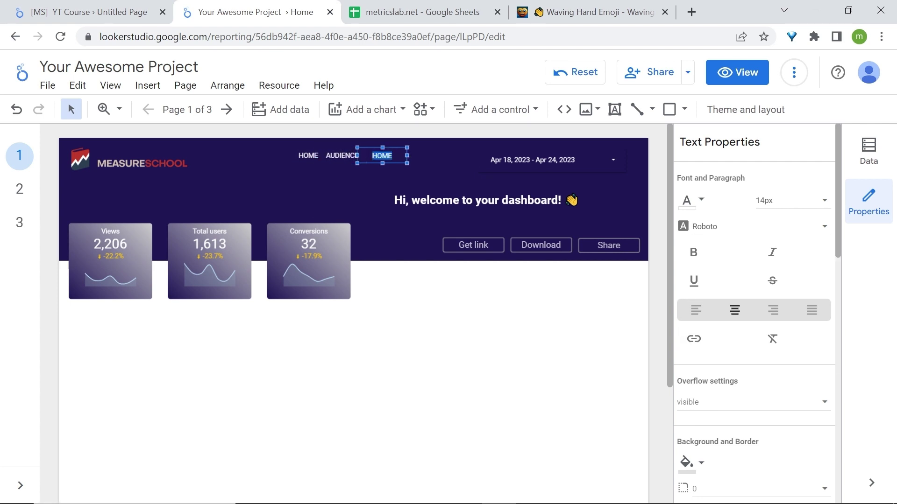
type("CONTACT")
left_click(346, 135)
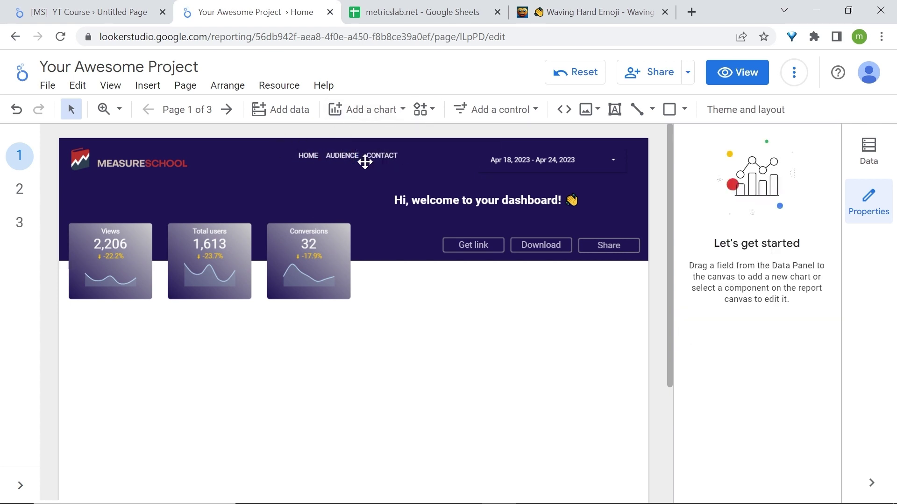
Open the link settings for AUDIENCE and close them without adding a link.
left_click(340, 155)
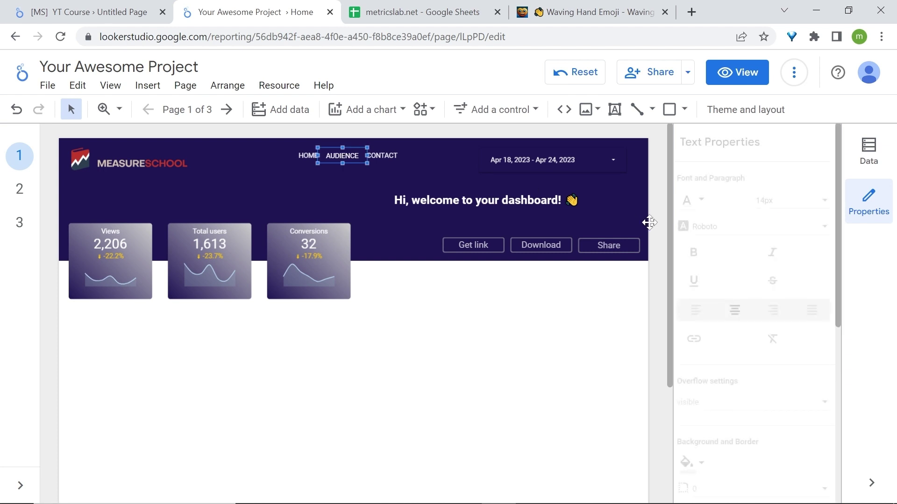
left_click(696, 340)
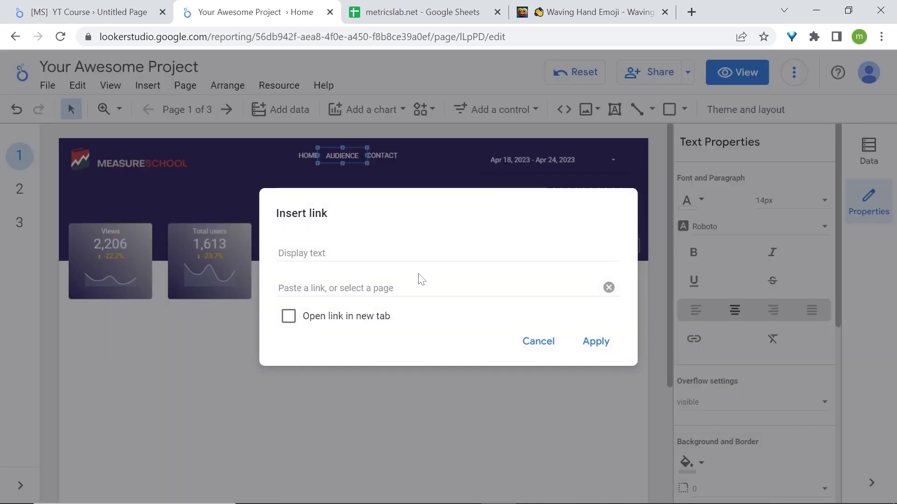
left_click(419, 289)
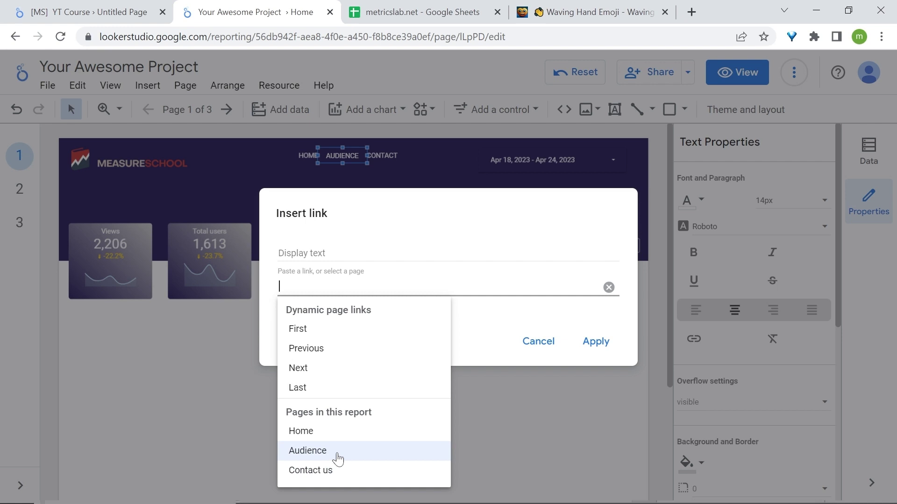
left_click(537, 343)
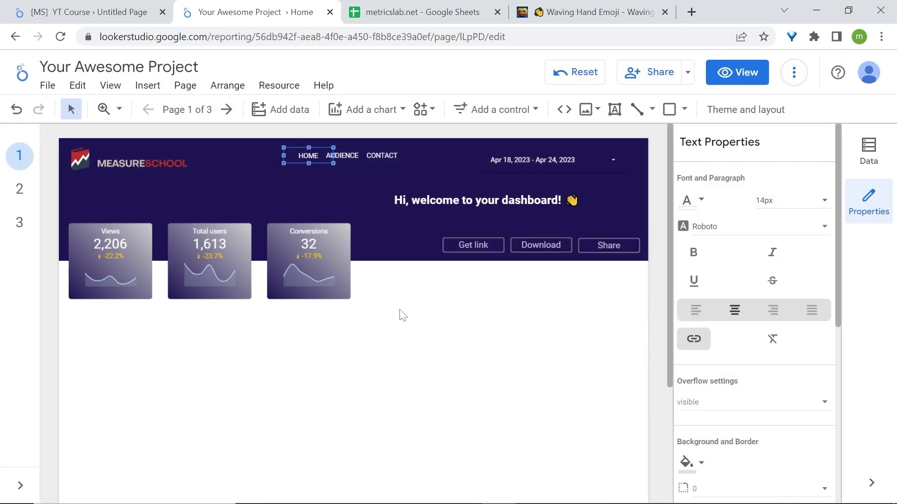
Space the menu out by moving HOME further left and CONTACT further right.
left_click(308, 155)
left_click_drag(308, 155, 300, 156)
left_click_drag(391, 156, 400, 154)
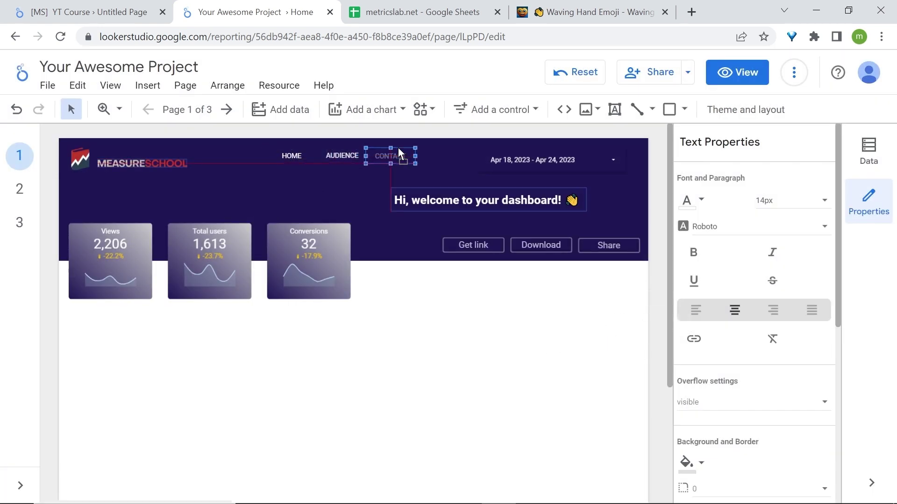
left_click(487, 335)
left_click(742, 73)
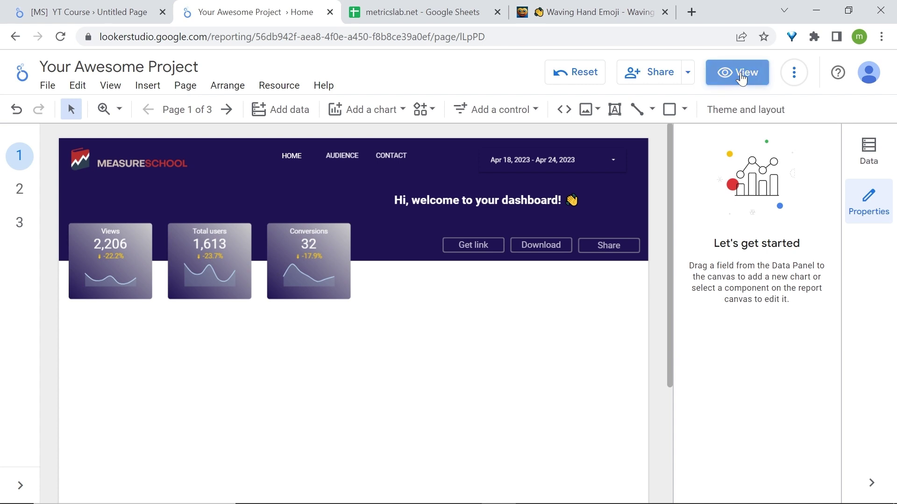
left_click(160, 486)
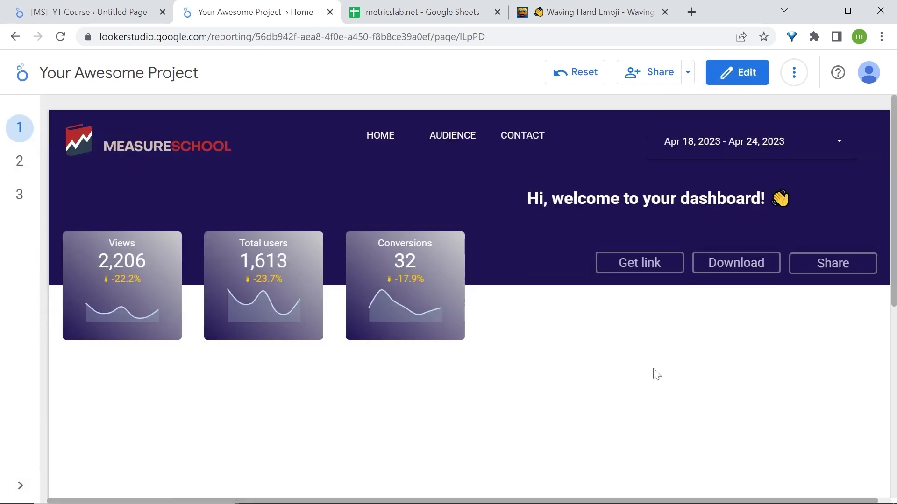
left_click(23, 487)
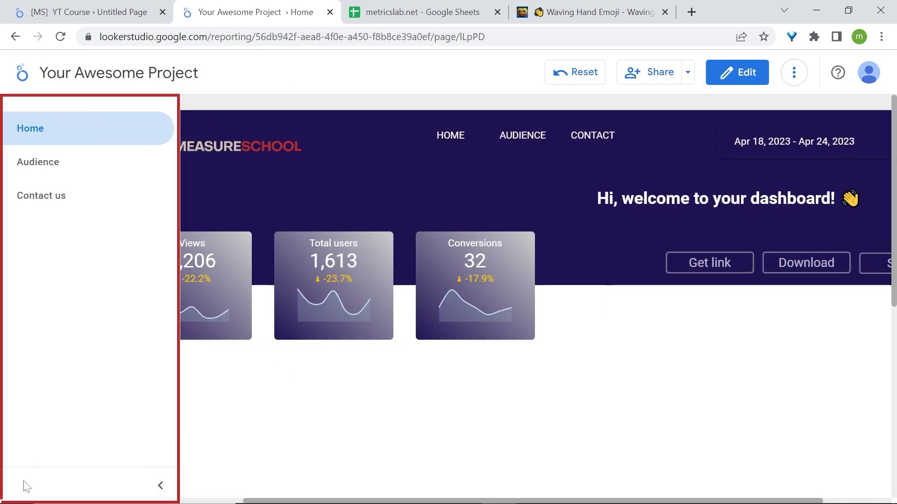
left_click(734, 75)
Set the Layout navigation type to Hidden and preview the report in View mode.
left_click(748, 112)
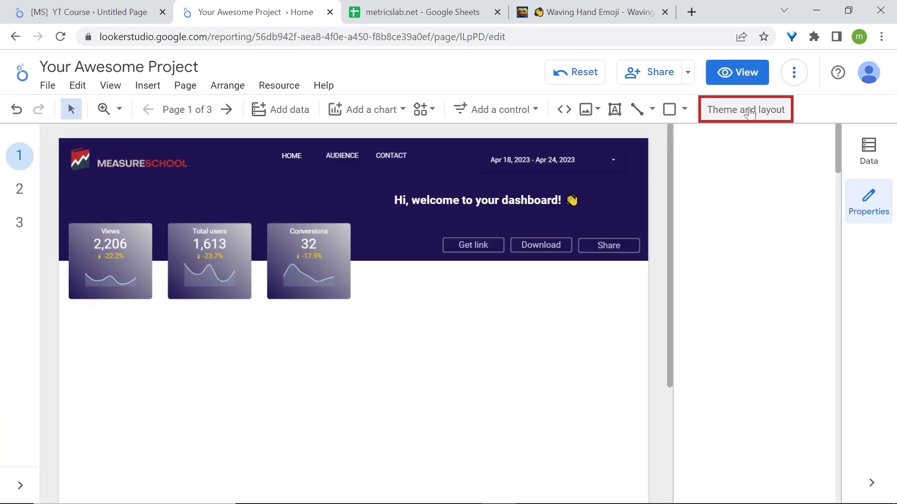
left_click(777, 177)
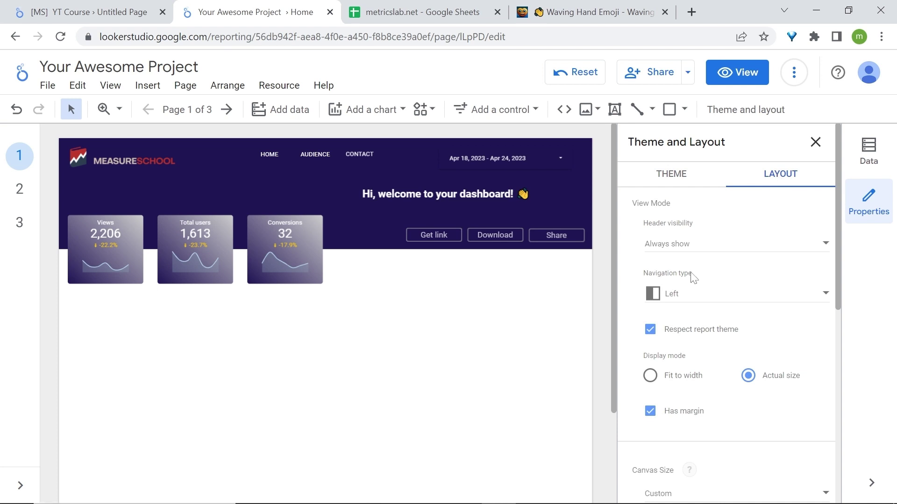
left_click(745, 301)
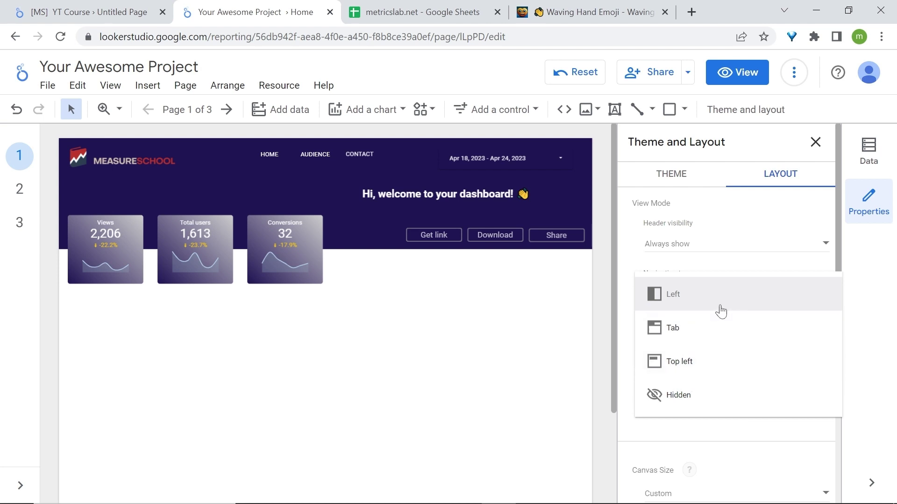
left_click(710, 394)
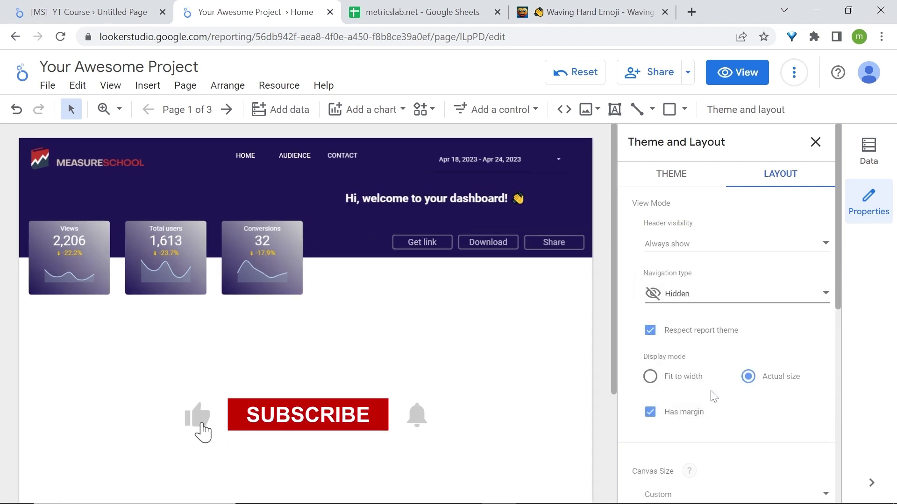
left_click(576, 344)
left_click(727, 82)
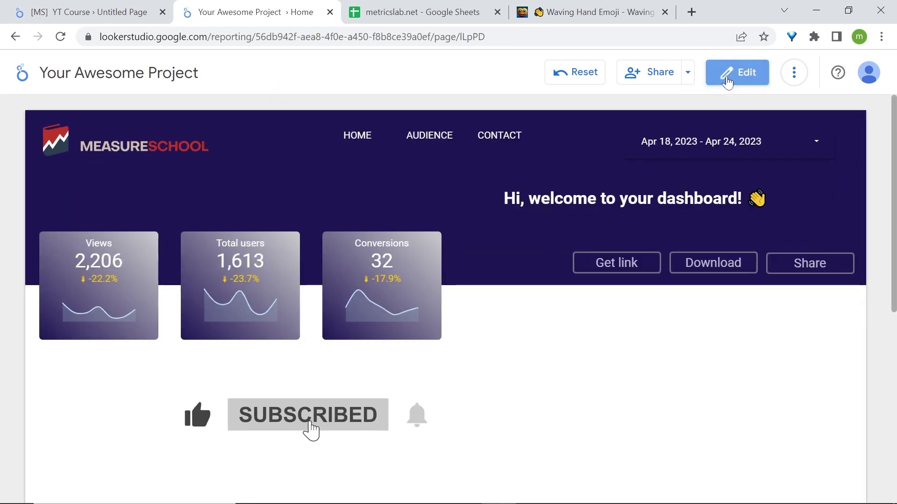